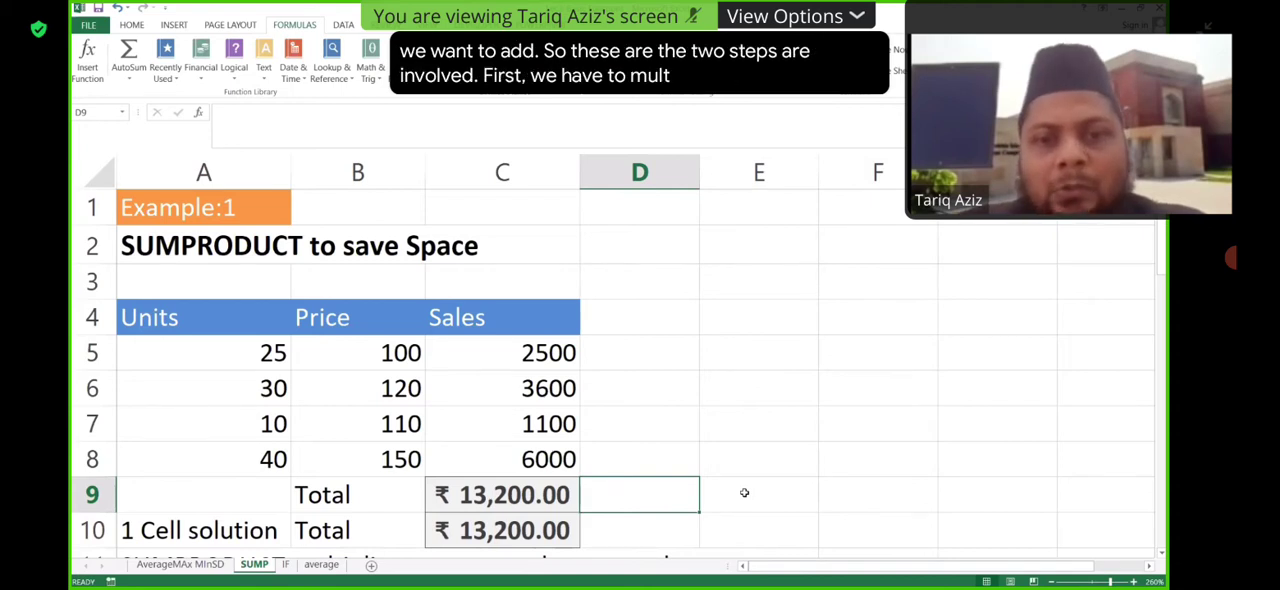
- Calculate total sales in E8 with =SUMPRODUCT(A5:A8,B5:B8), using the Units and Price ranges
double_click(736, 463)
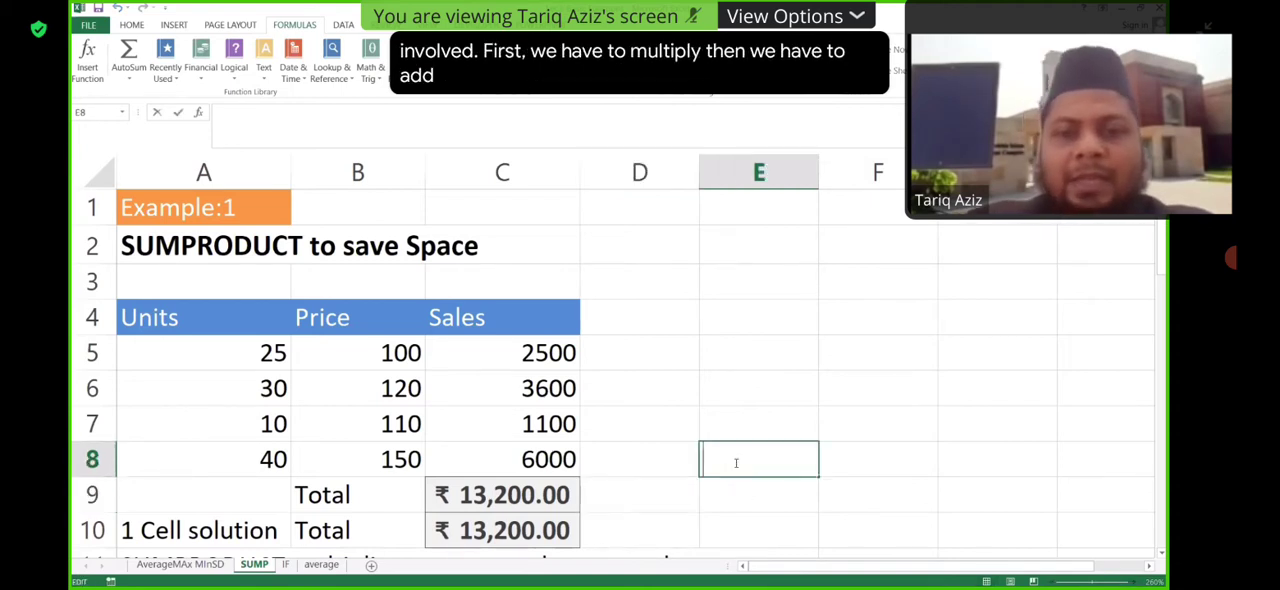
type("=")
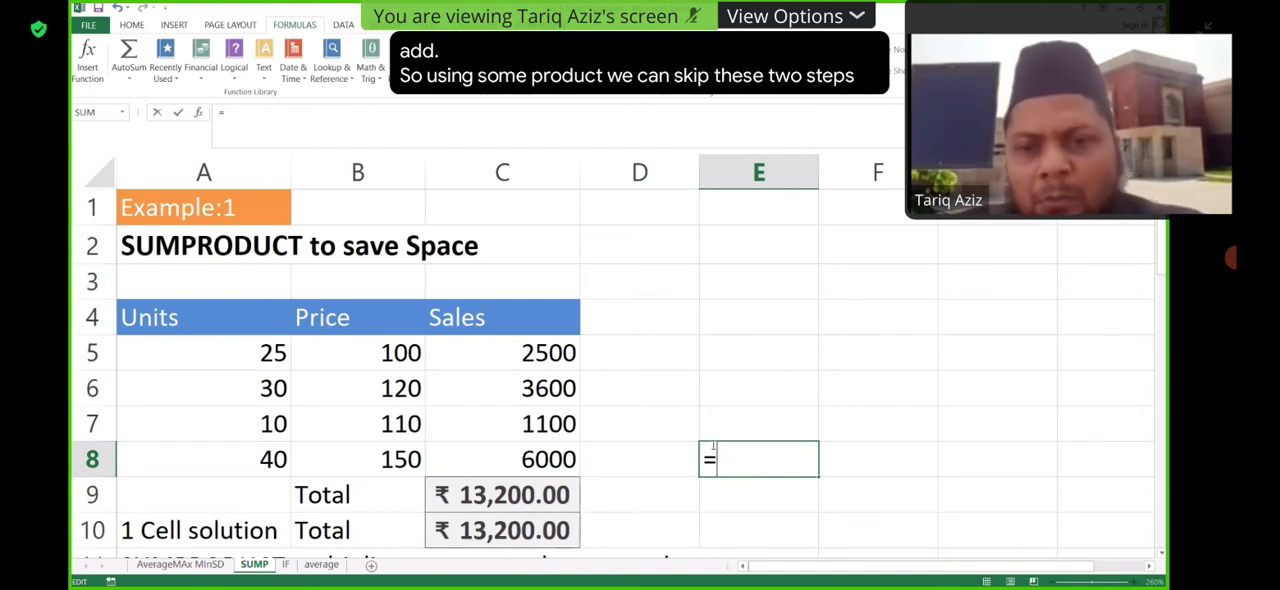
type("sump")
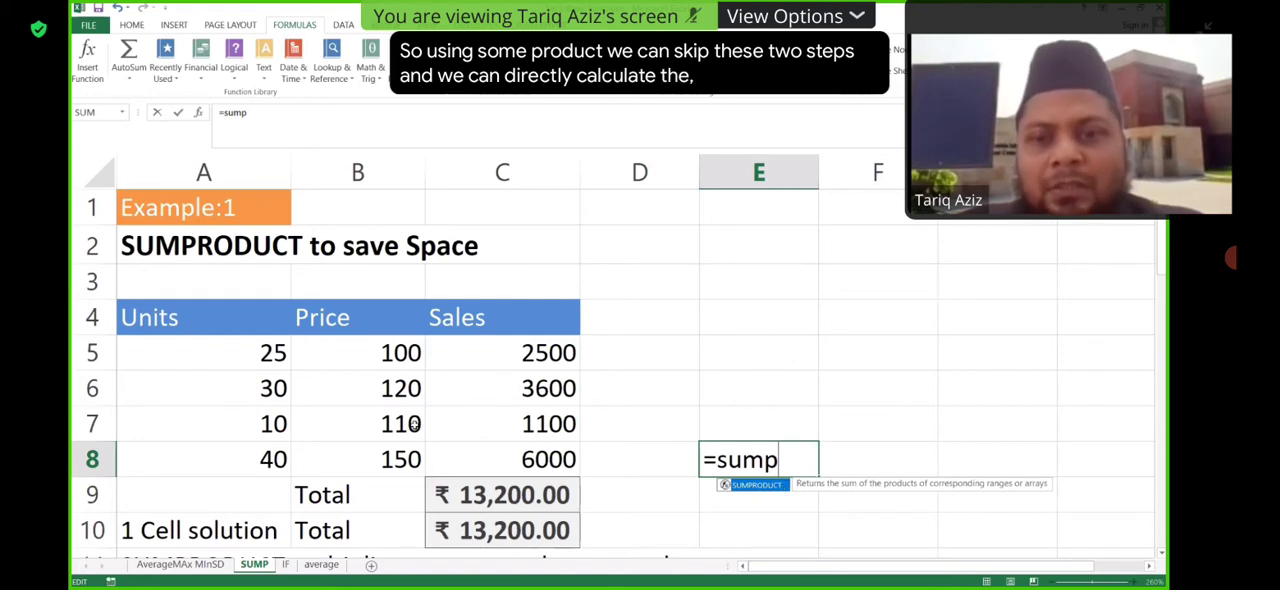
key("Tab")
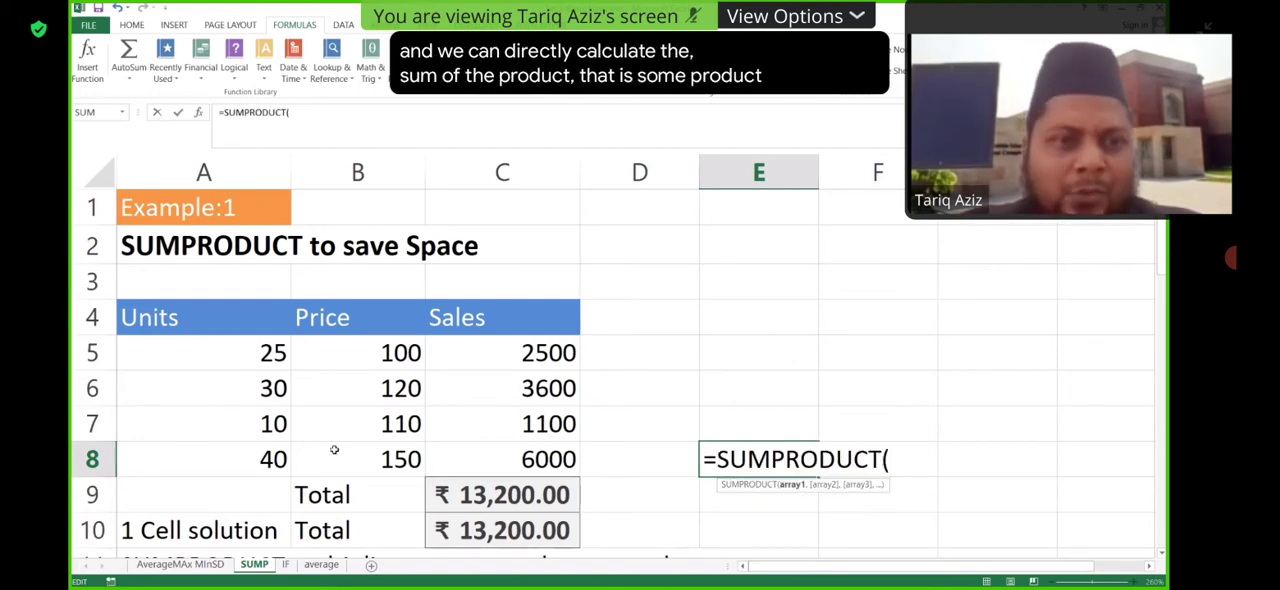
left_click(277, 353)
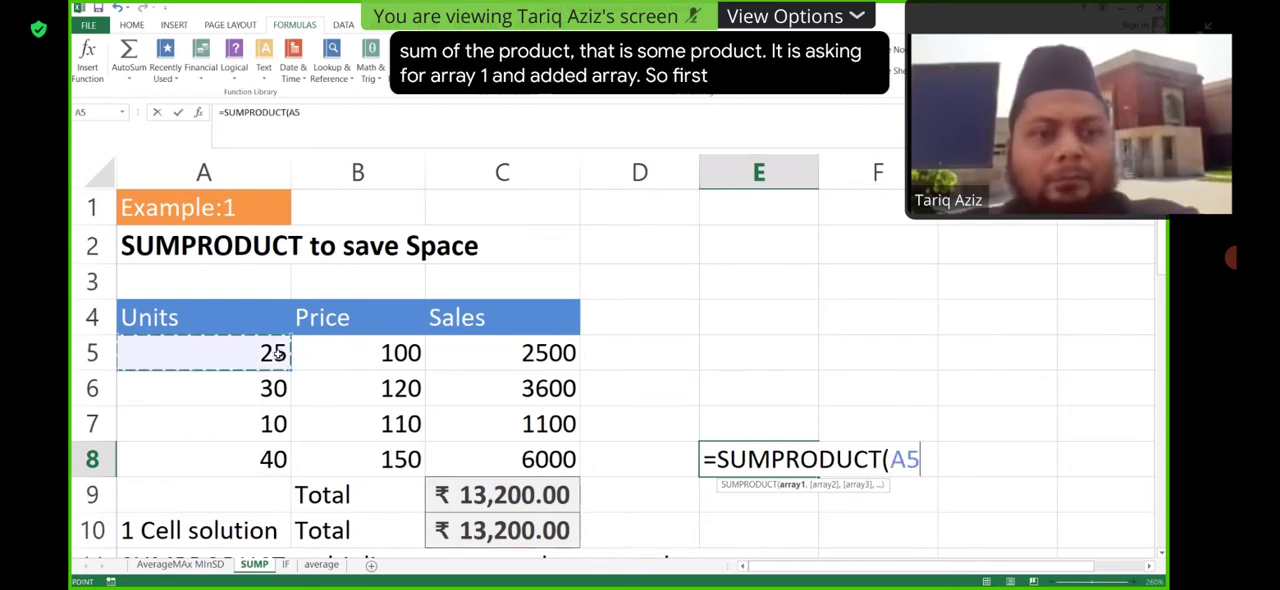
key("shift+Down")
key("shift+Down")
key("shift+Down")
type(",")
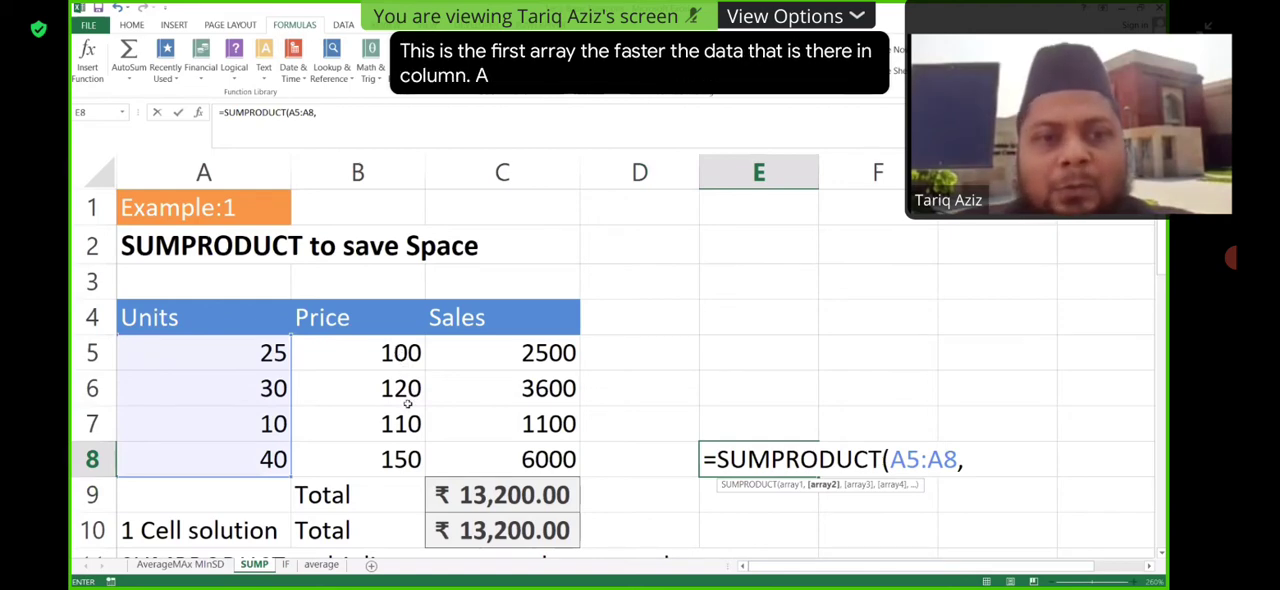
left_click_drag(398, 352, 398, 458)
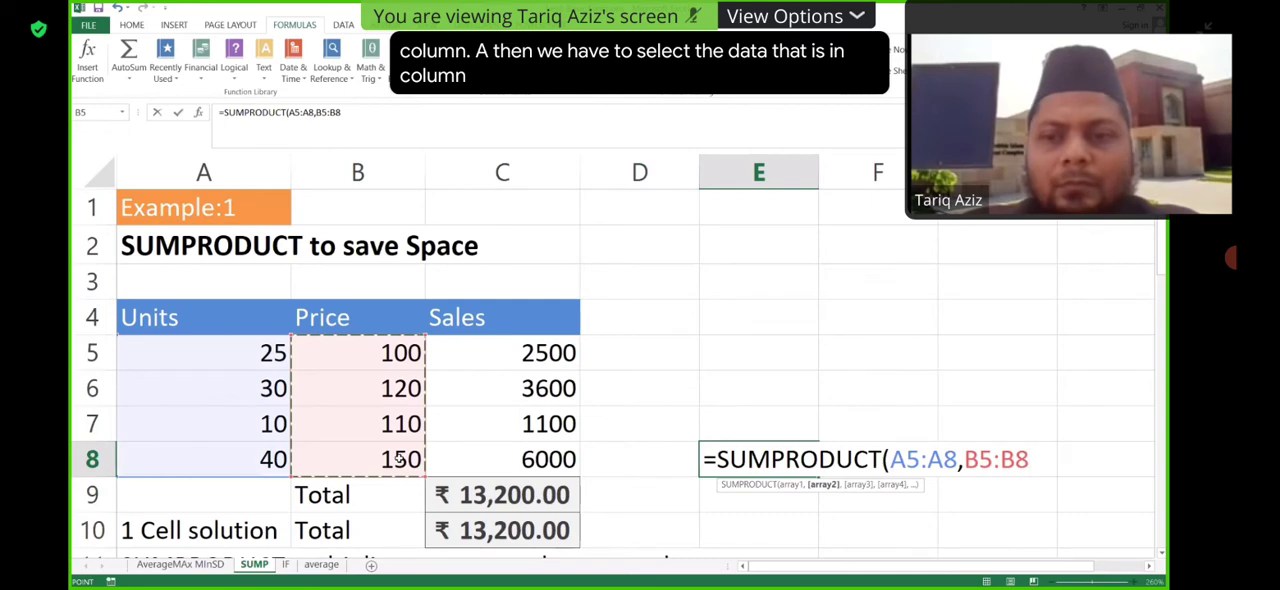
type(")")
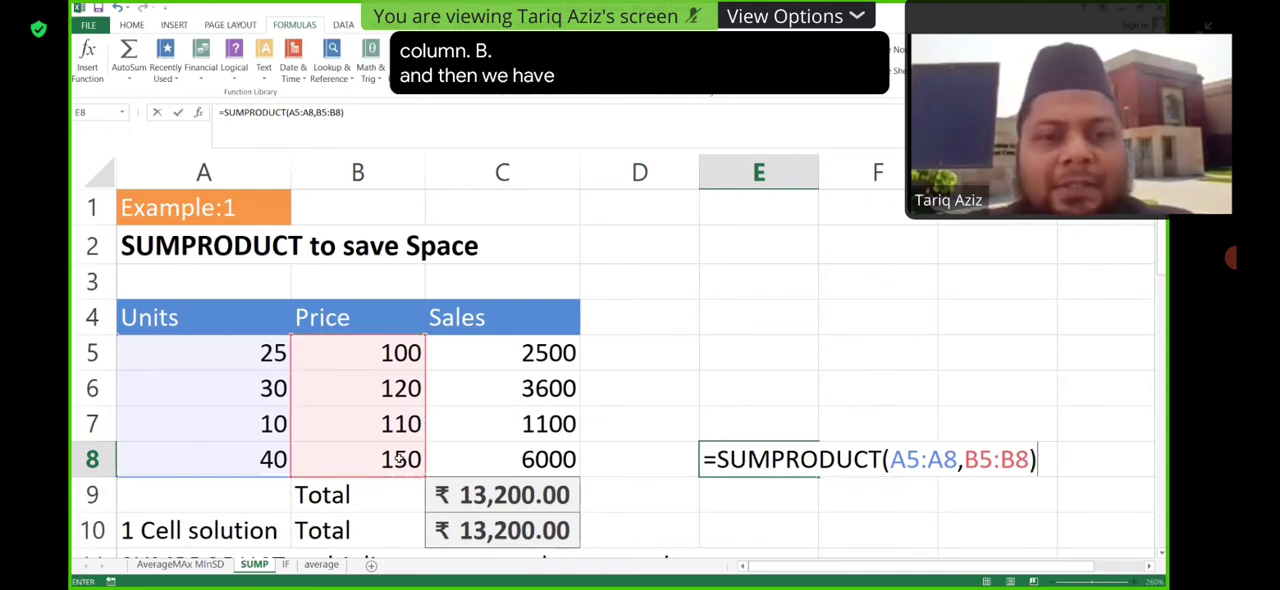
key("Return")
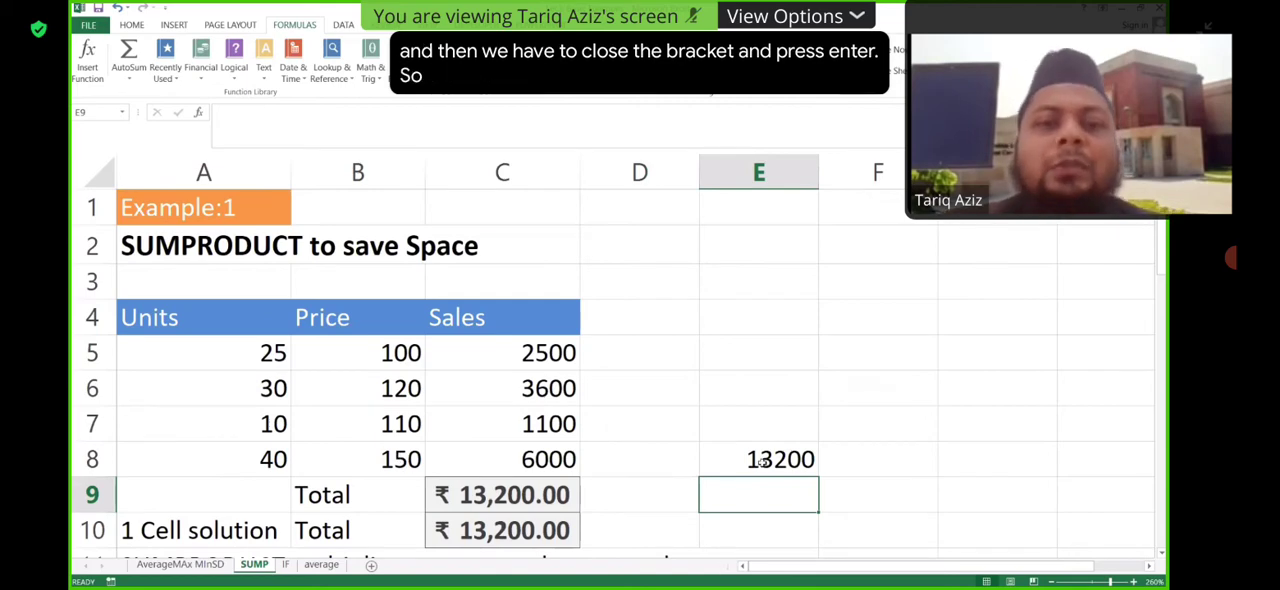
- Inspect the SUMPRODUCT formula and its two referenced ranges in E8, leaving the formula as entered
left_click(801, 459)
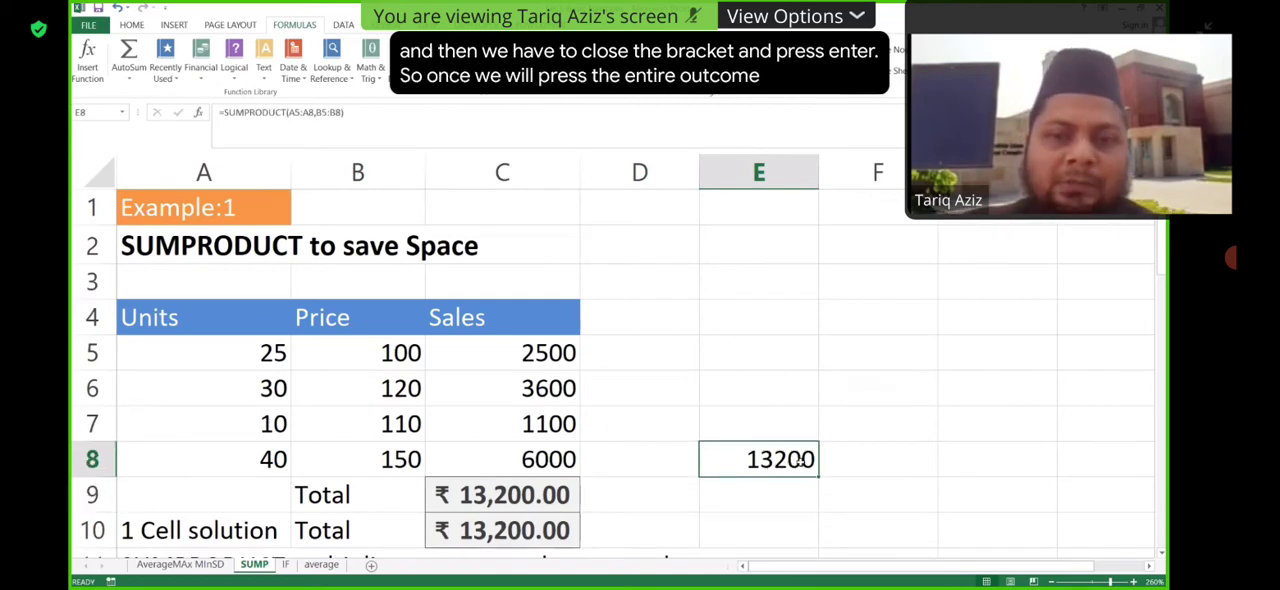
double_click(803, 459)
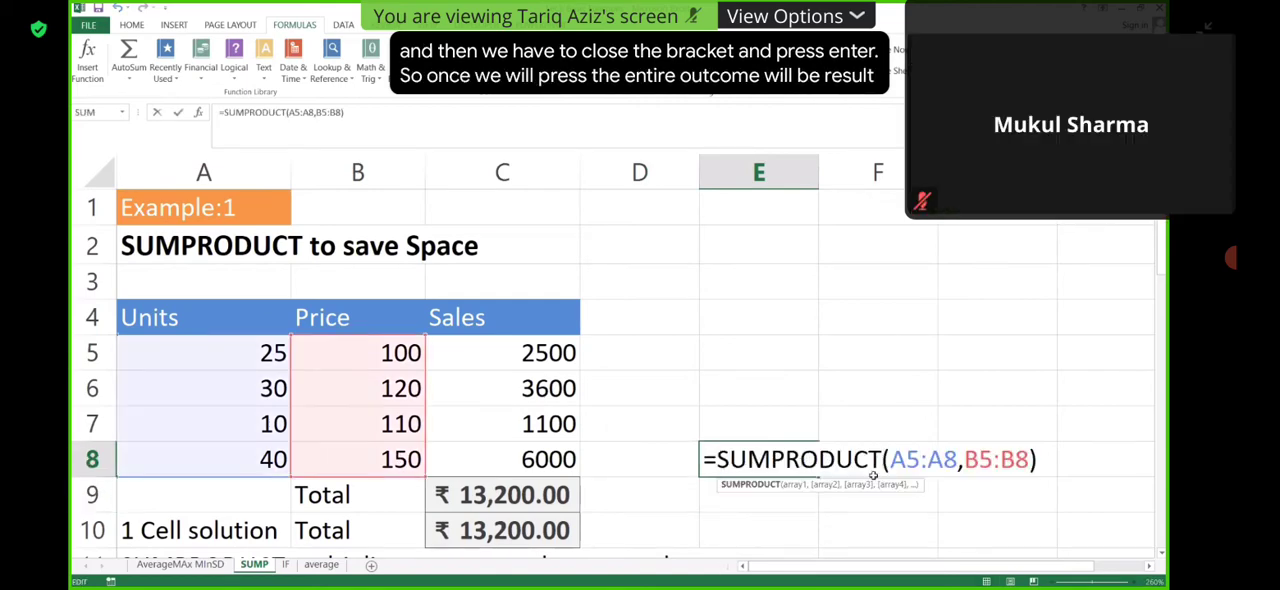
key("Return")
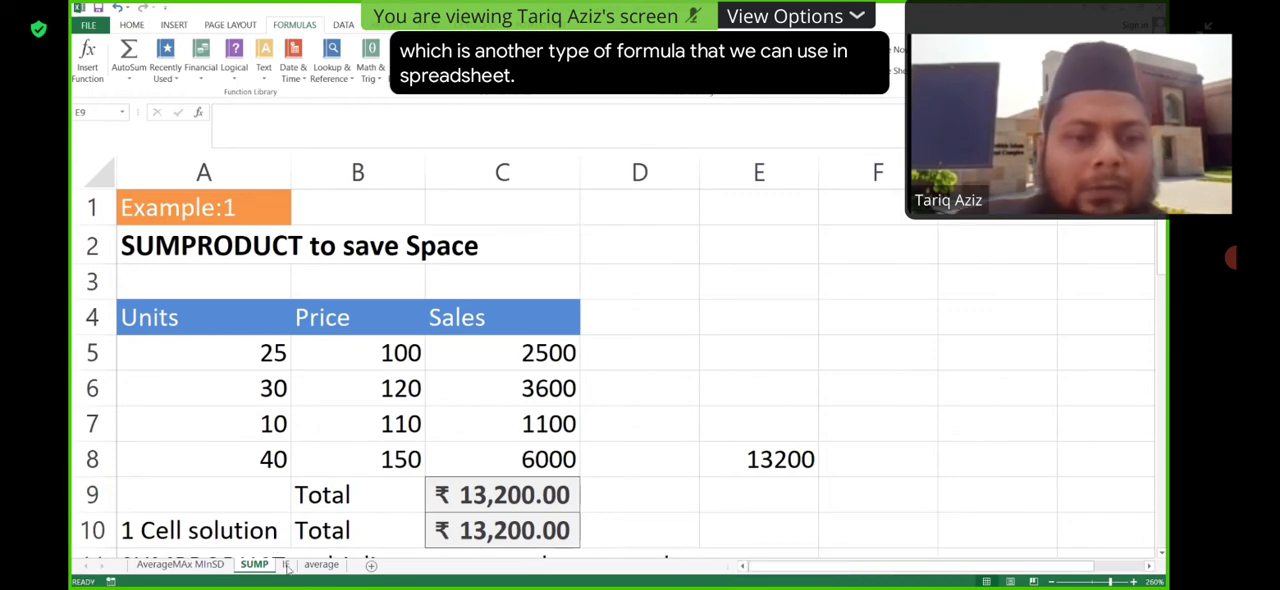
- Switch to the IF worksheet with the salesman bonus example and select the empty cell D3
left_click(287, 566)
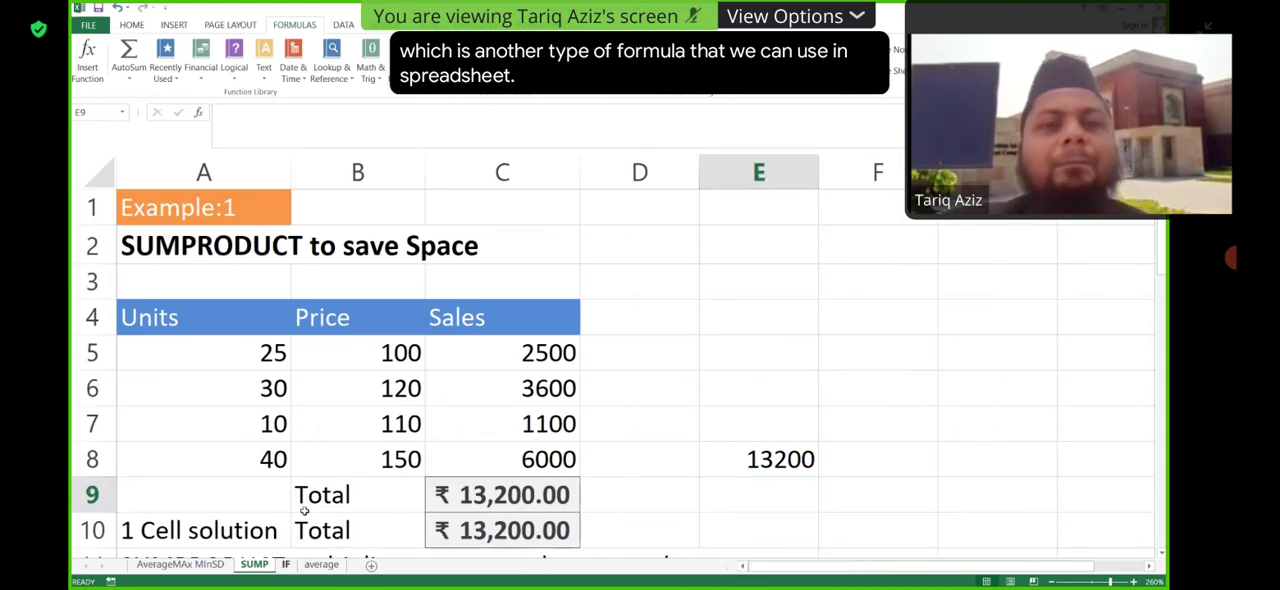
left_click(286, 565)
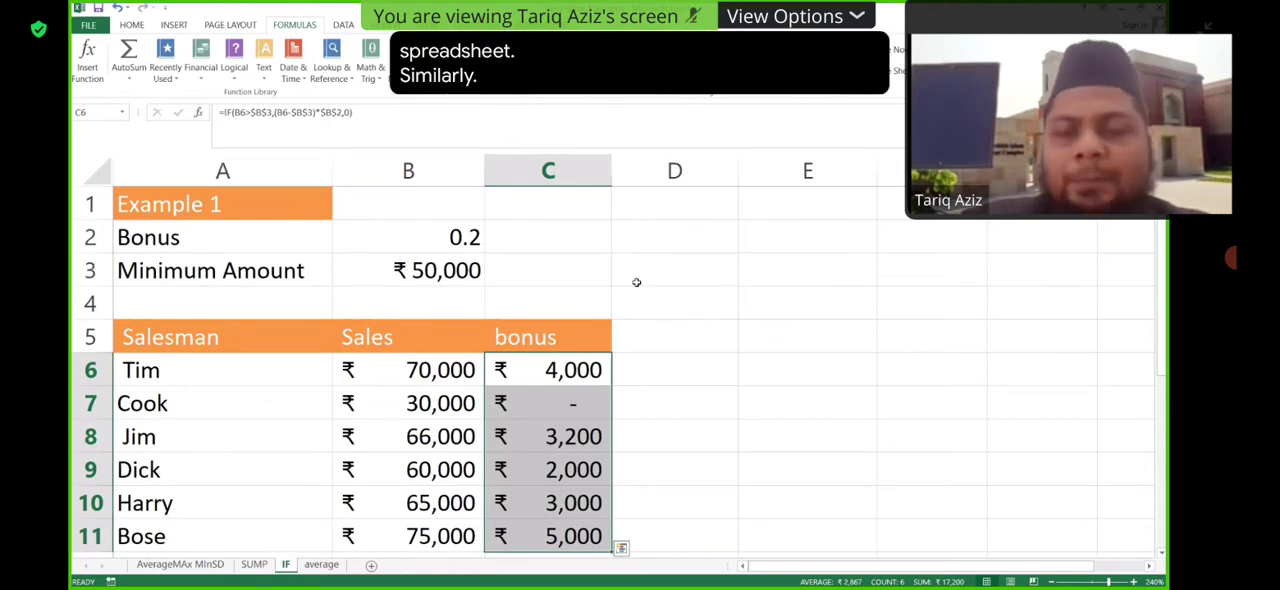
left_click(695, 261)
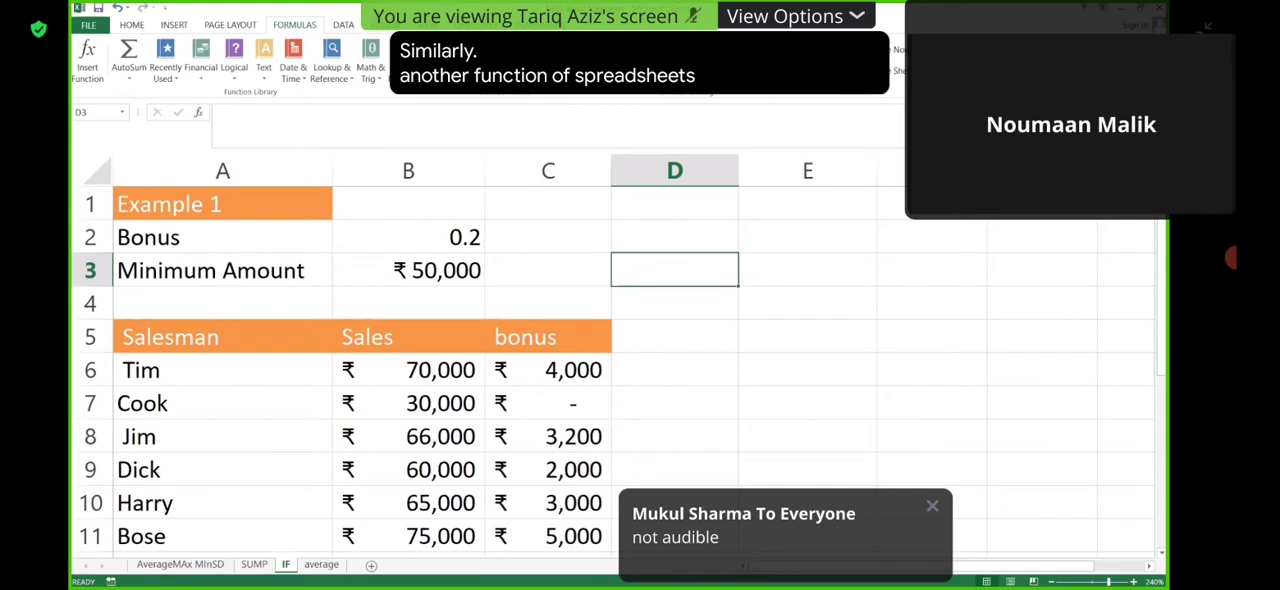
left_click(883, 106)
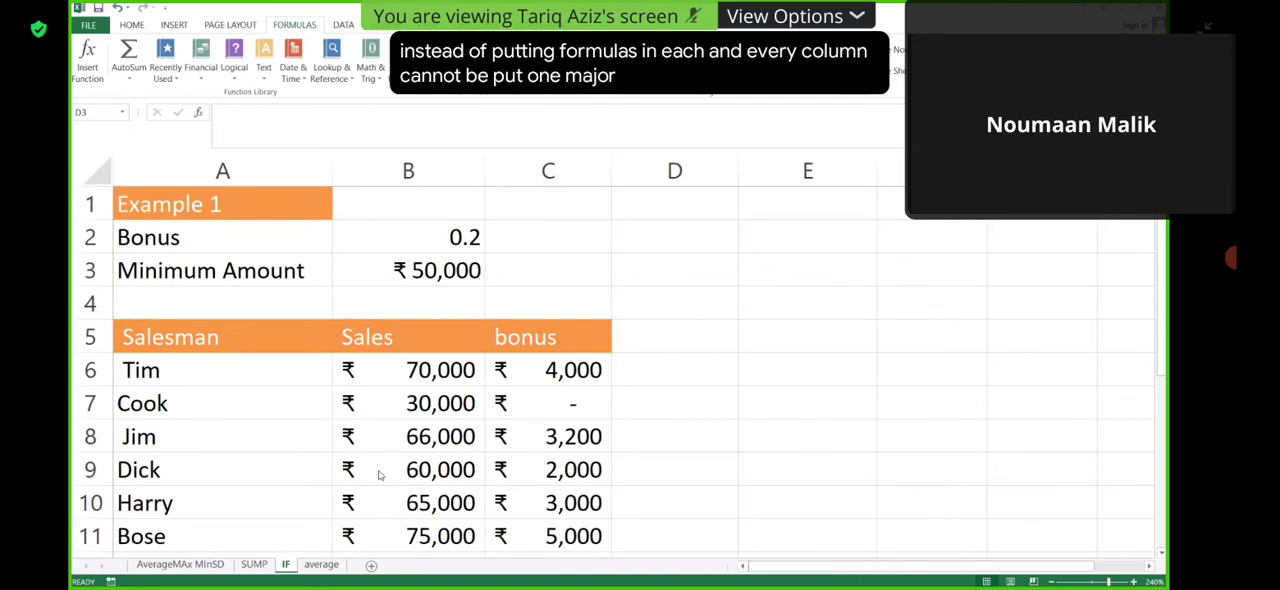
- Go back to the SUMP worksheet and inspect the SUM formula behind the sales total in C9
left_click(254, 564)
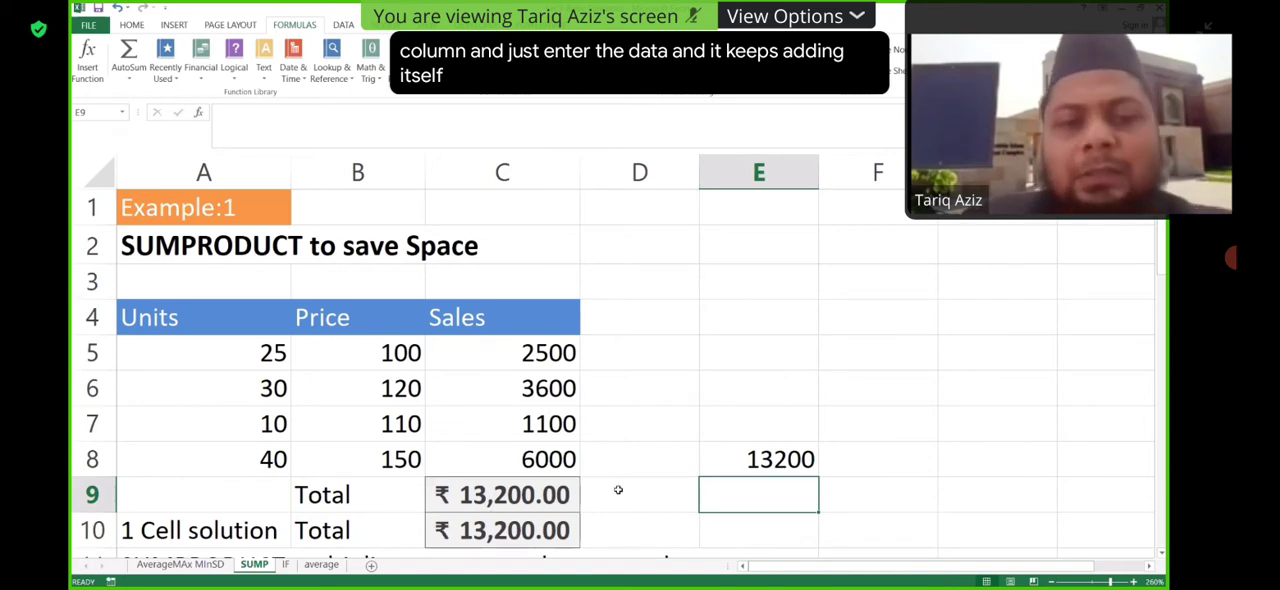
left_click(536, 495)
double_click(536, 495)
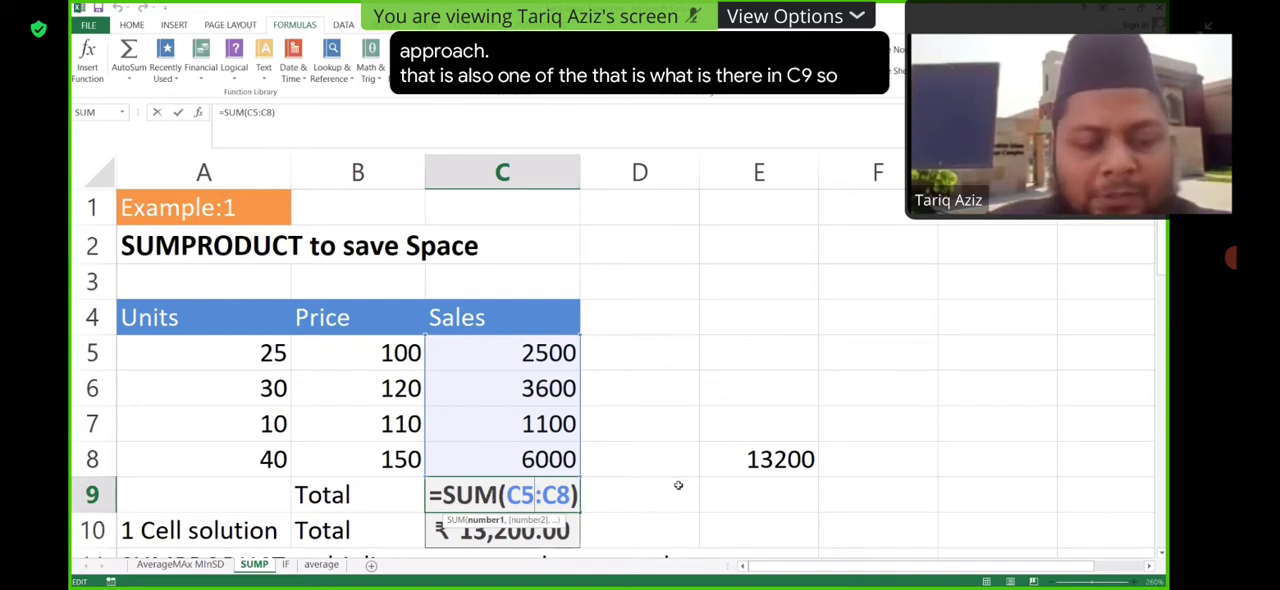
key("Return")
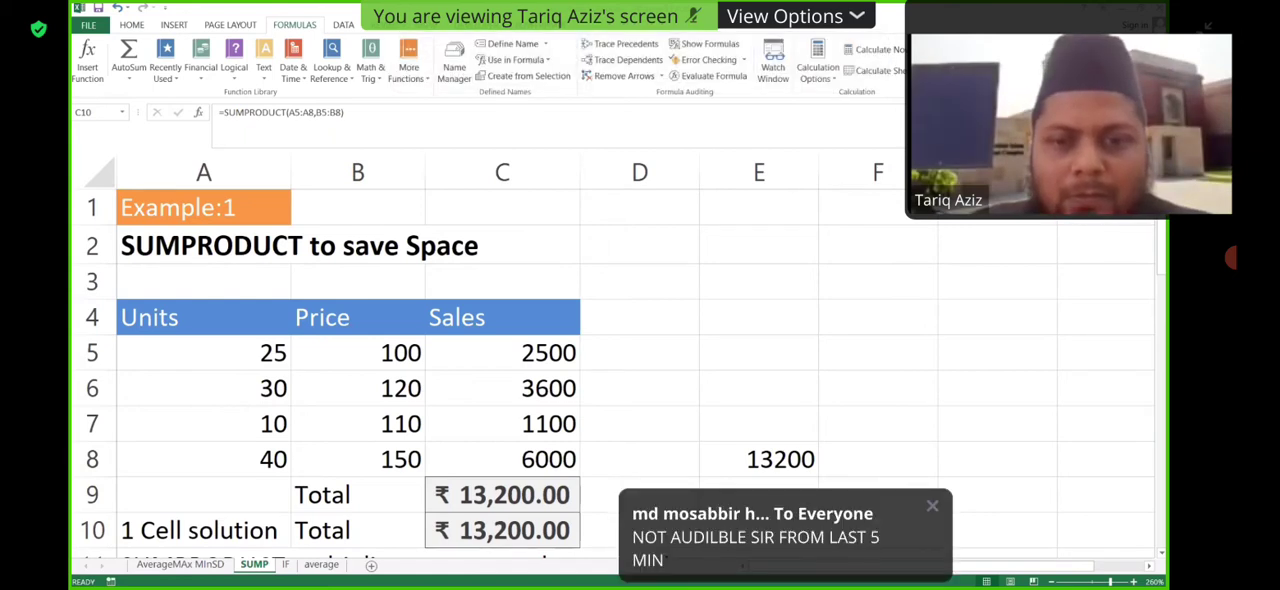
- Return to the IF worksheet containing the bonus rate, minimum amount and salesman table
left_click(286, 567)
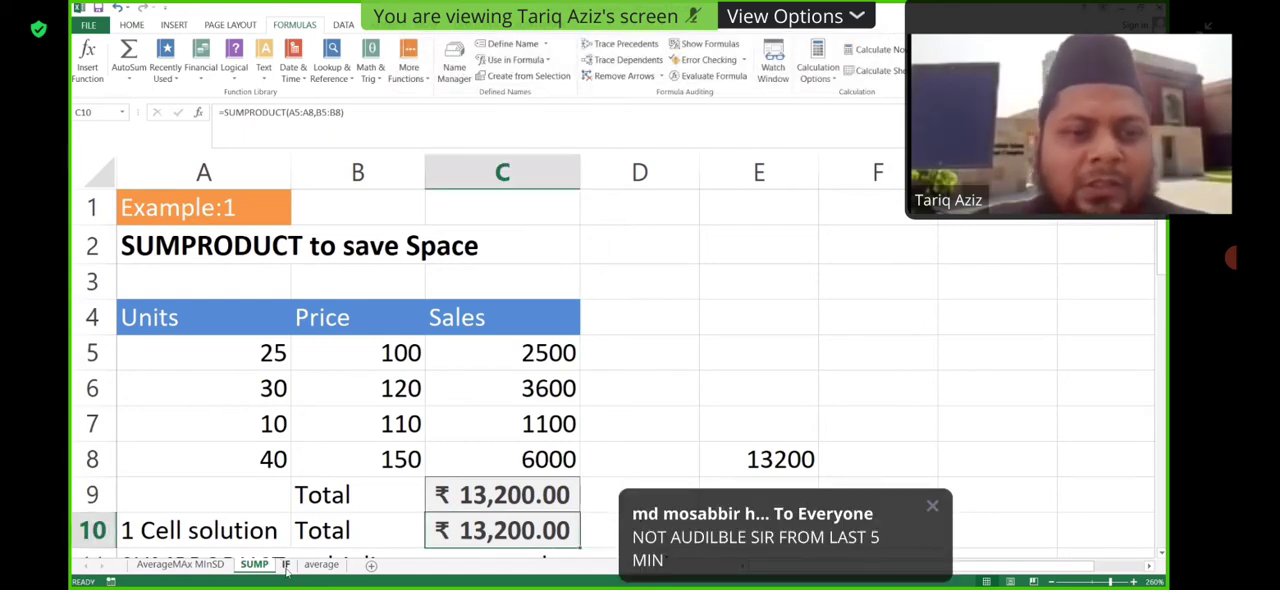
left_click(286, 566)
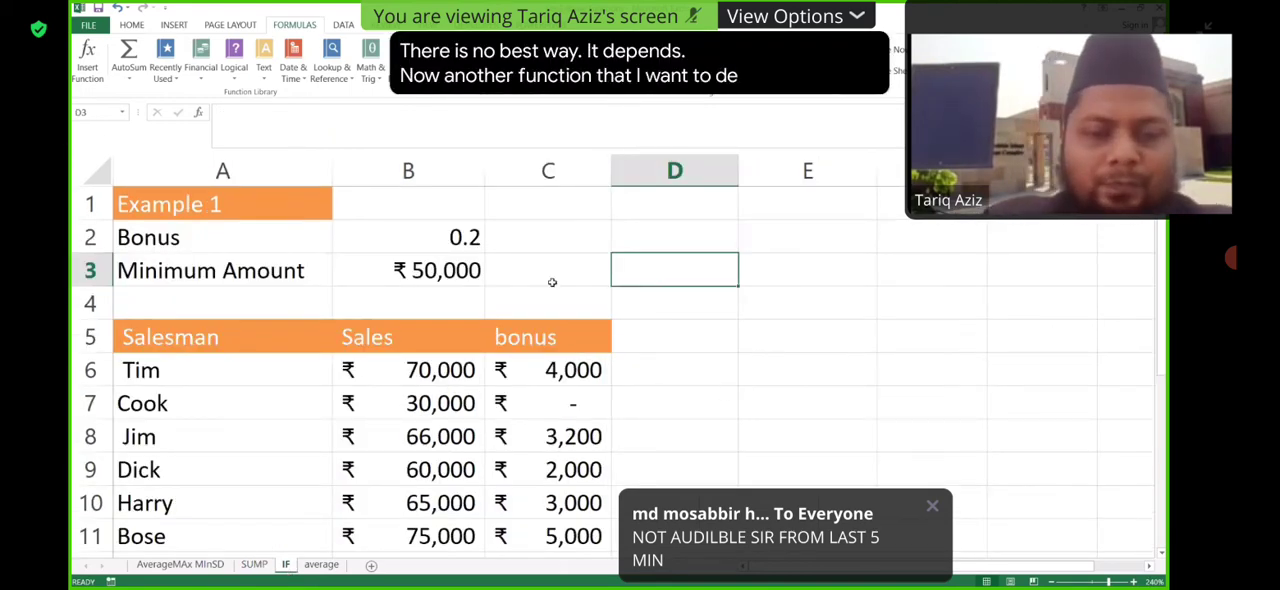
type("IF")
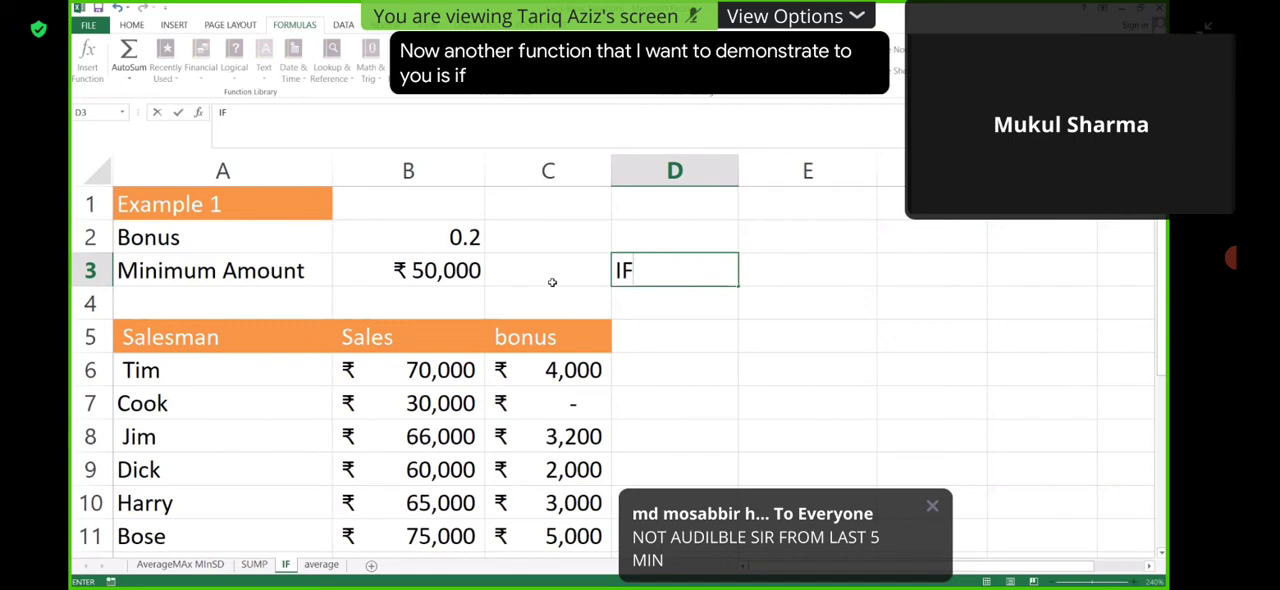
key("BackSpace")
key("BackSpace")
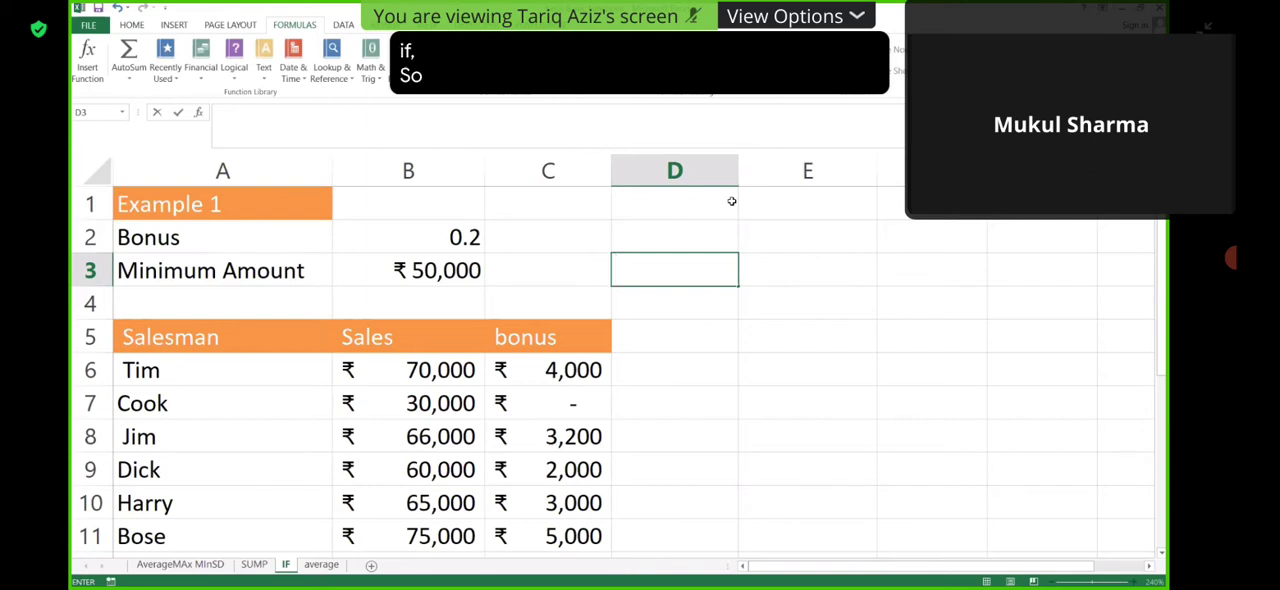
left_click(835, 118)
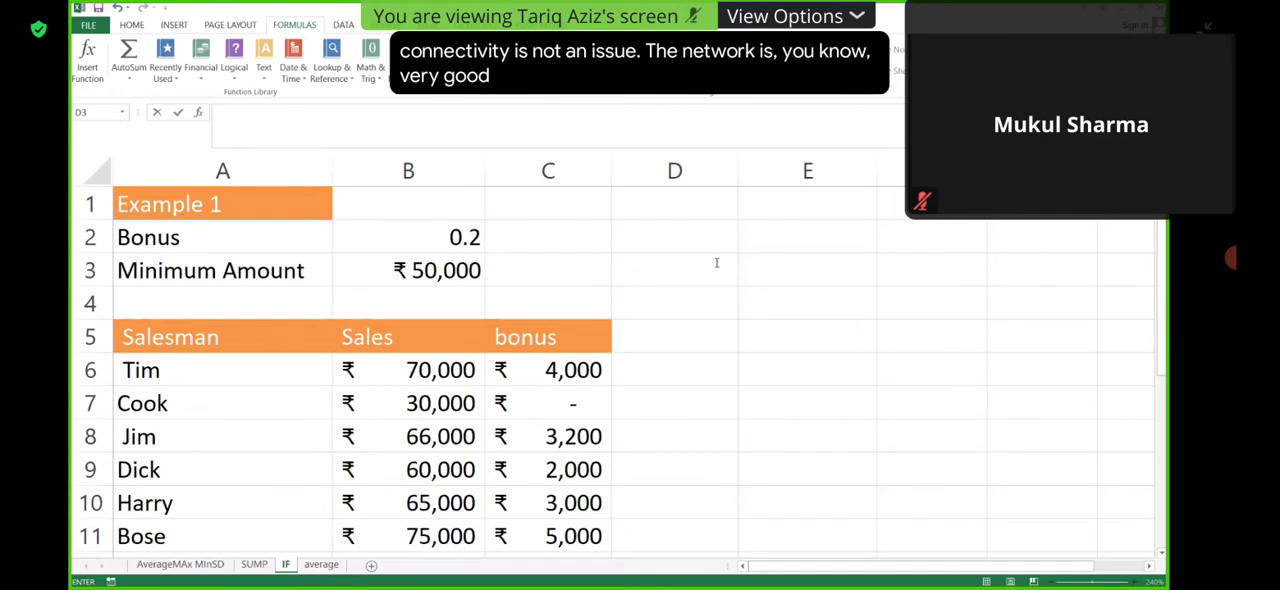
left_click(674, 342)
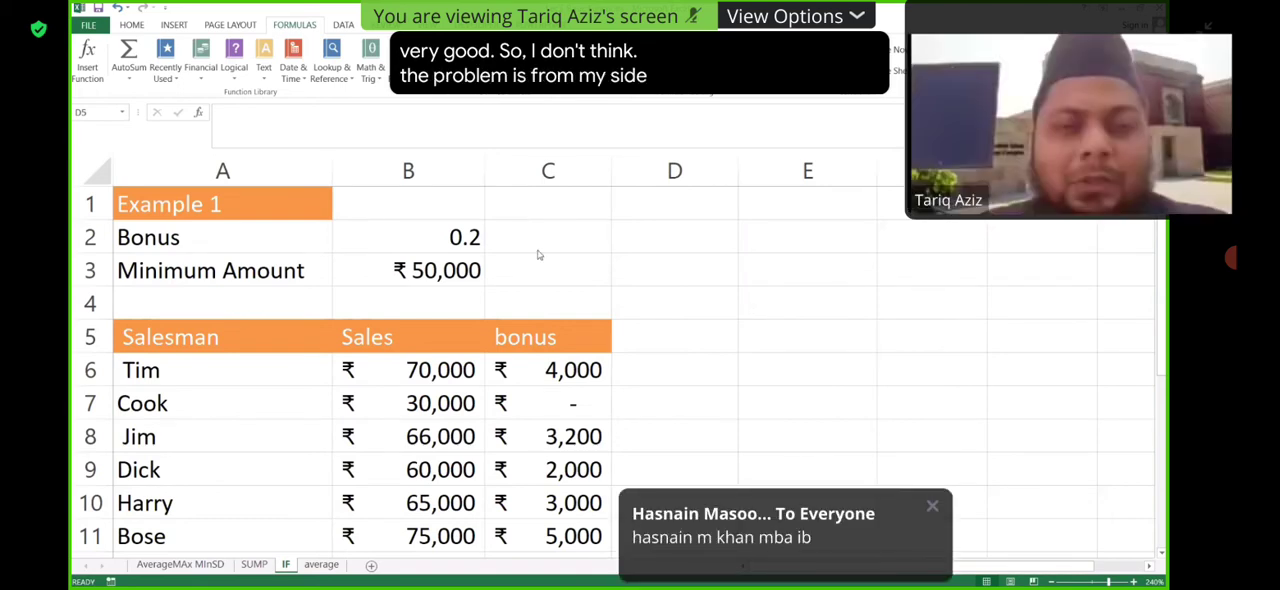
left_click(694, 253)
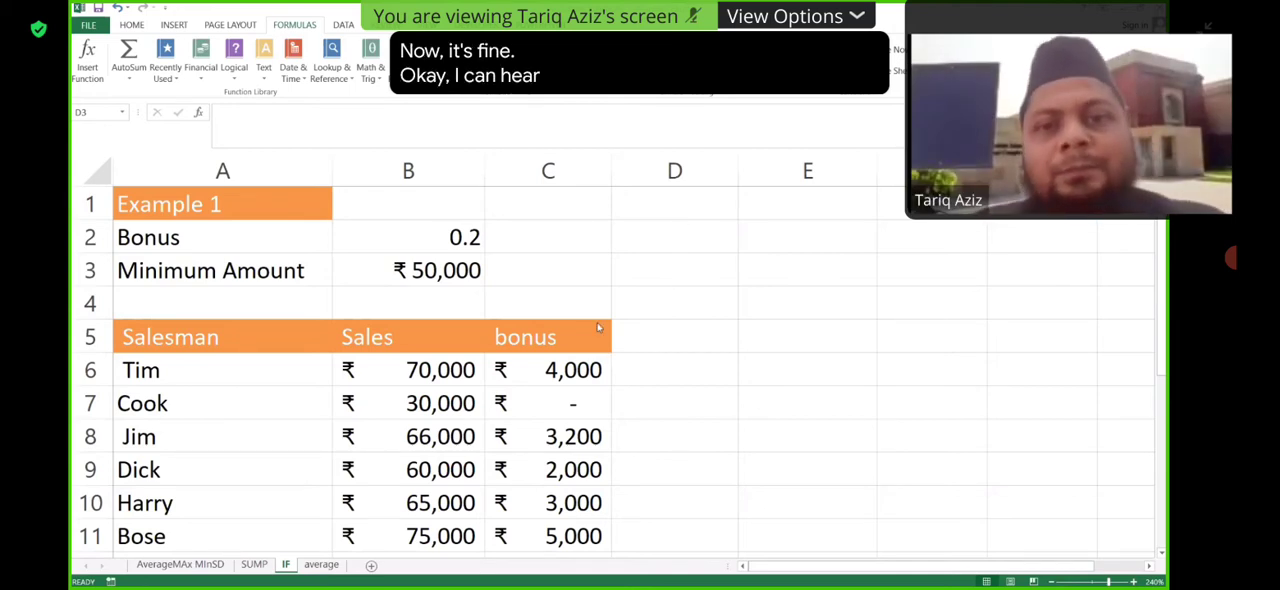
left_click(696, 263)
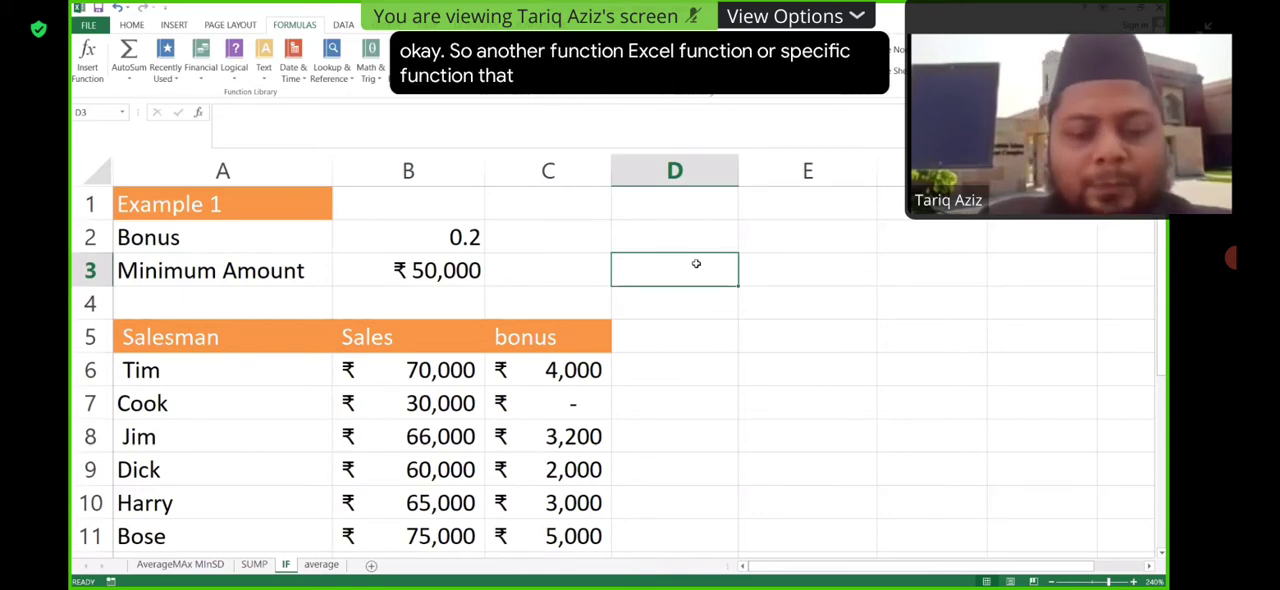
type("IF")
key("BackSpace")
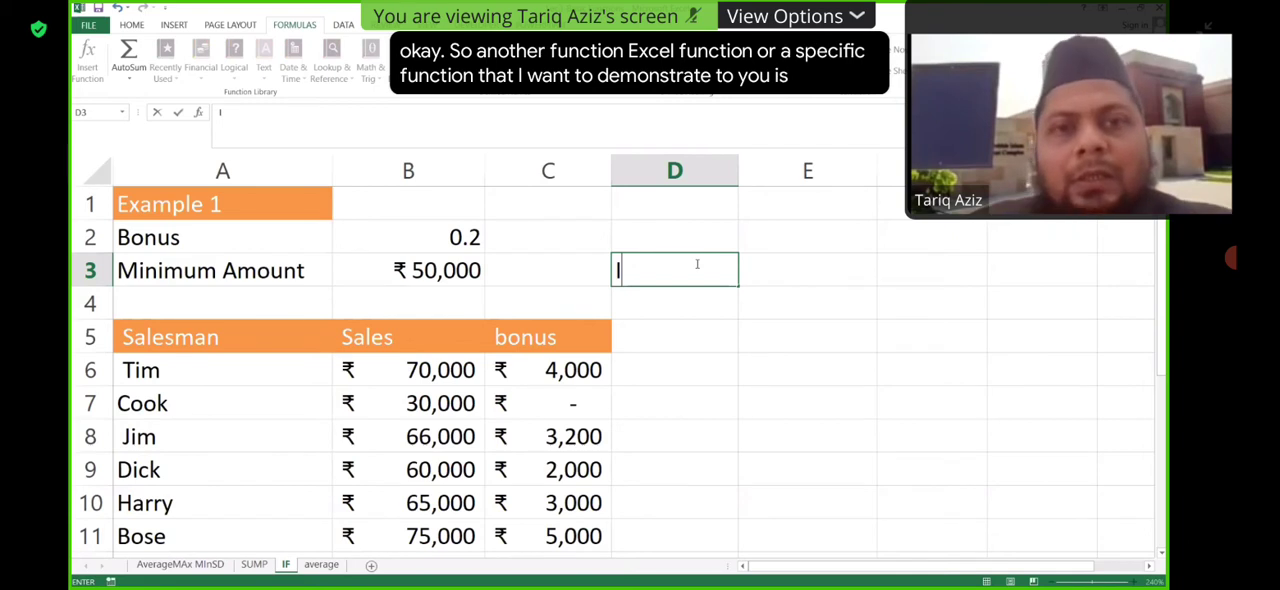
key("BackSpace")
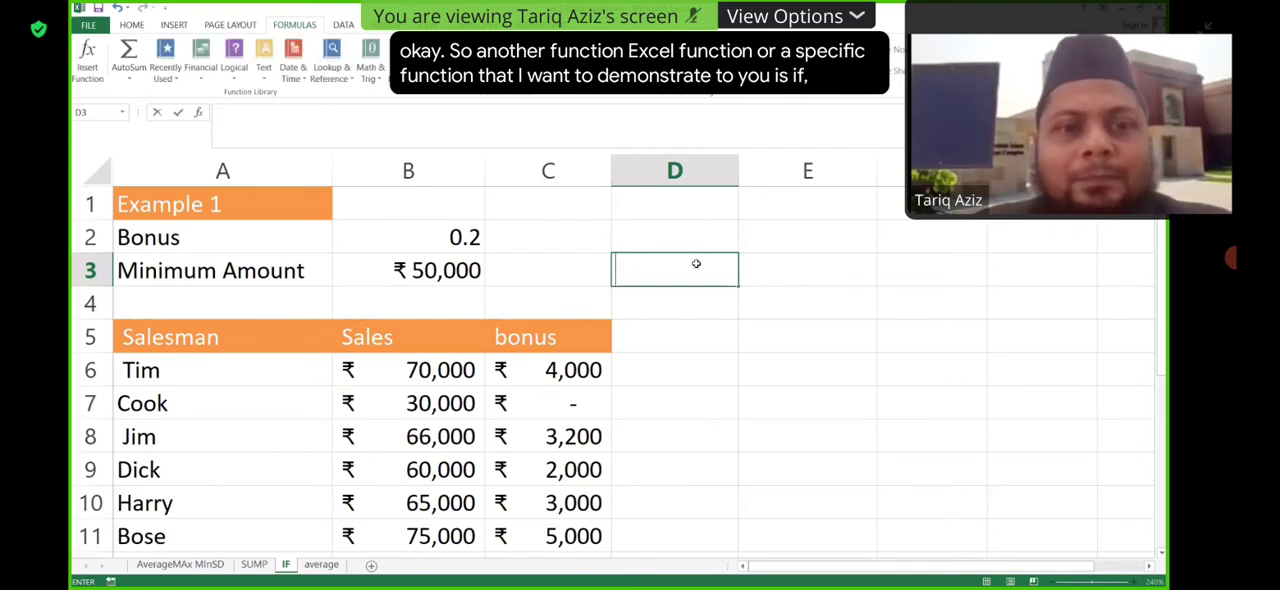
left_click(705, 322)
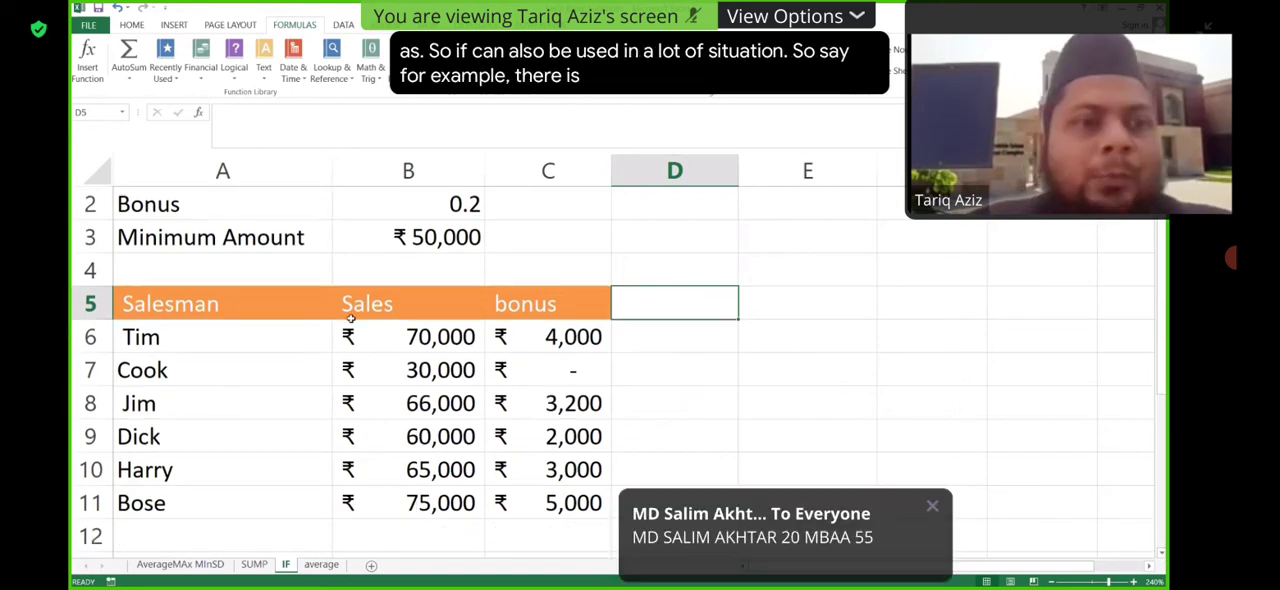
- Clear the existing bonus formulas from C6:C11 of the salesman table
scroll(334, 366, "up", 1)
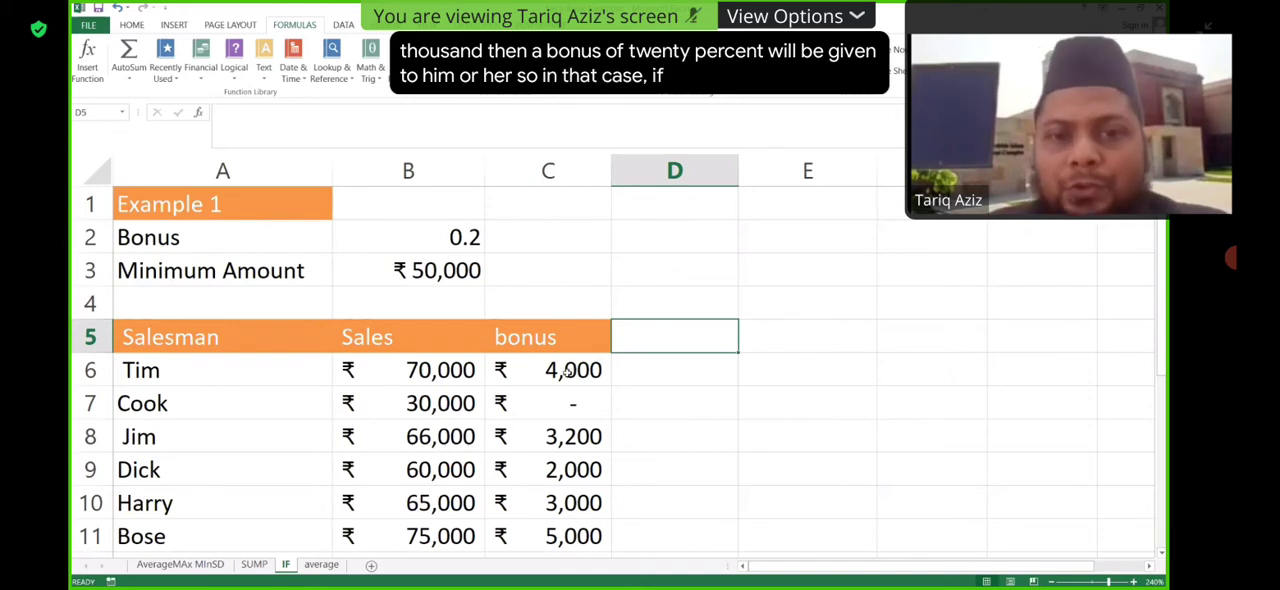
left_click_drag(572, 370, 592, 537)
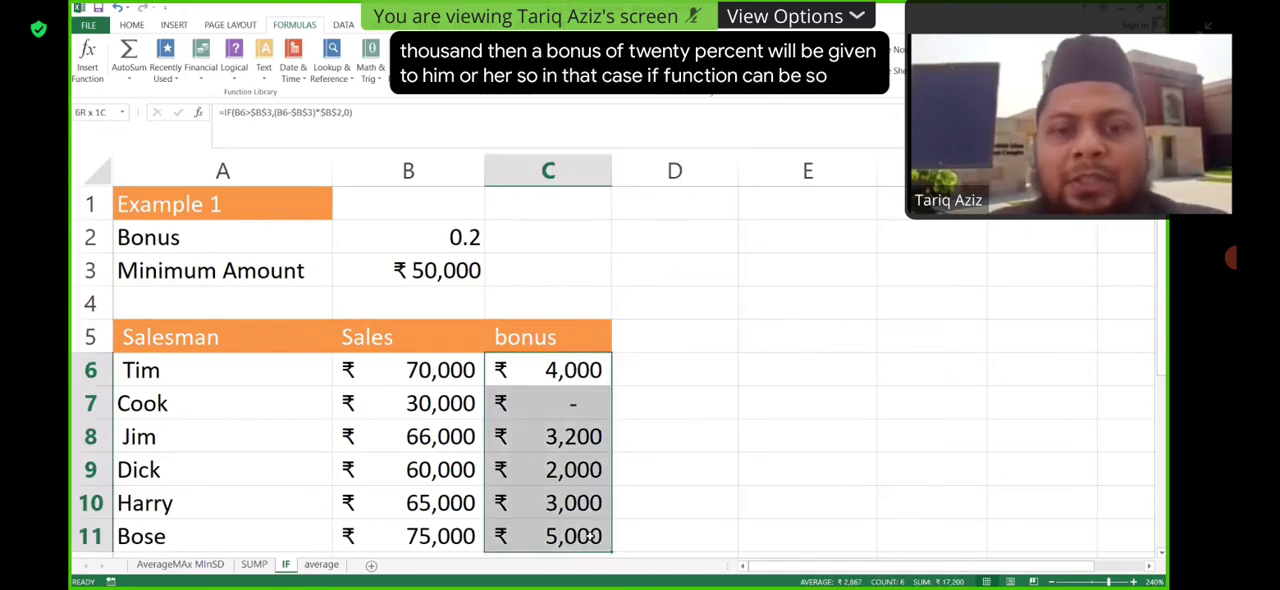
key("Delete")
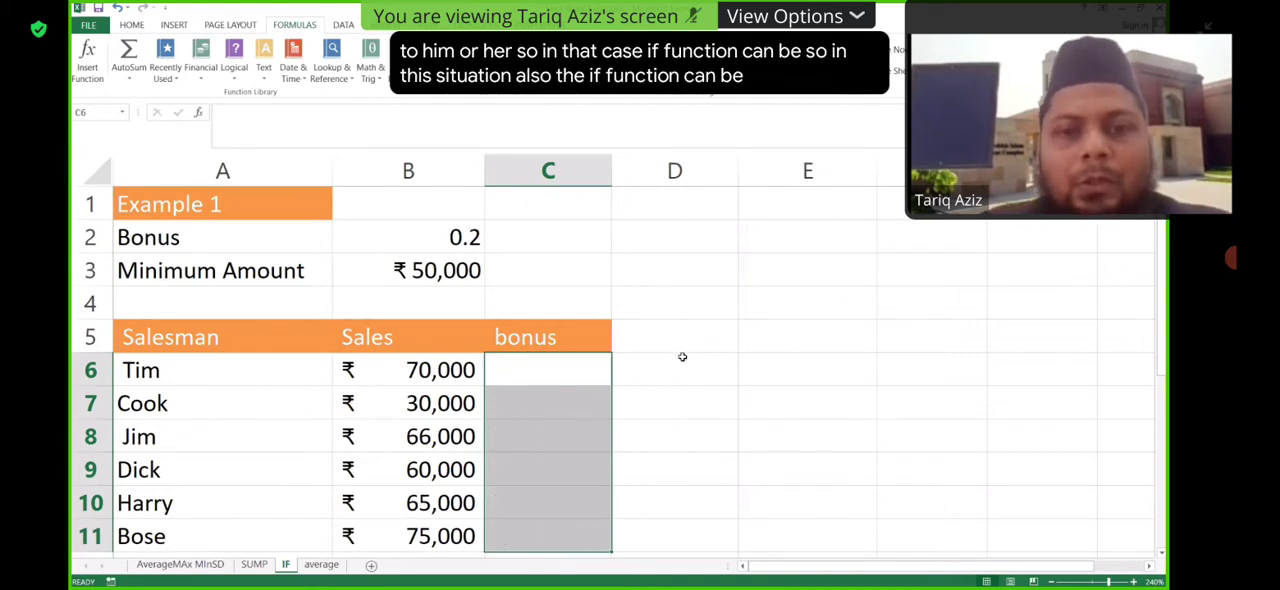
key("Right")
key("BackSpace")
- Start an IF formula in C6 testing whether the sales in B6 exceed the minimum amount, referenced absolutely as $B$3
double_click(550, 367)
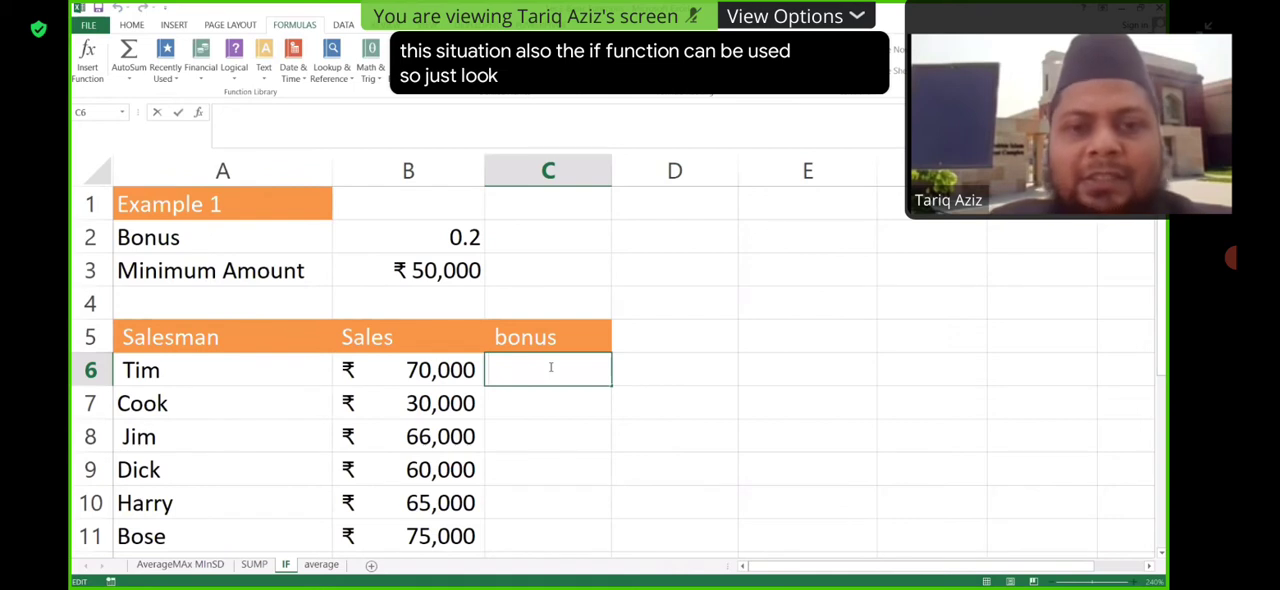
type("=")
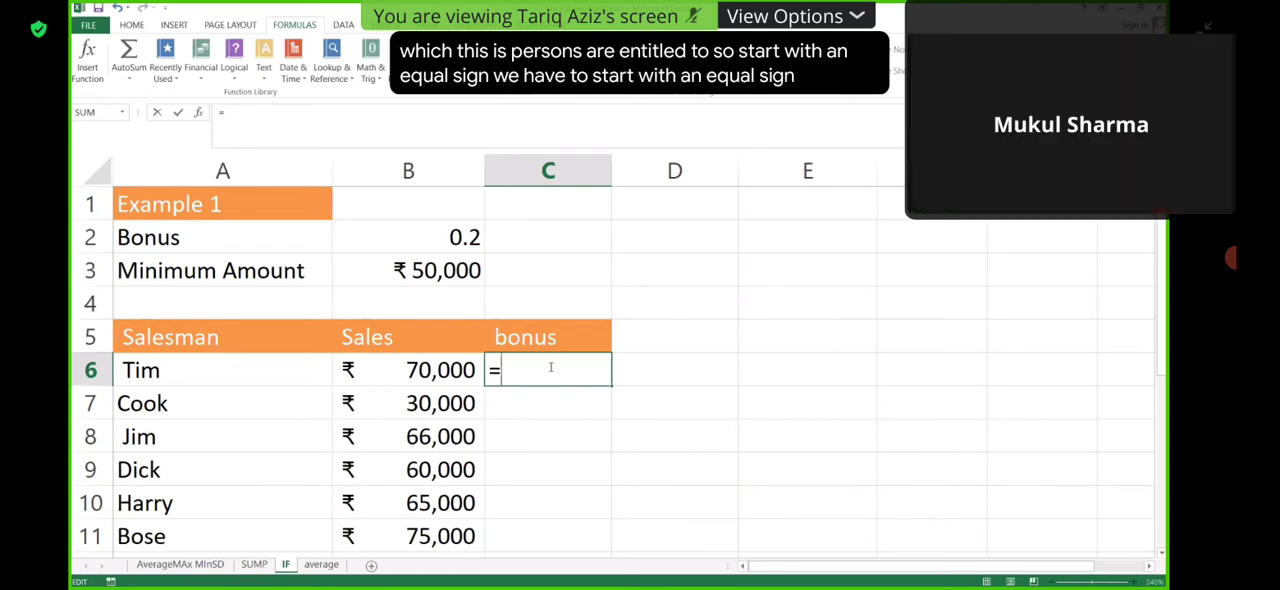
type("if")
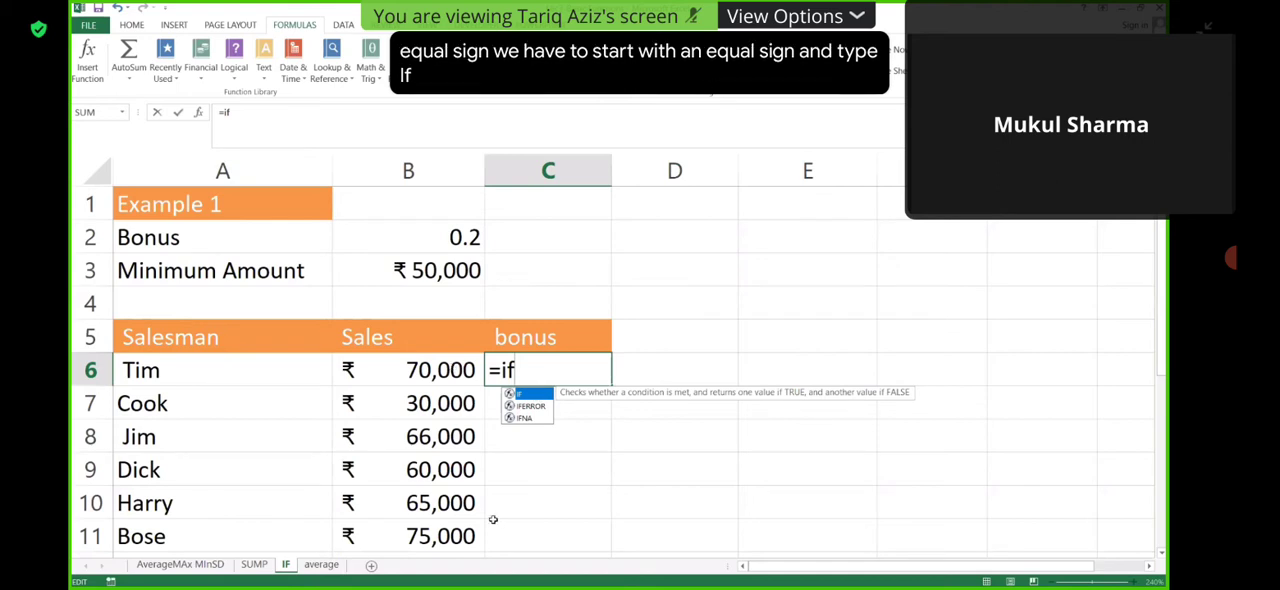
key("Tab")
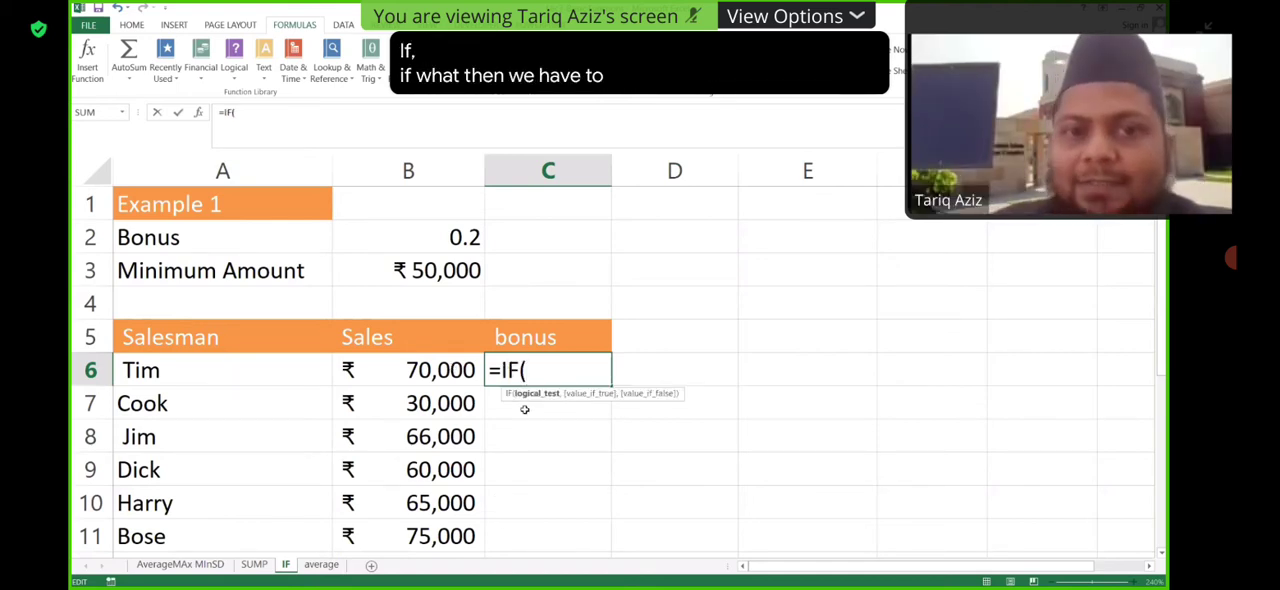
left_click(438, 370)
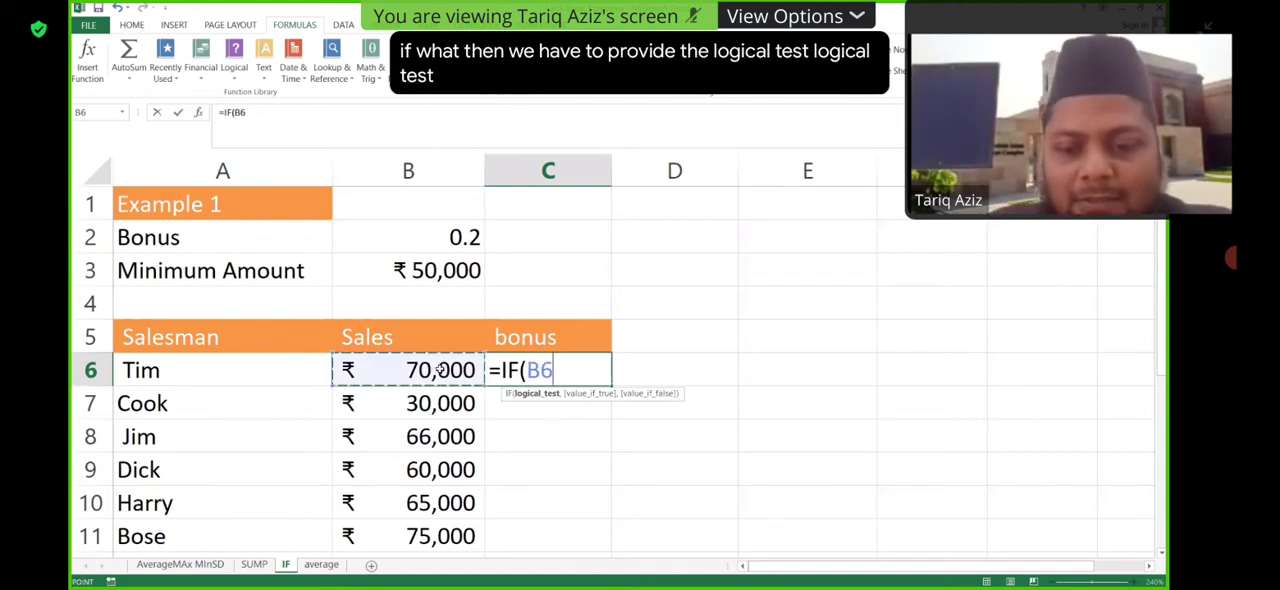
type(">")
left_click(438, 265)
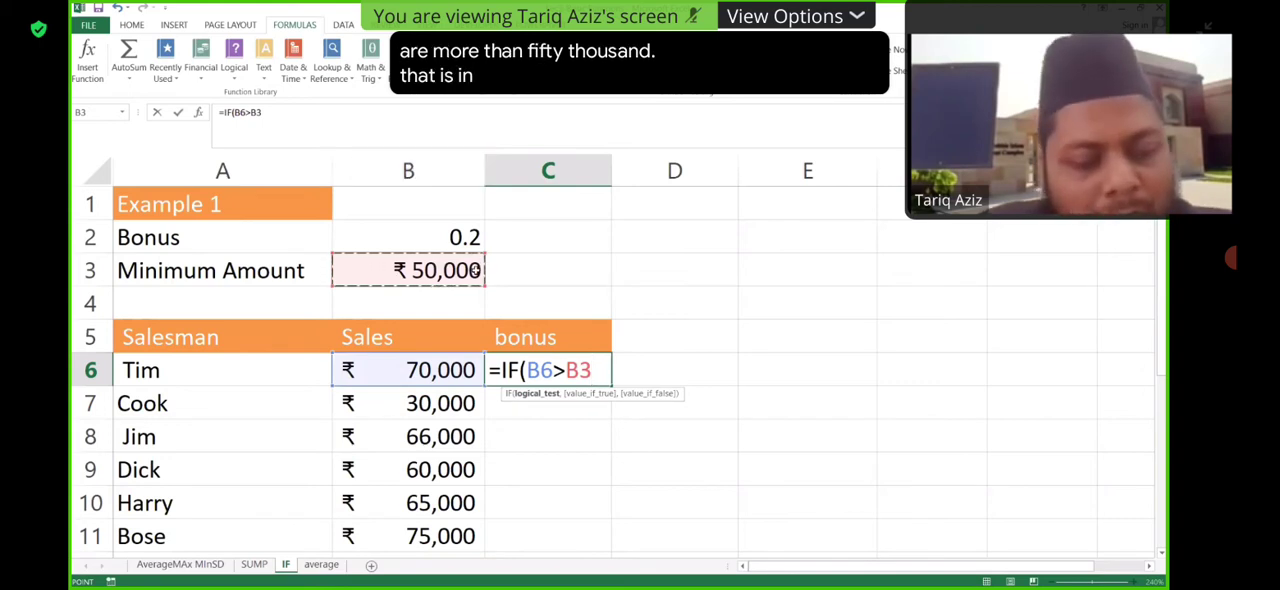
key("F4")
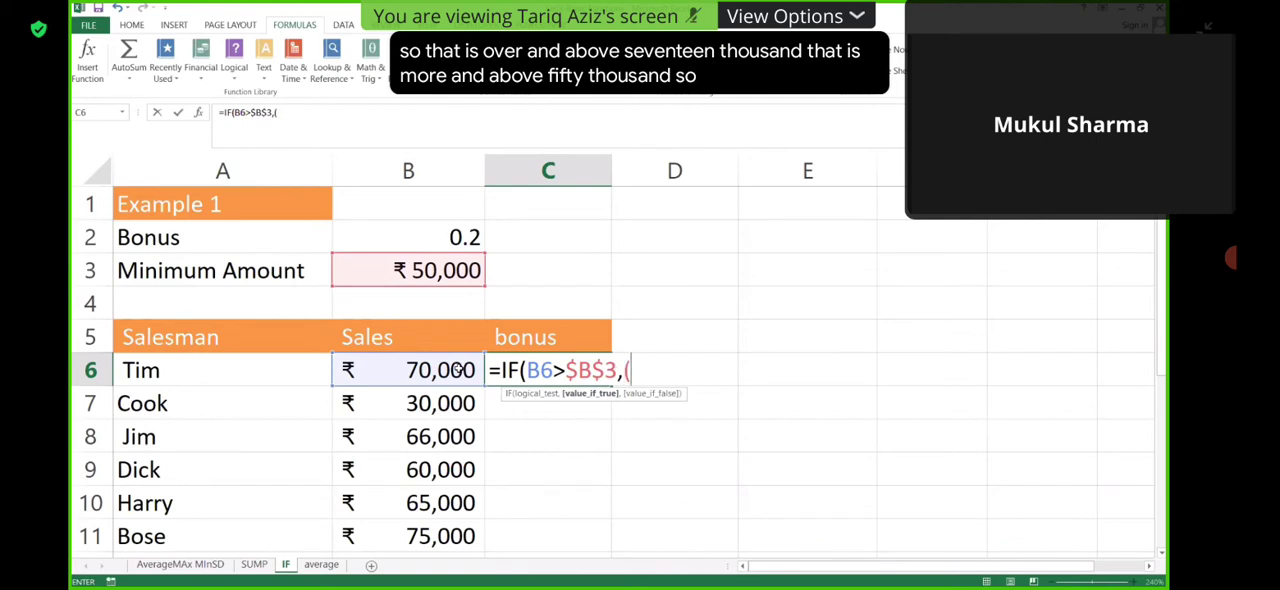
- Add (B6-$B$3)*$B$2 as the value if true in the C6 bonus formula, with B3 and B2 as absolute references
left_click(458, 370)
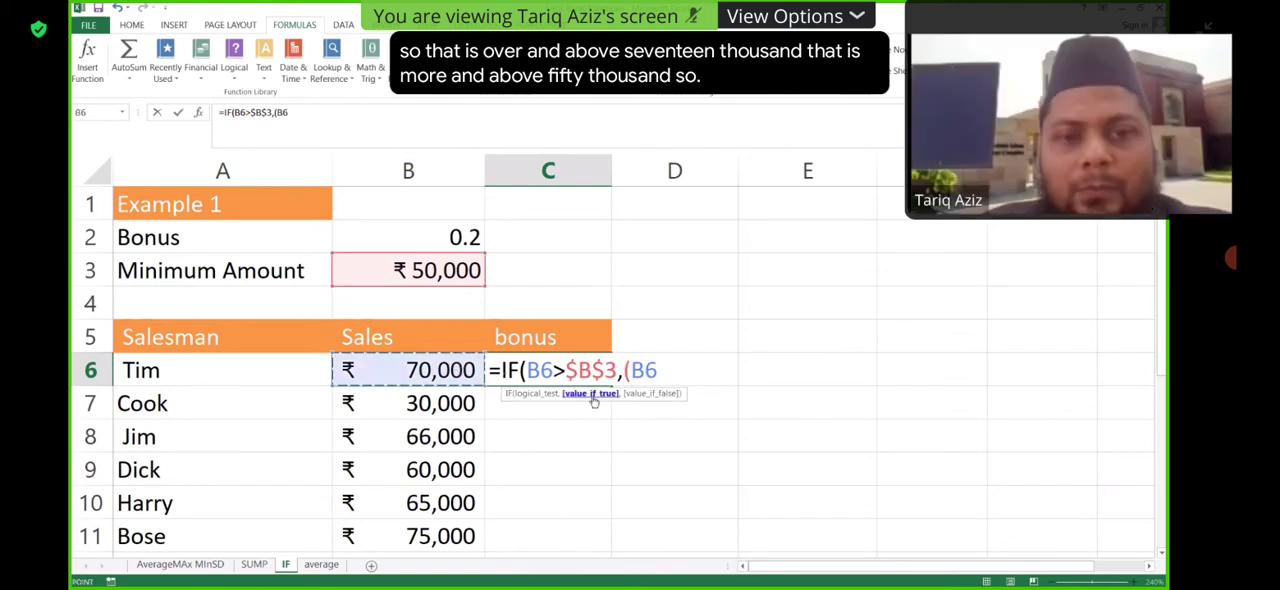
type("-")
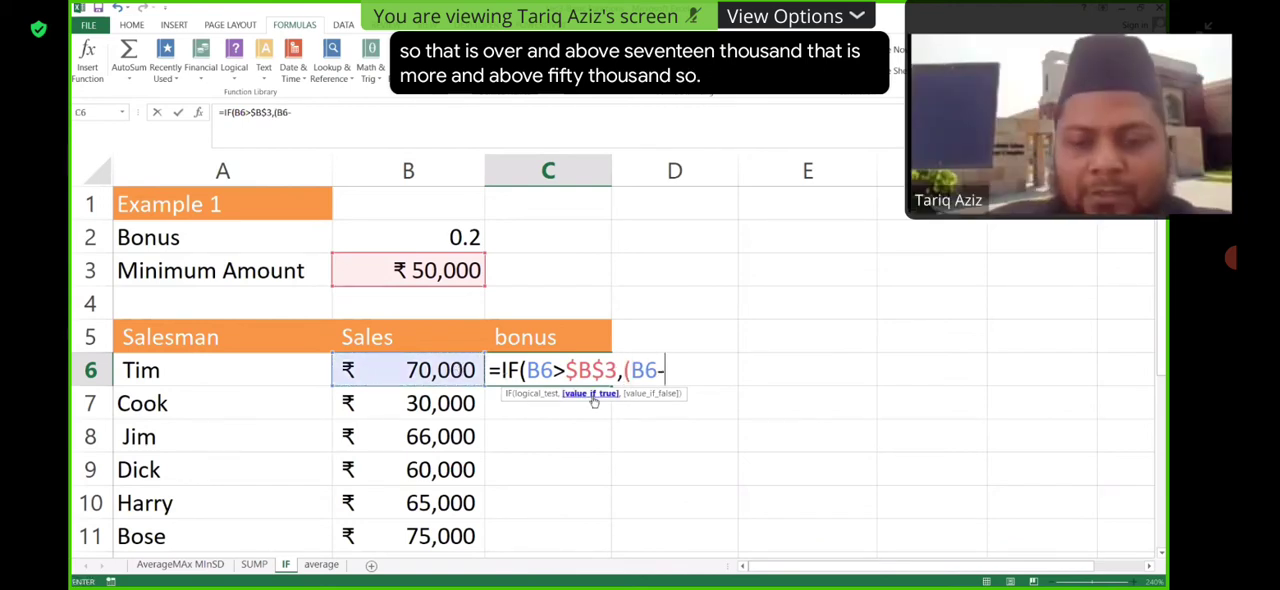
left_click(452, 271)
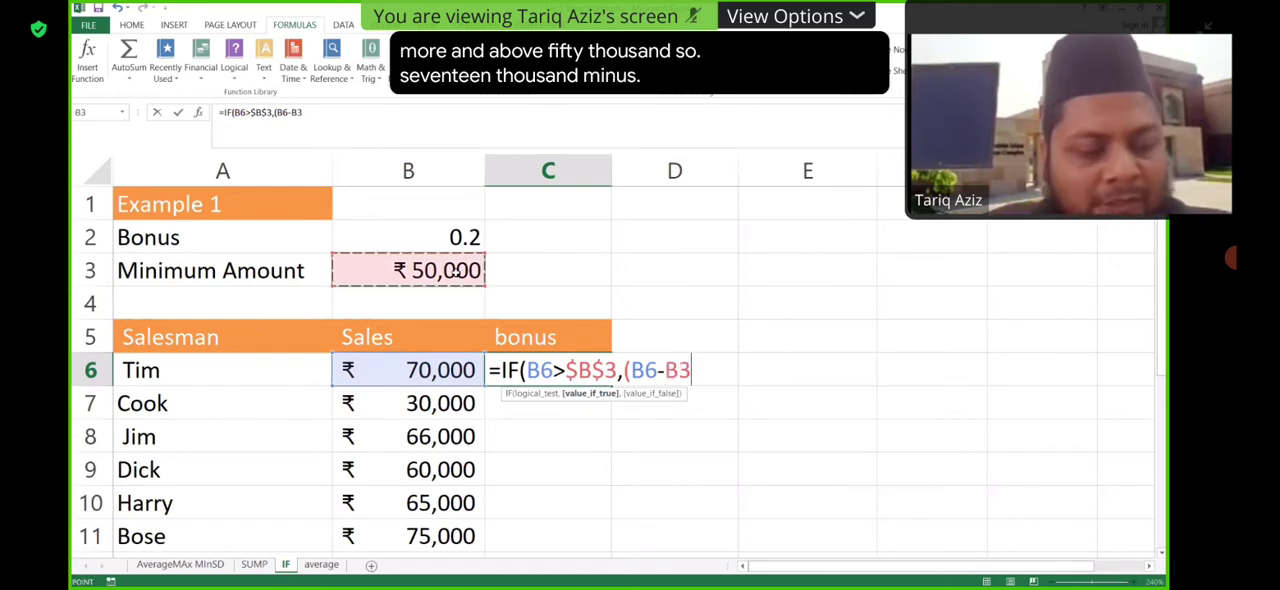
key("F4")
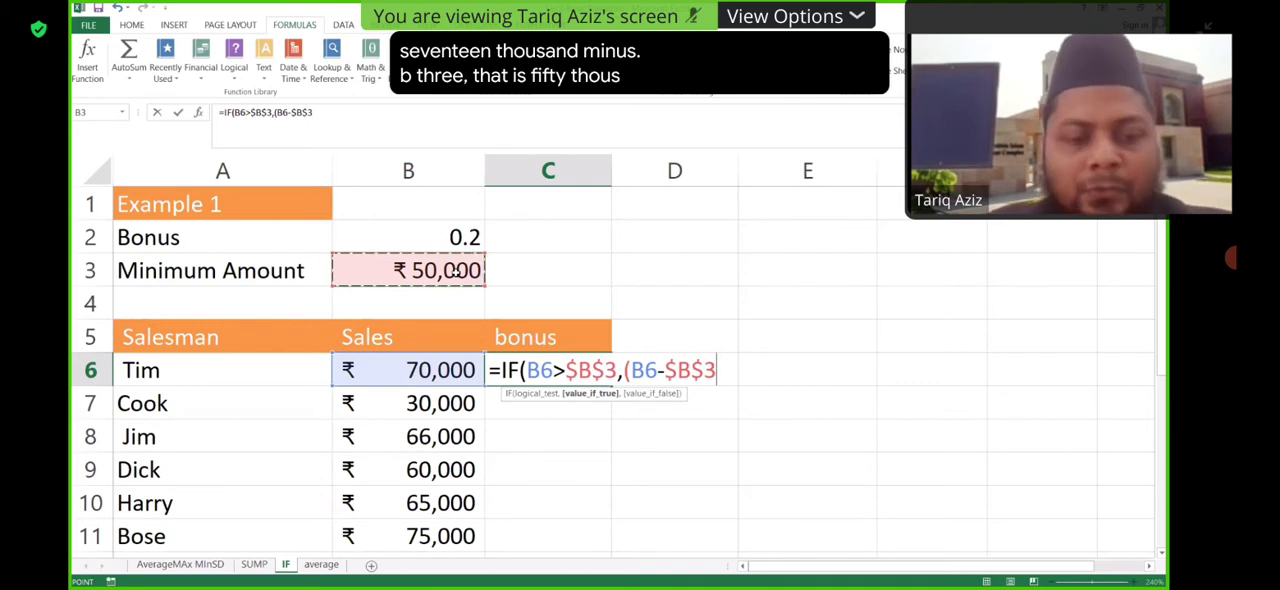
type(")")
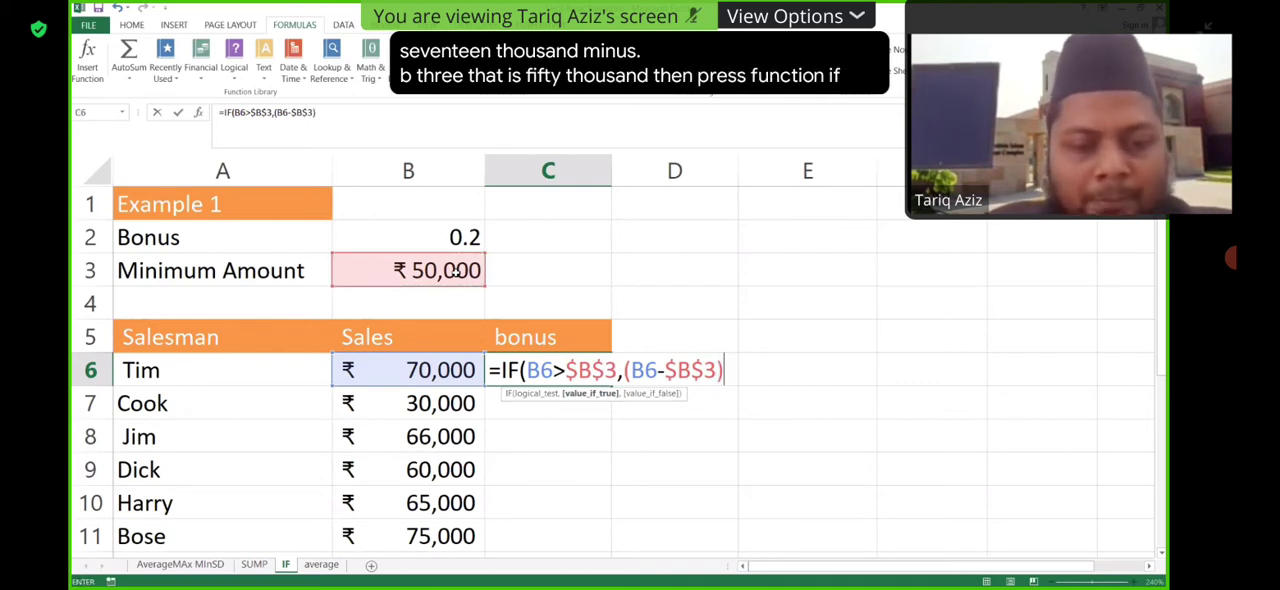
type("*")
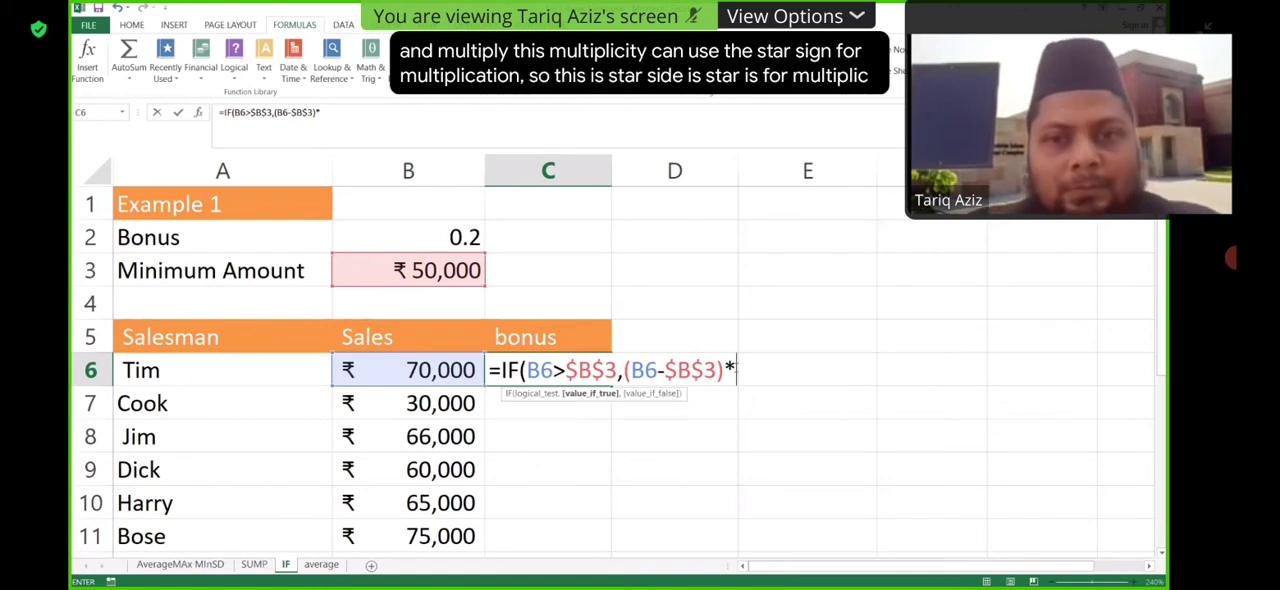
left_click(464, 234)
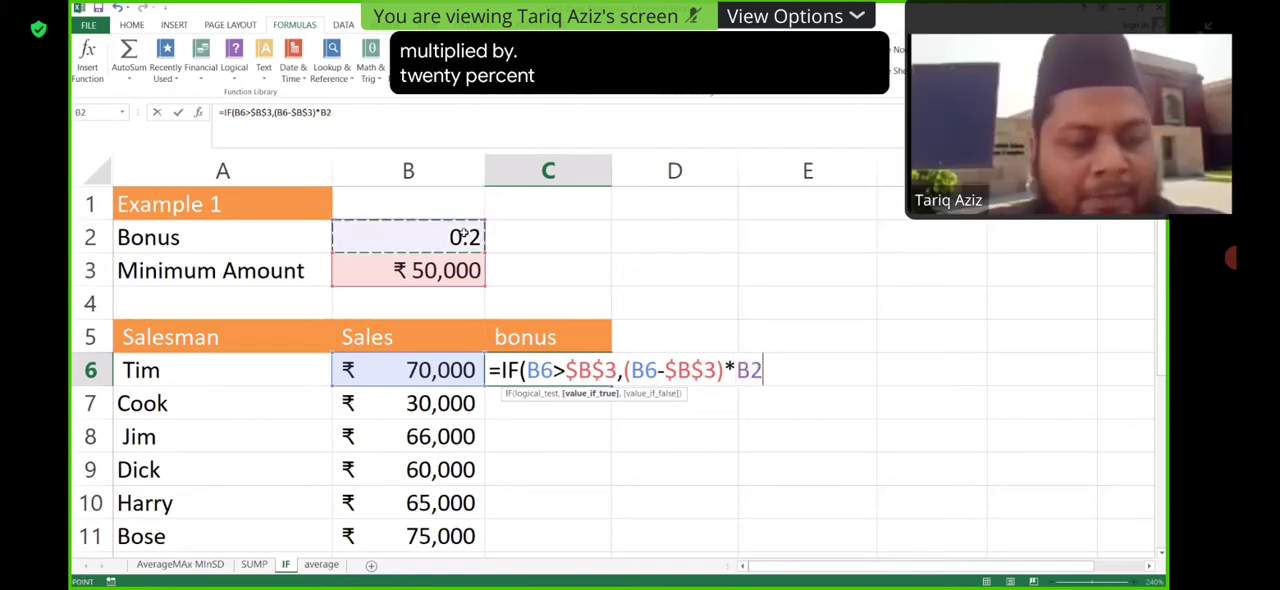
key("F4")
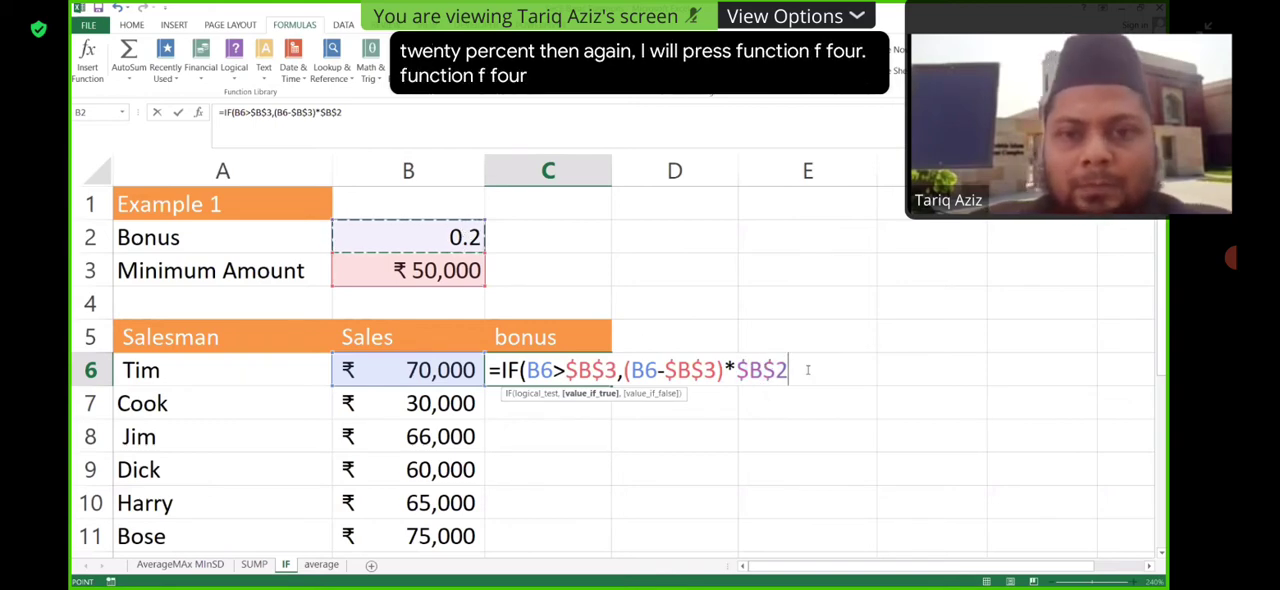
- Set the value if false to 0 and complete the IF formula in C6
type(",")
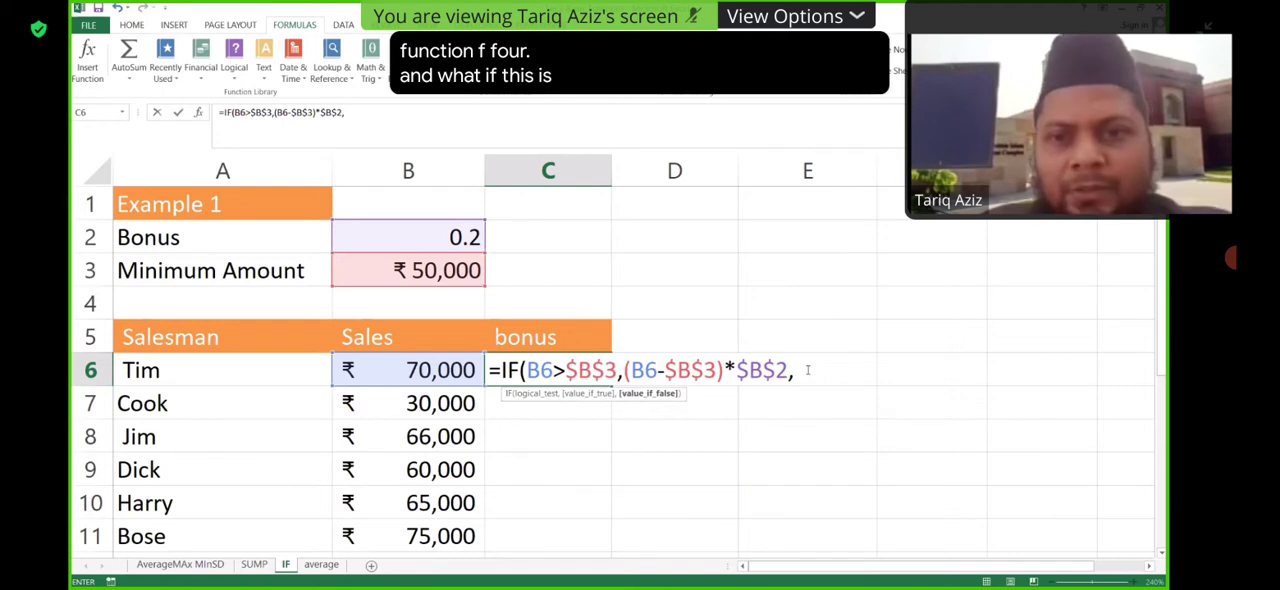
type("0")
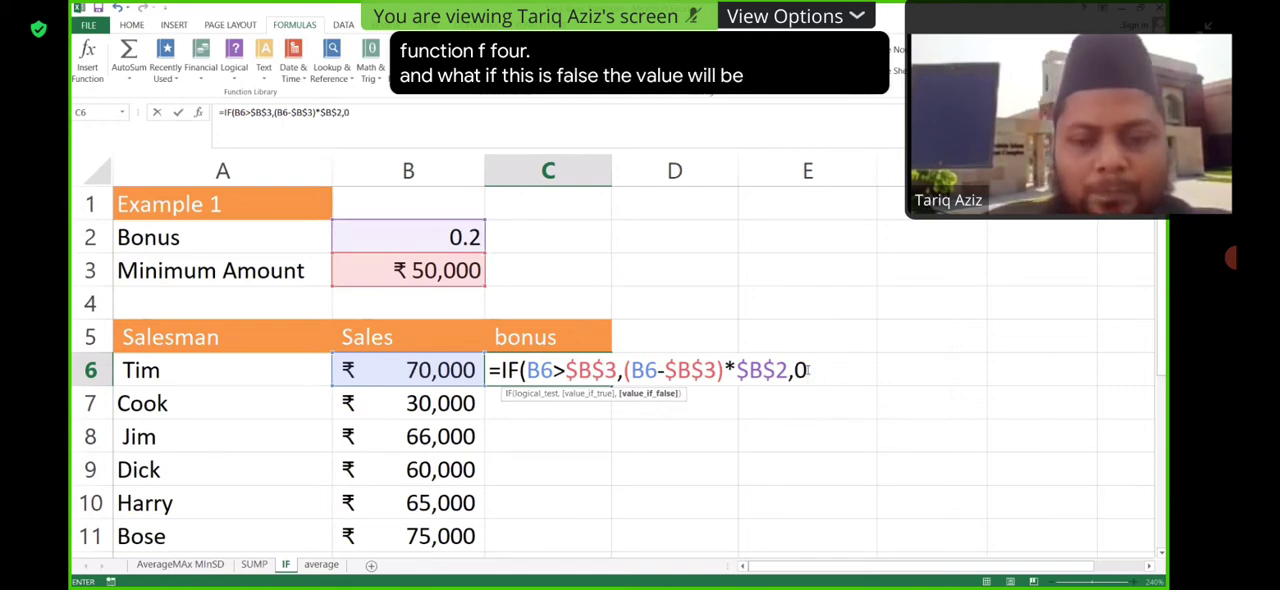
type(")")
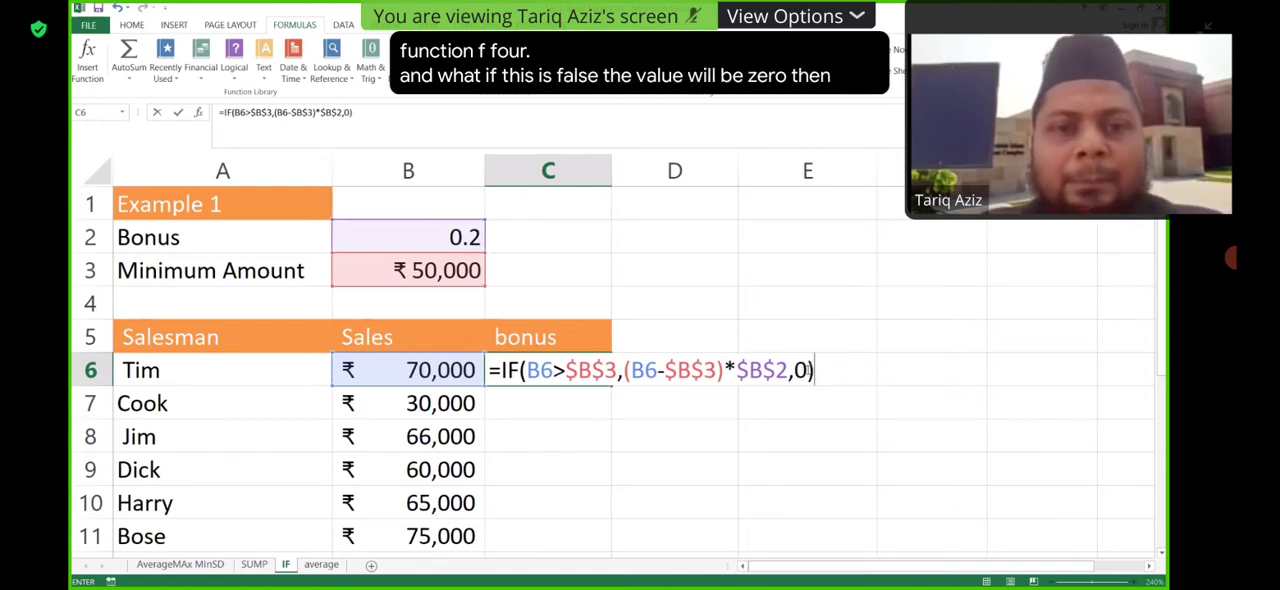
key("Return")
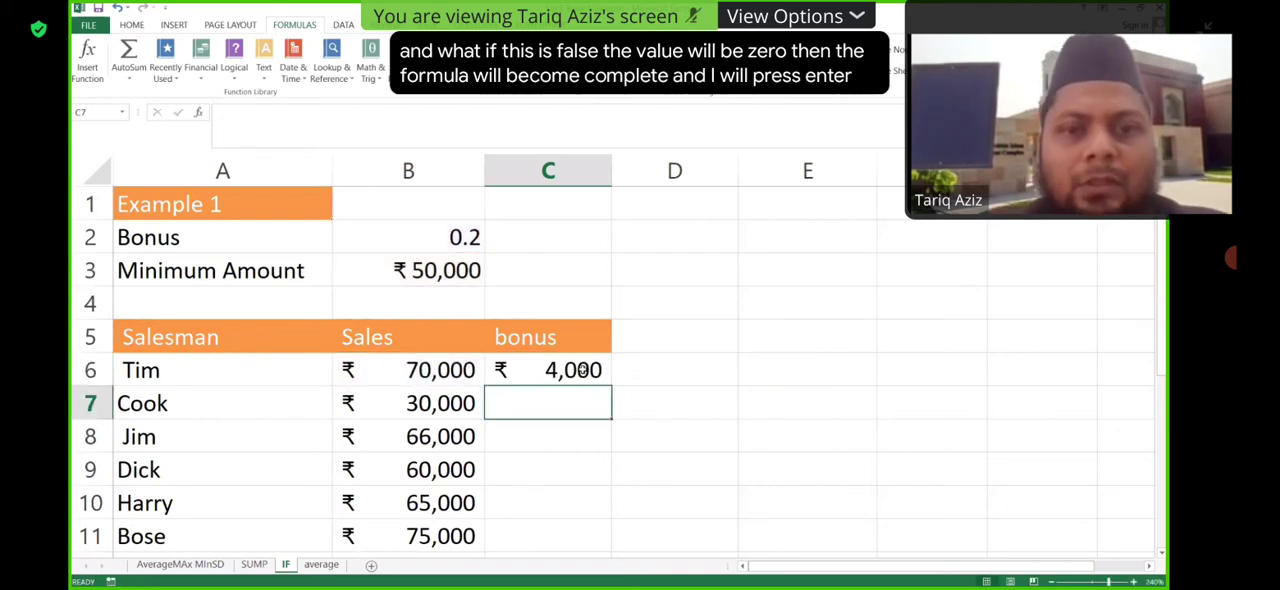
- Copy the IF bonus formula from C6 down the bonus column through C11
key("Up")
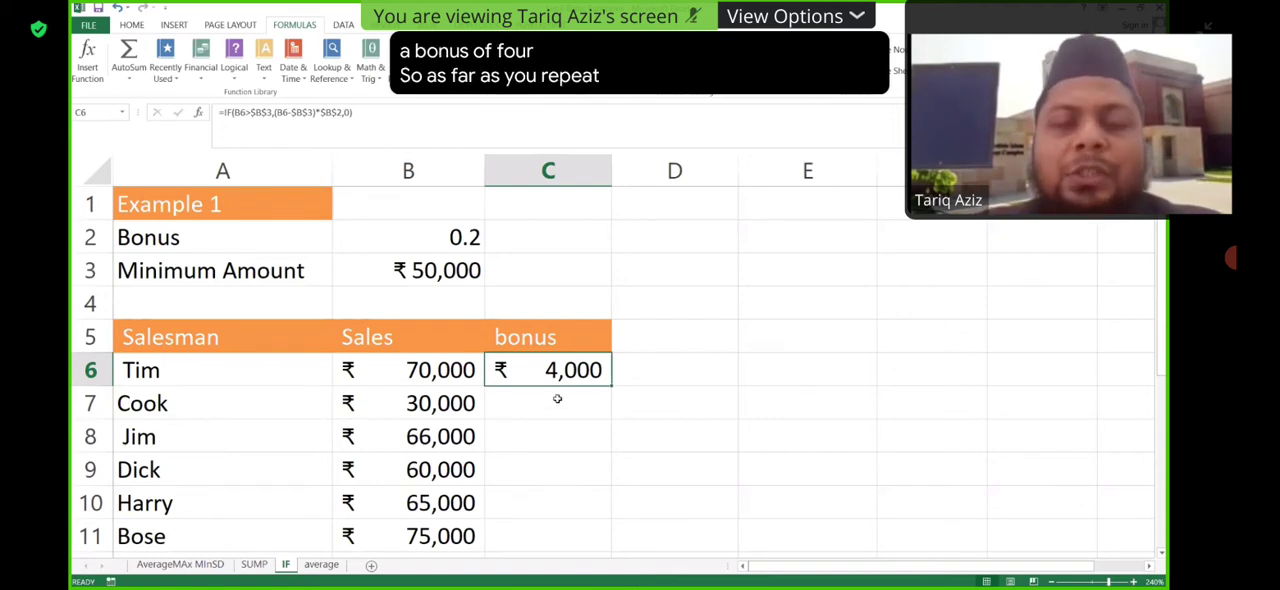
double_click(583, 367)
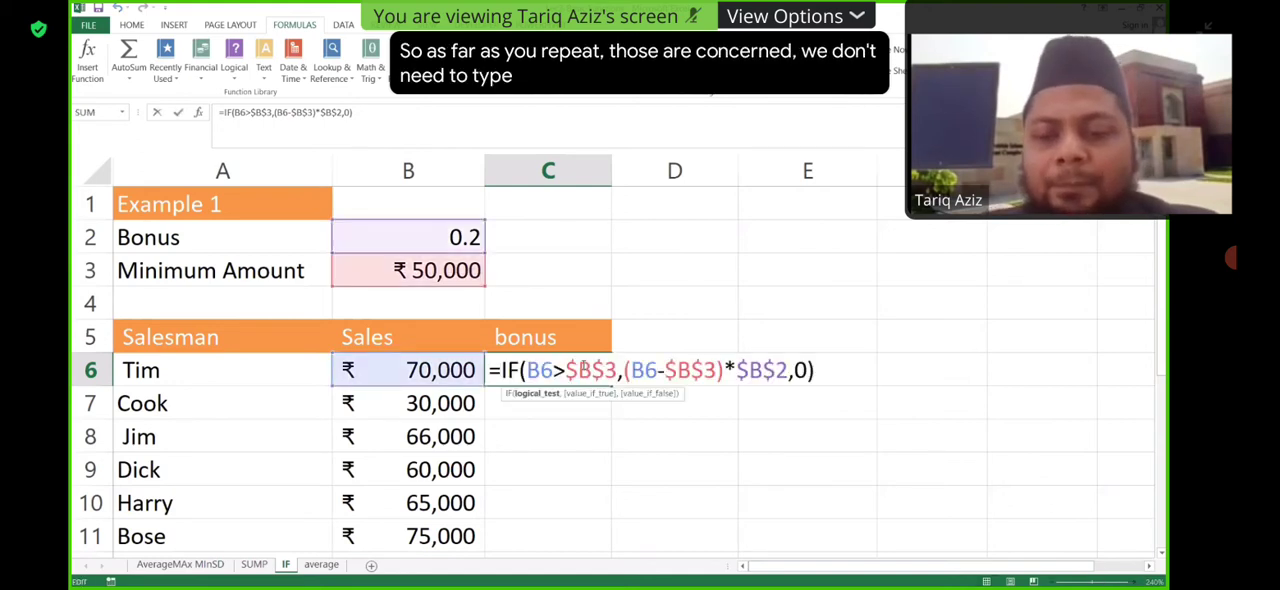
key("Return")
key("Up")
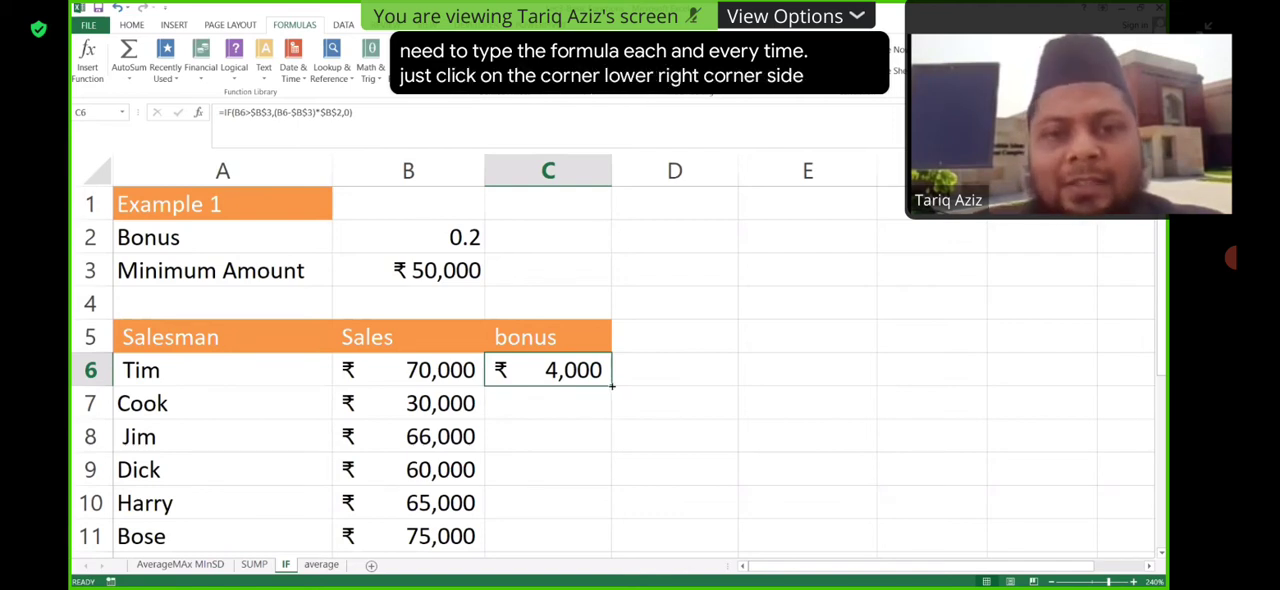
double_click(612, 386)
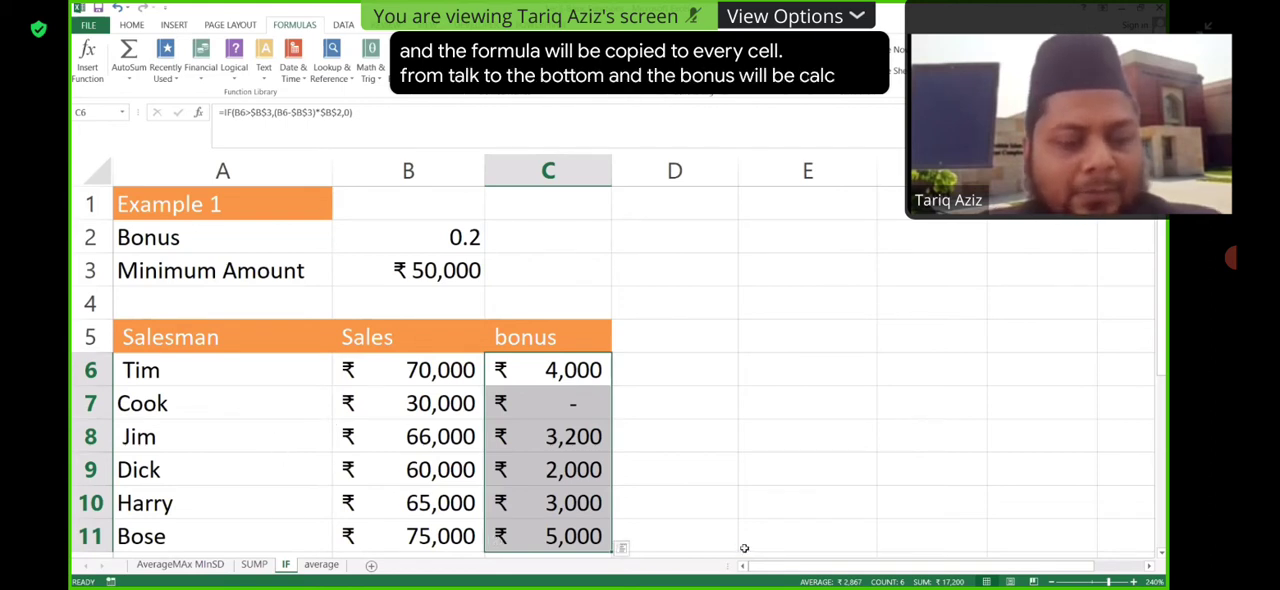
key("ctrl+z")
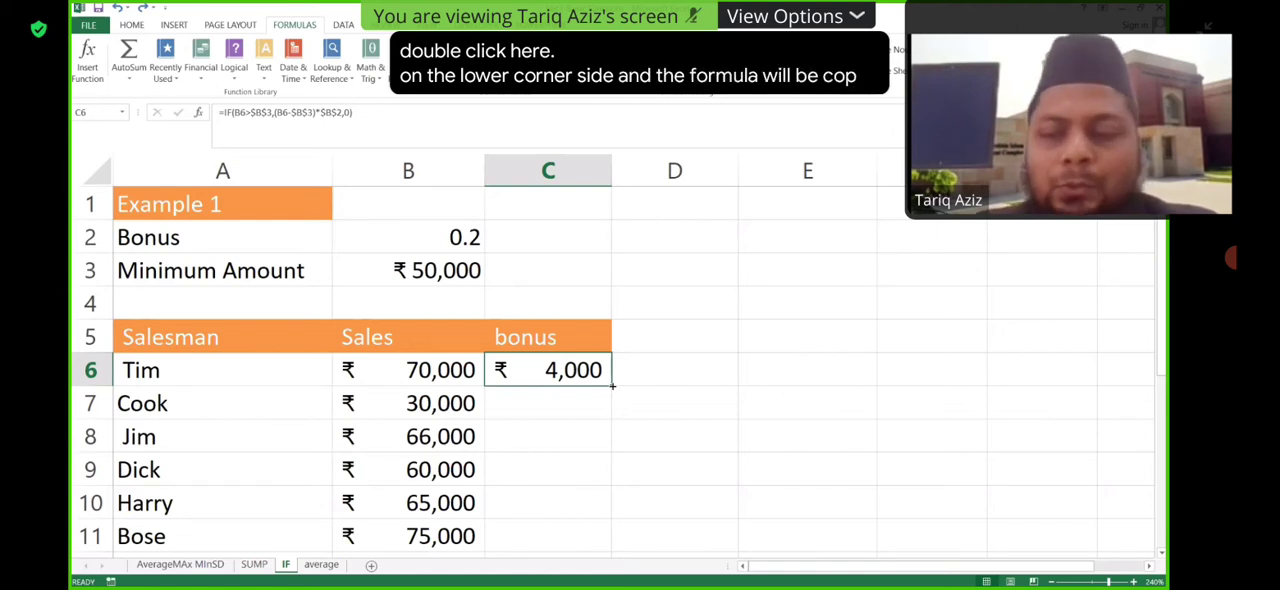
double_click(612, 385)
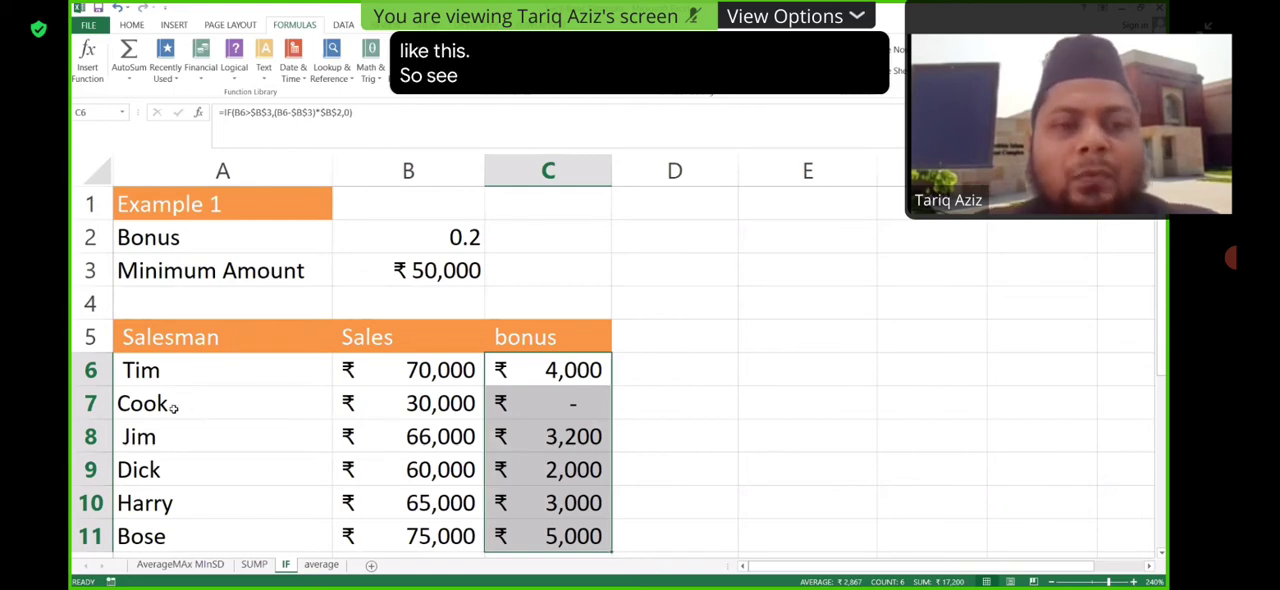
- Examine the row 7 salesman's sales and bonus formula and the copied formulas in the rows below
left_click(222, 403)
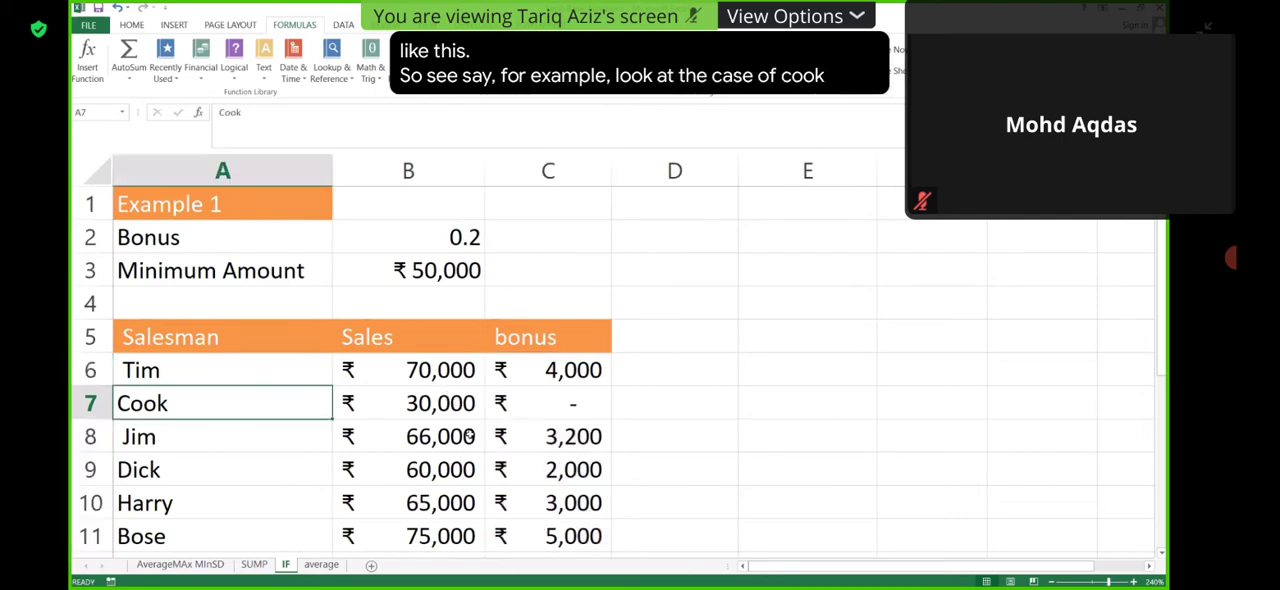
left_click(445, 401)
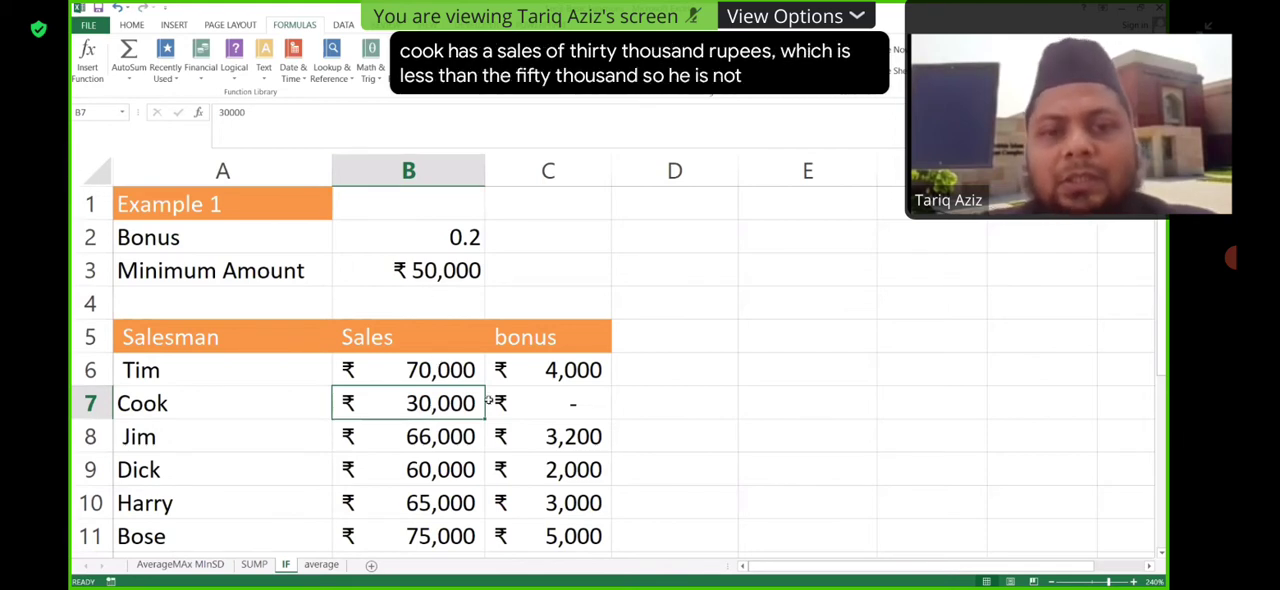
left_click(587, 400)
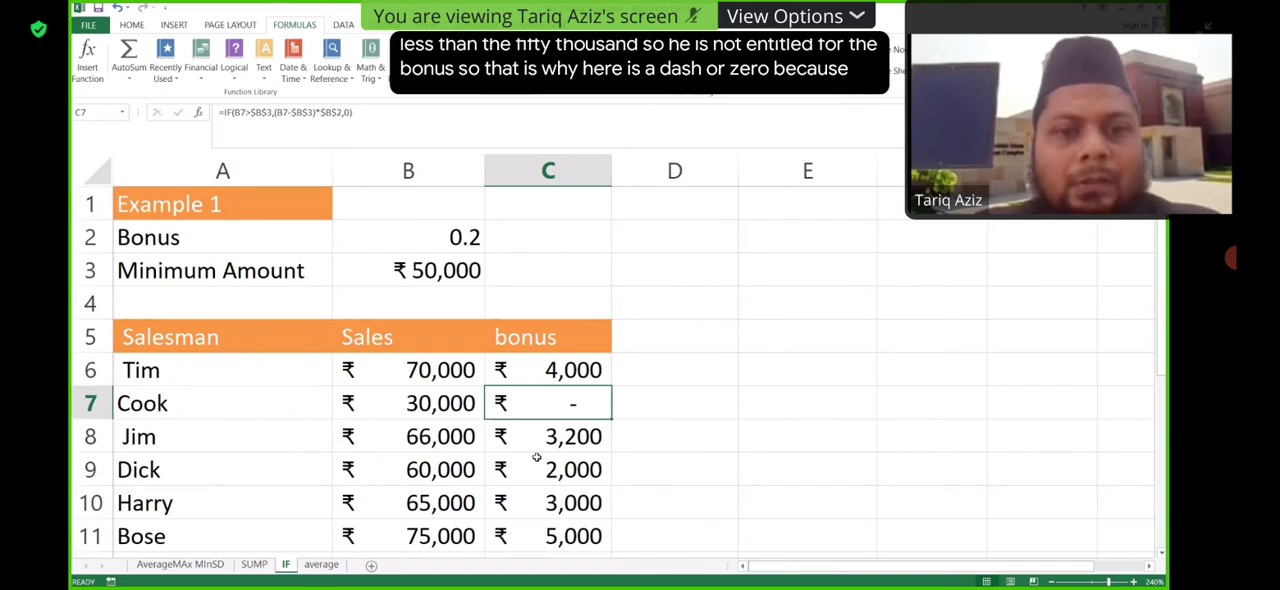
key("Down")
key("Down")
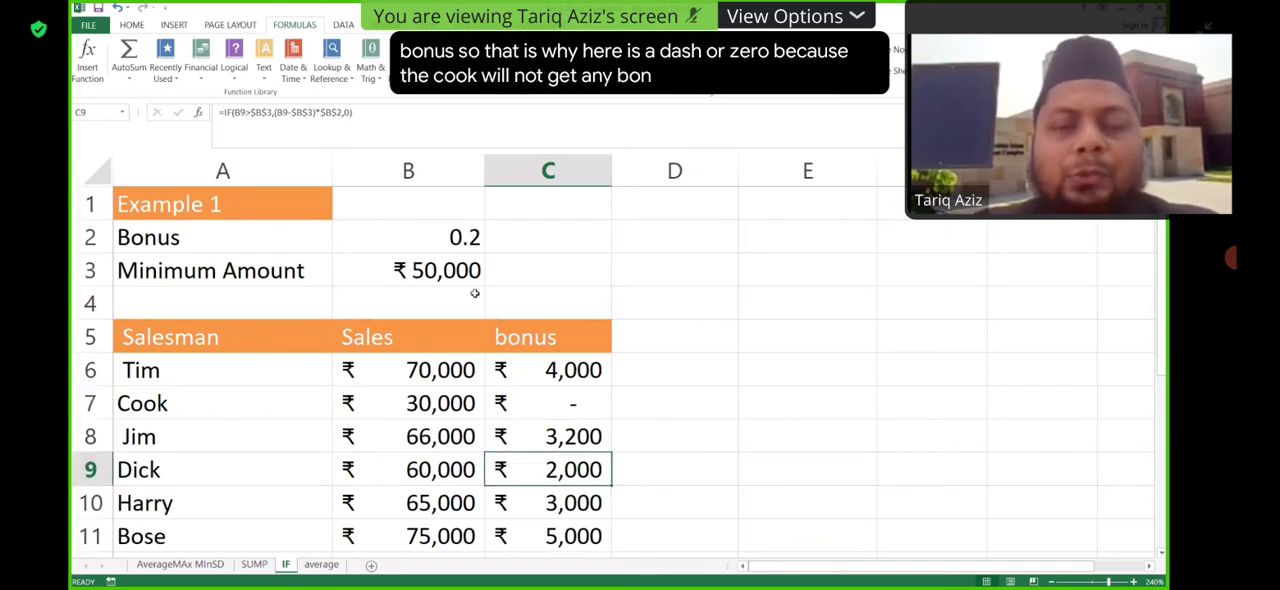
left_click(662, 278)
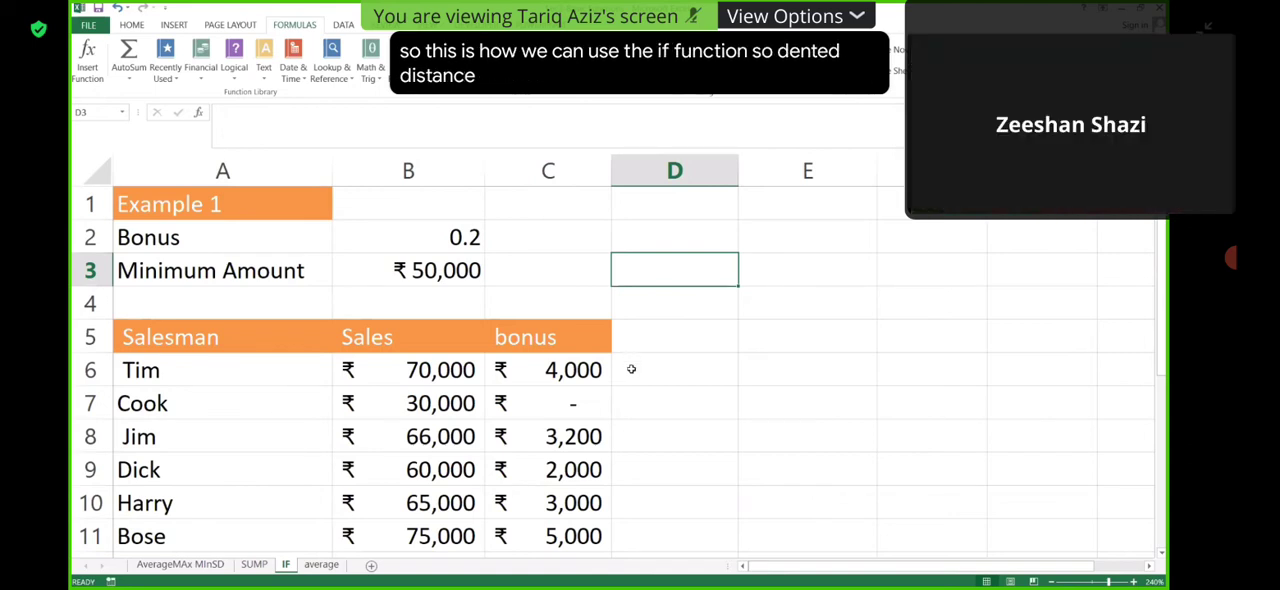
- Clear the copied bonus formulas from C7:C11, keeping only the formula in C6
left_click(588, 398)
left_click_drag(580, 508, 578, 537)
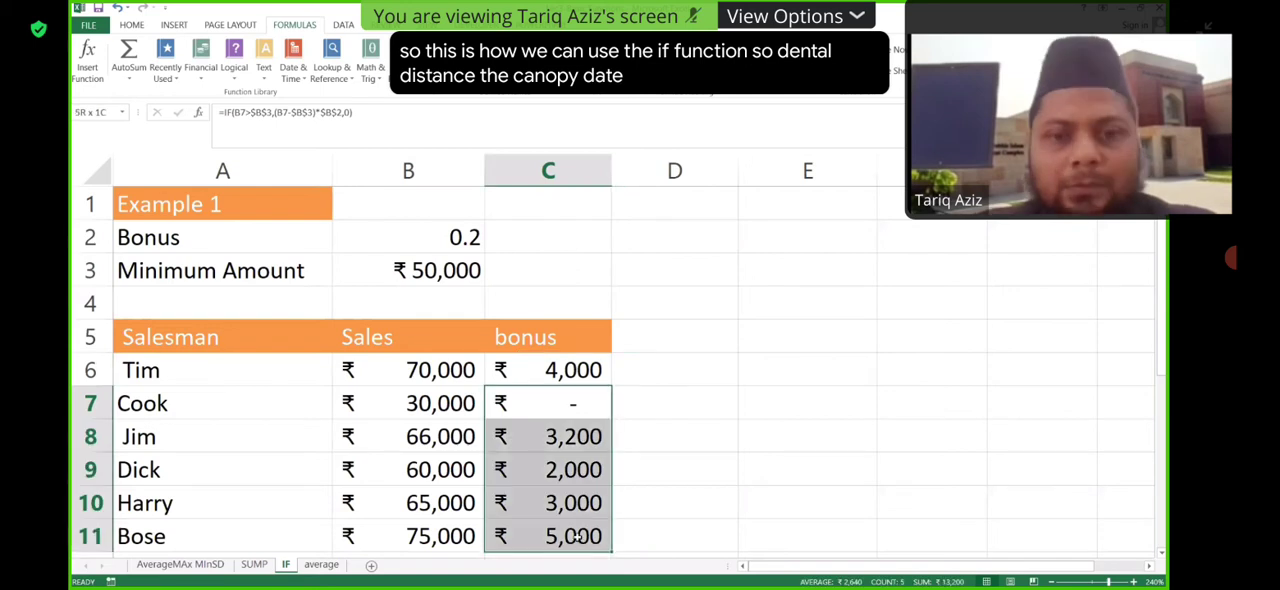
key("F2")
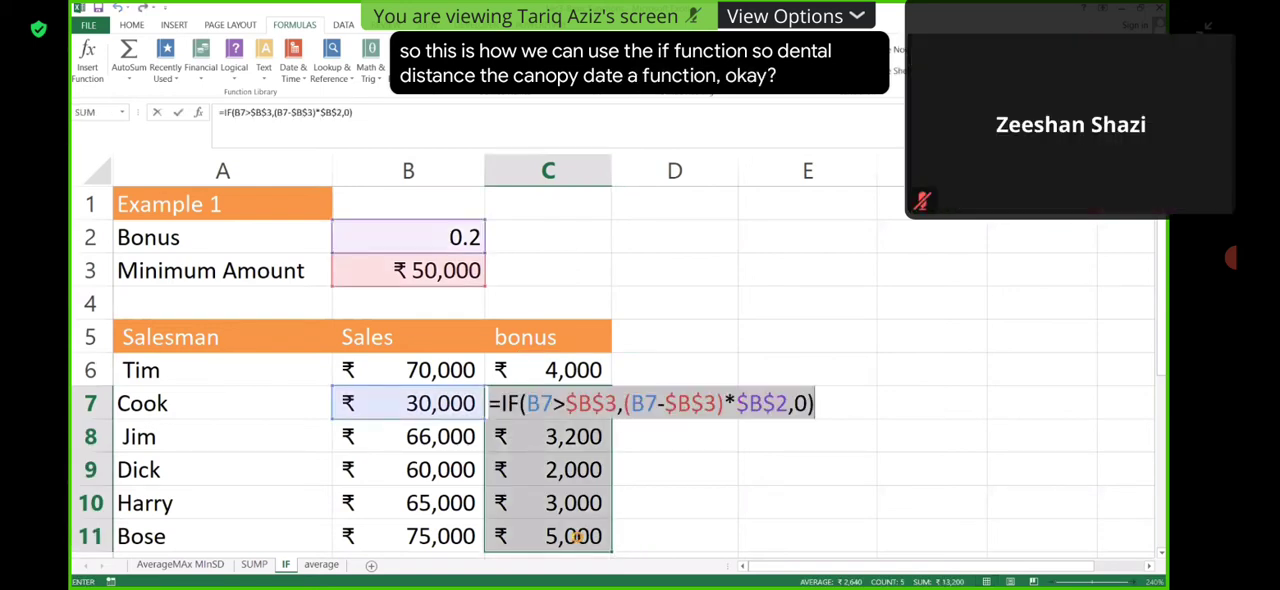
key("Escape")
left_click(666, 477)
left_click_drag(560, 403, 576, 534)
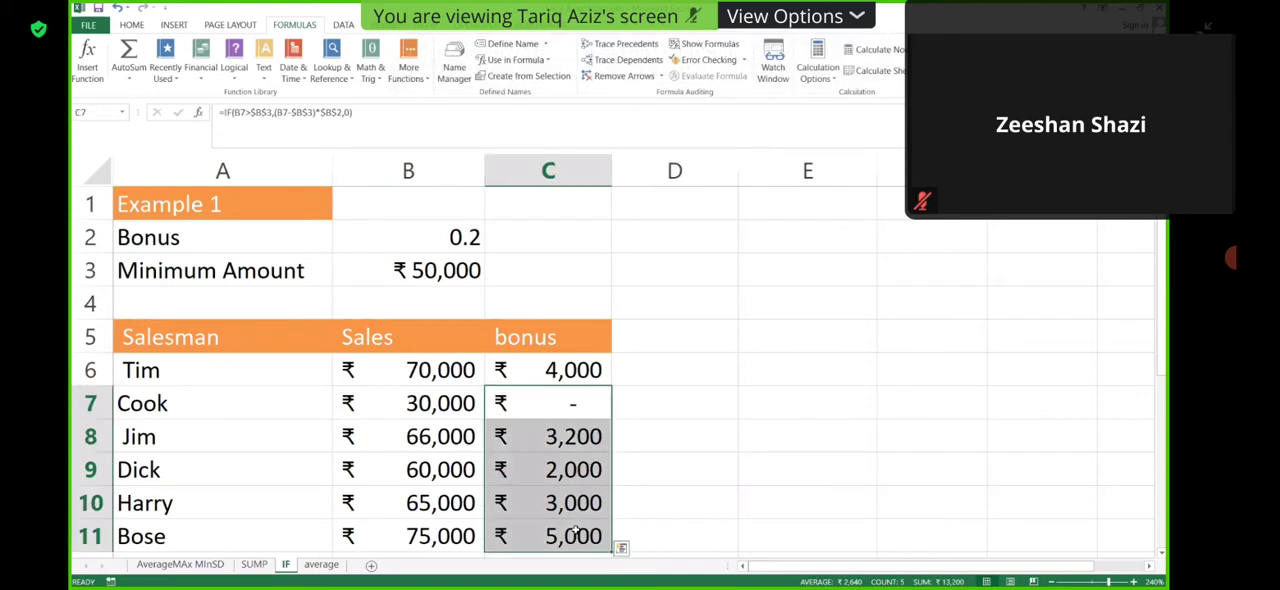
key("Delete")
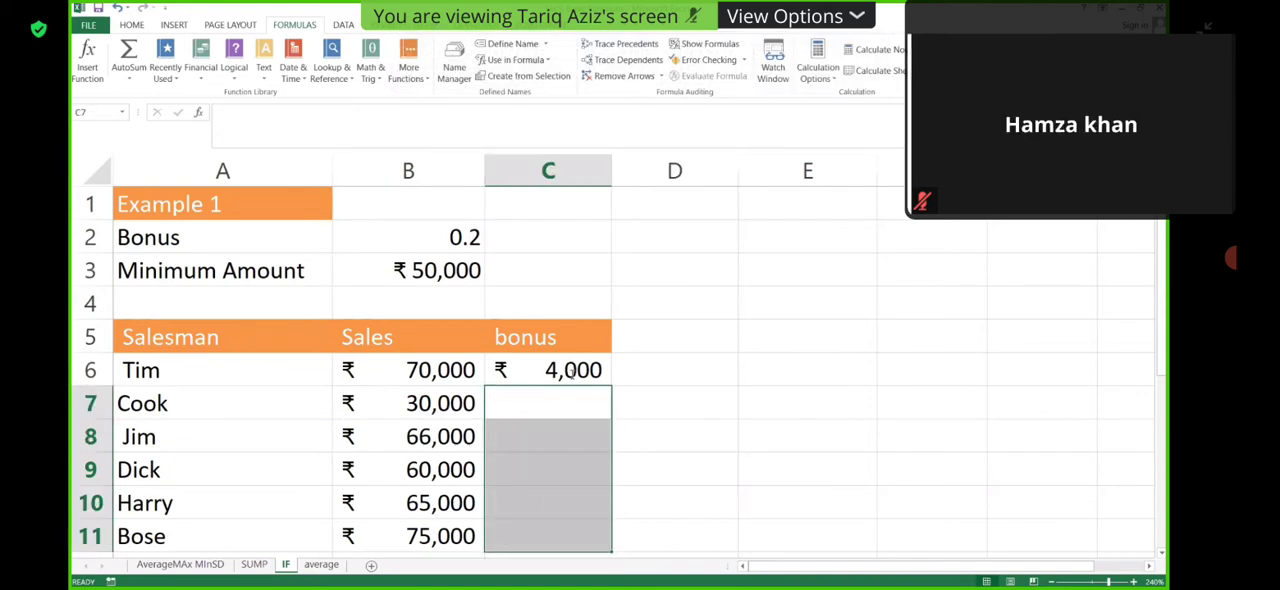
- Delete the existing IF bonus formula from C6, leaving the cell empty
left_click(572, 371)
key("F2")
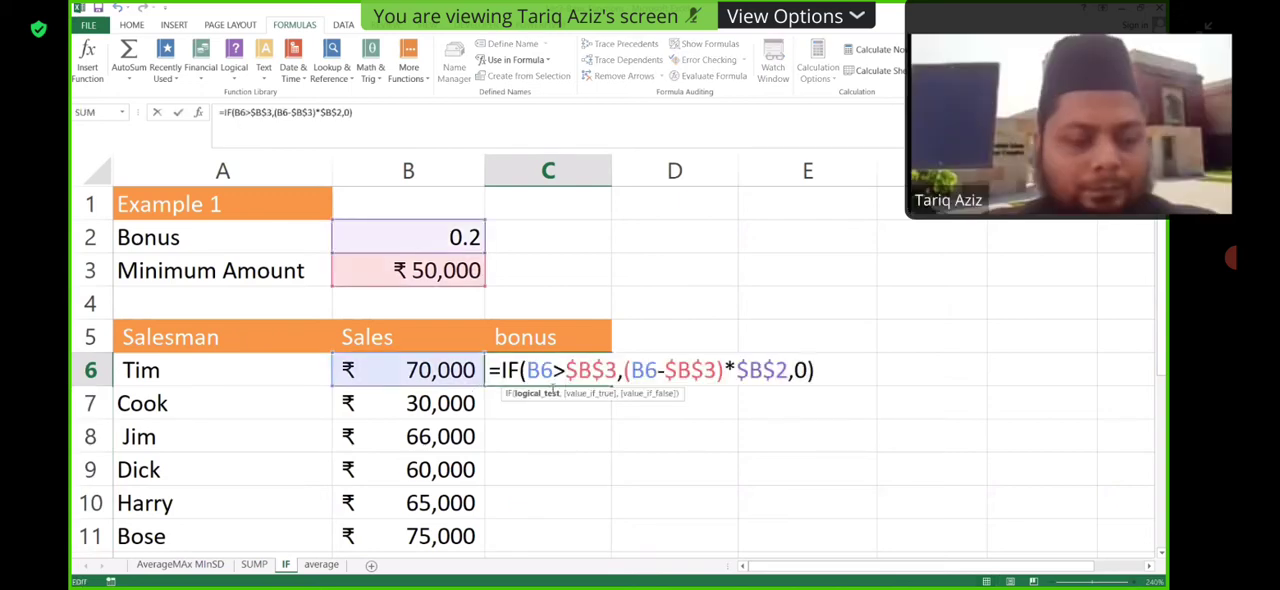
left_click_drag(807, 374, 489, 377)
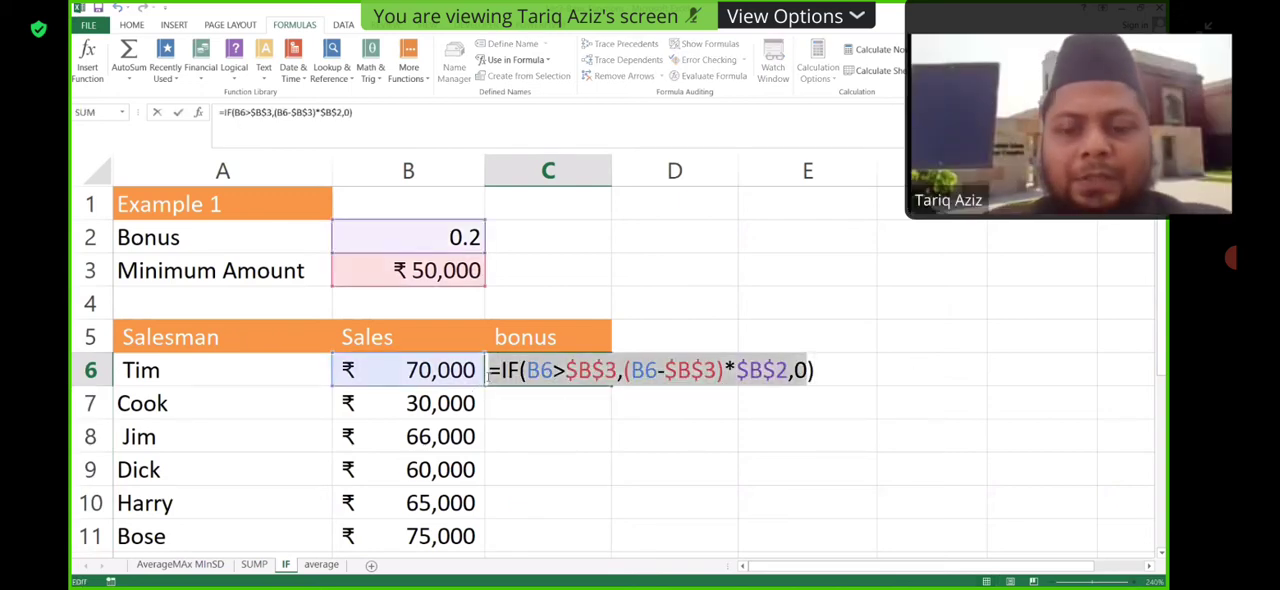
key("BackSpace")
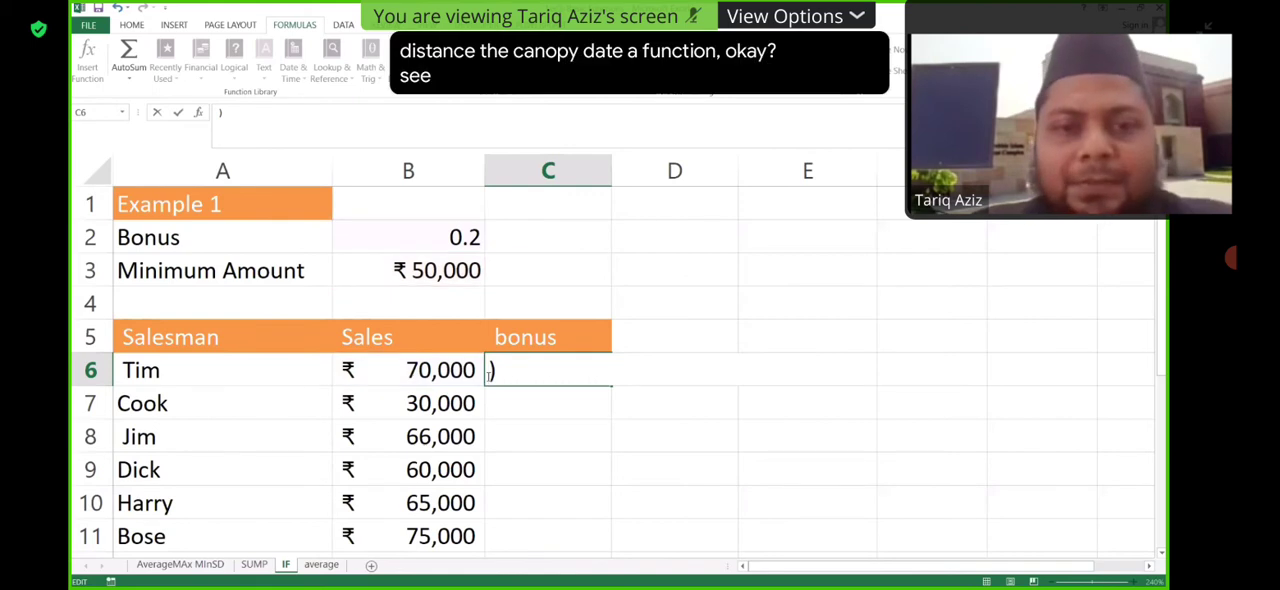
key("Delete")
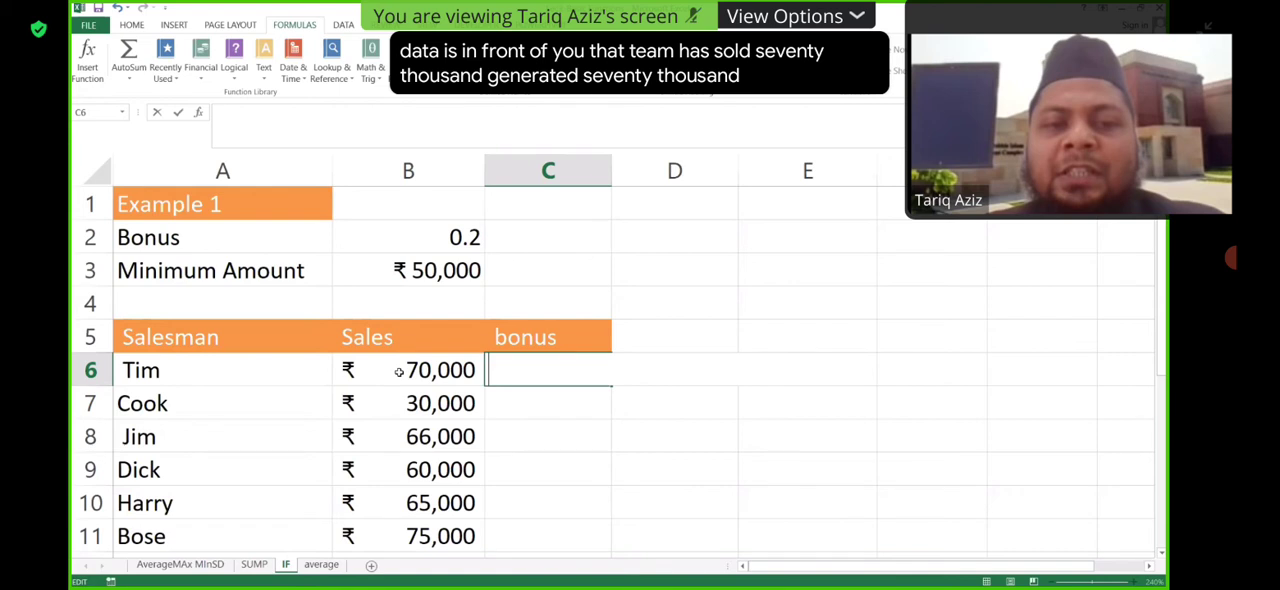
- Start an IF formula in C6 with a logical test that sales in B6 exceed the minimum amount in B3
type("=")
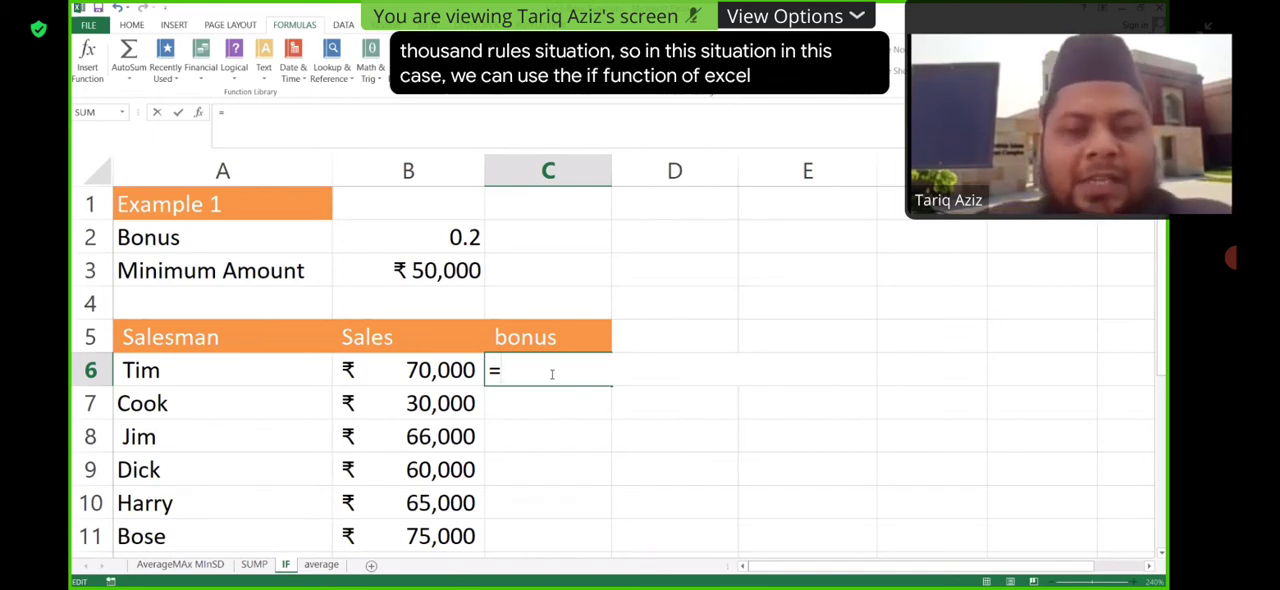
type("if")
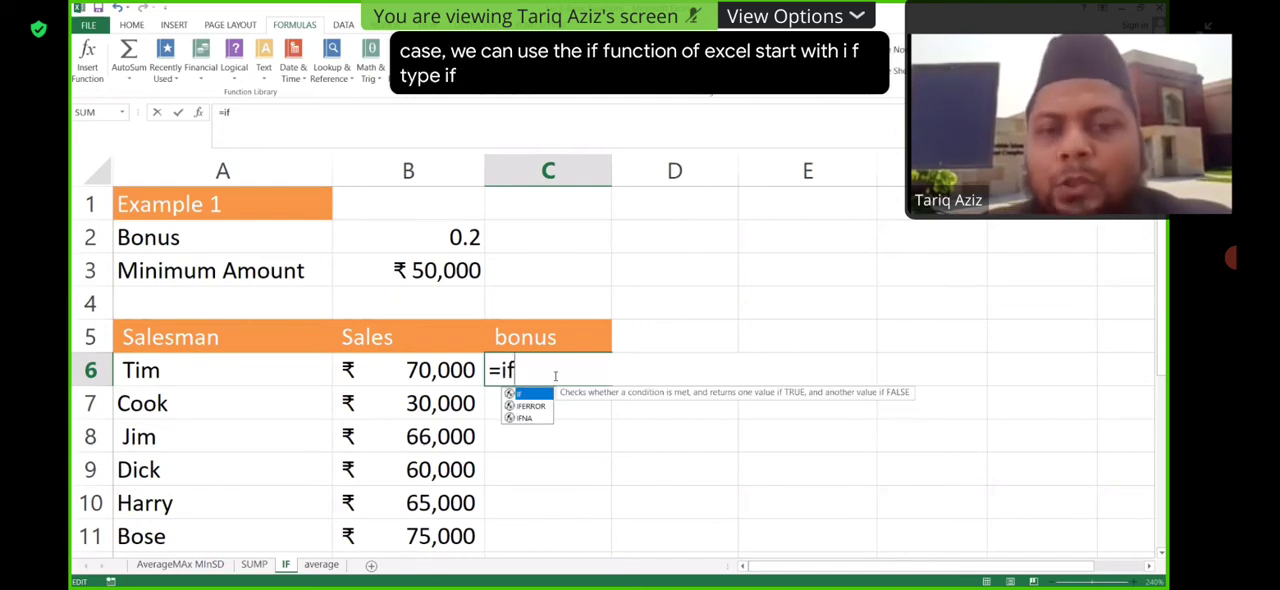
key("Tab")
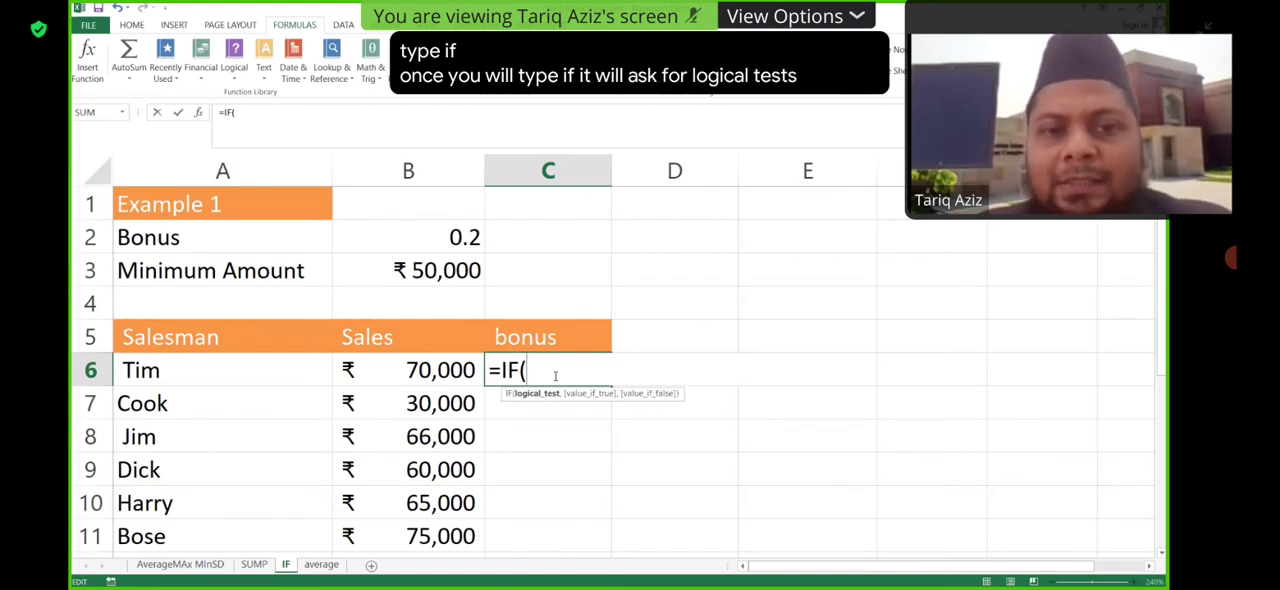
left_click(428, 370)
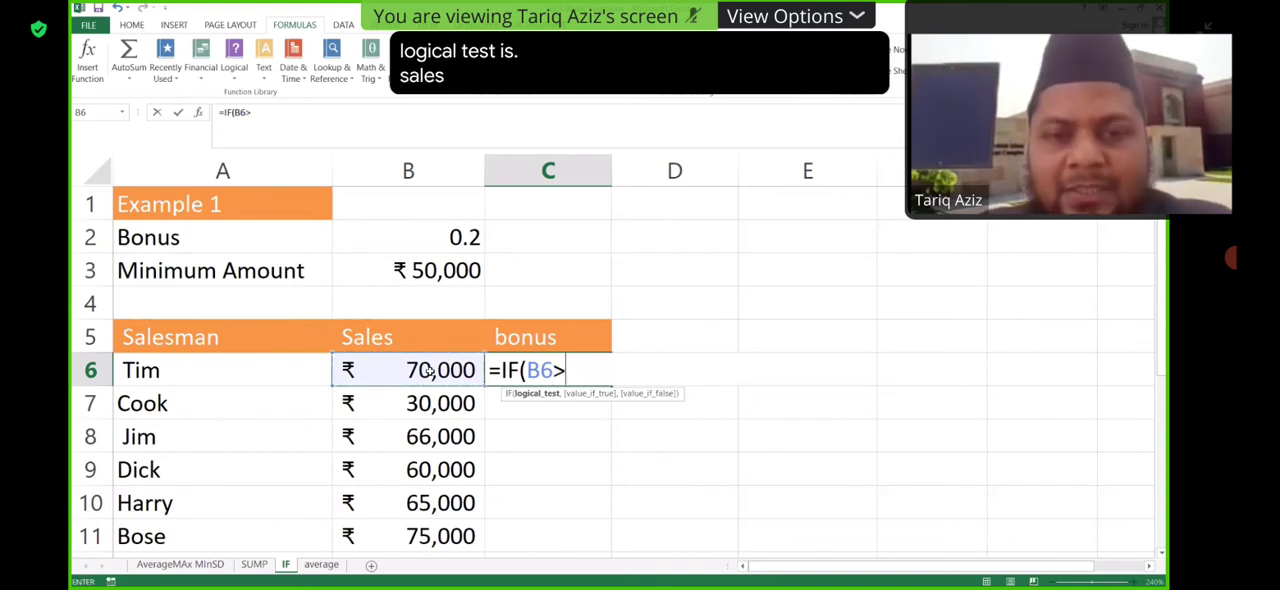
type(">")
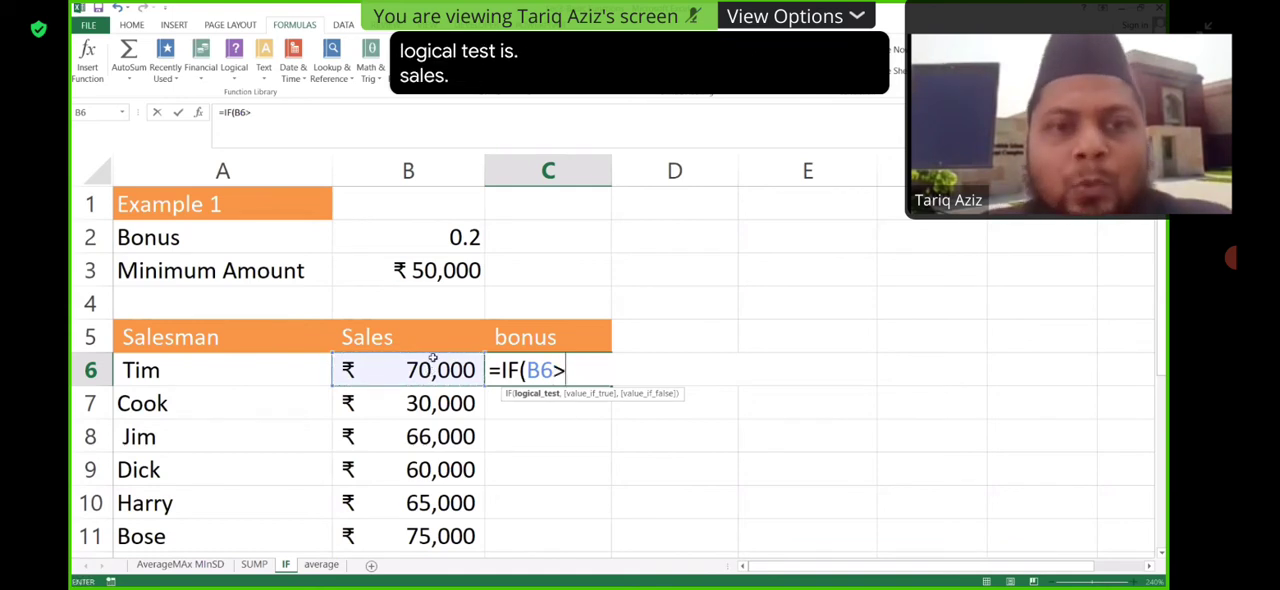
left_click(441, 268)
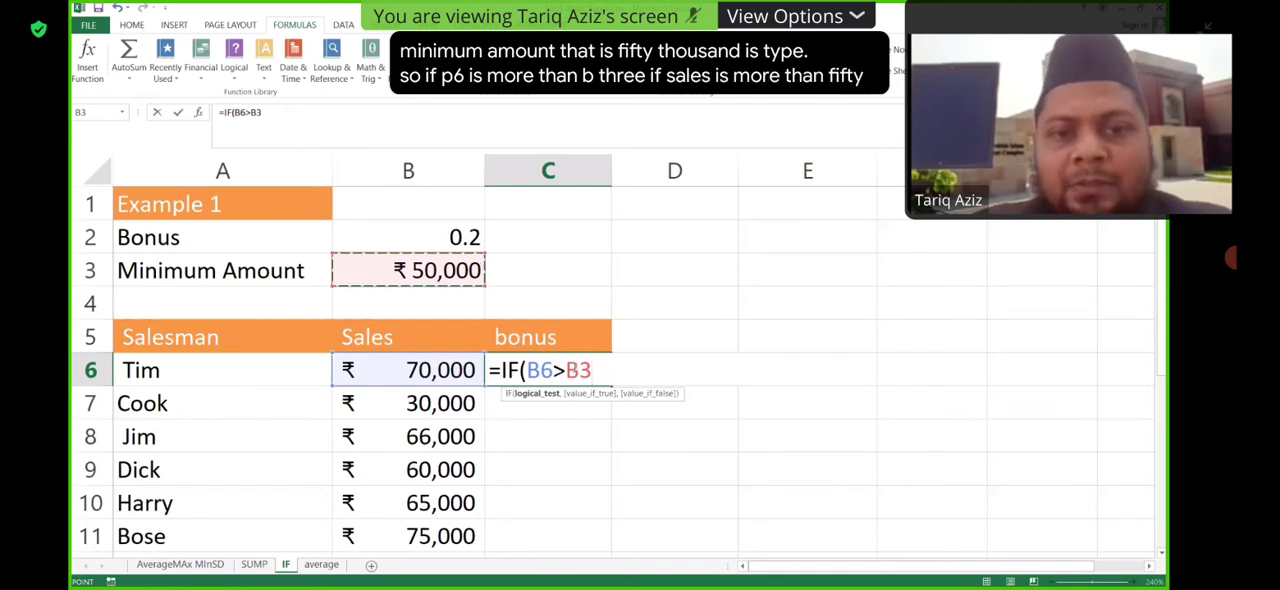
- Make the minimum amount reference in the logical test absolute, as $B$3
left_click(579, 370)
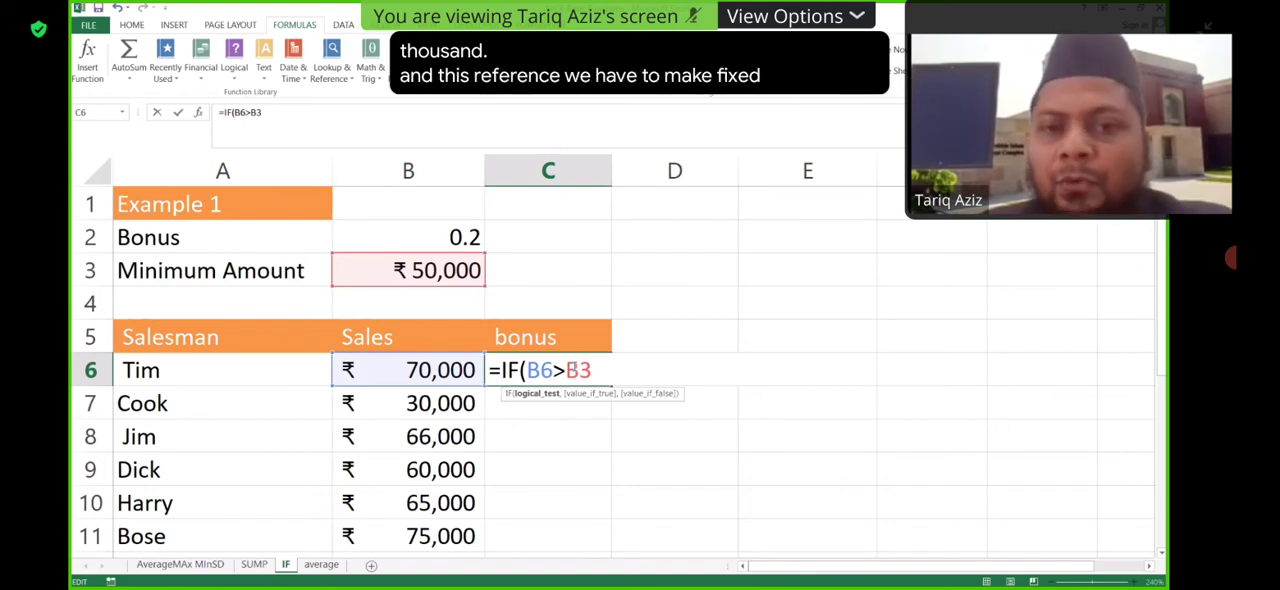
key("F4")
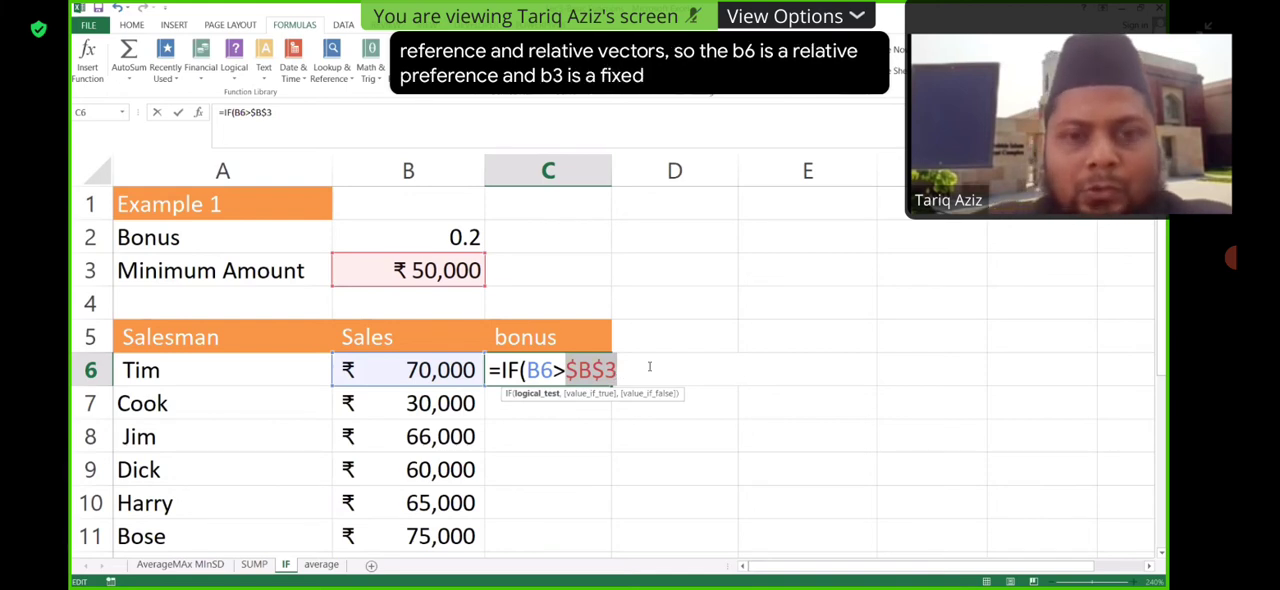
key("BackSpace")
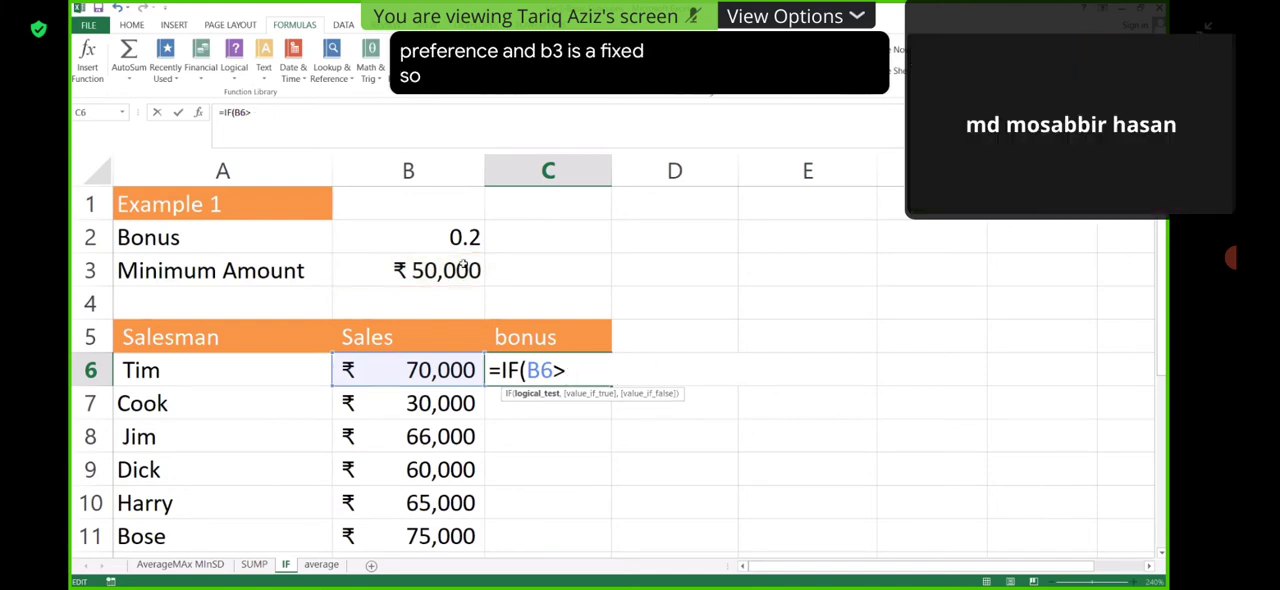
left_click(457, 270)
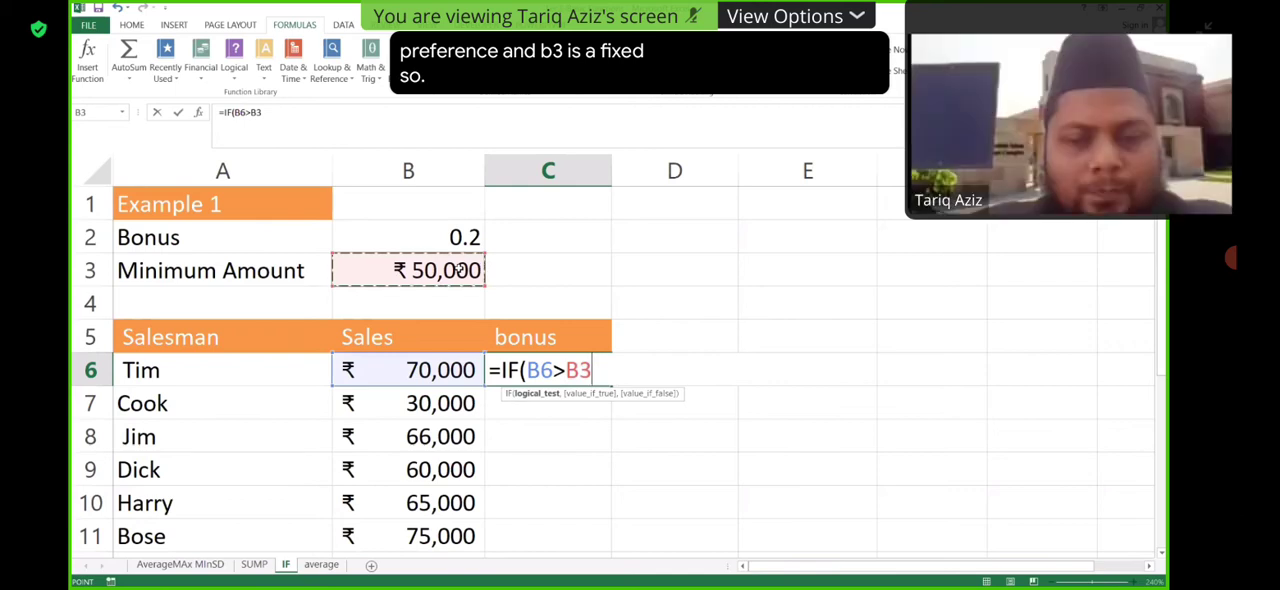
key("F4")
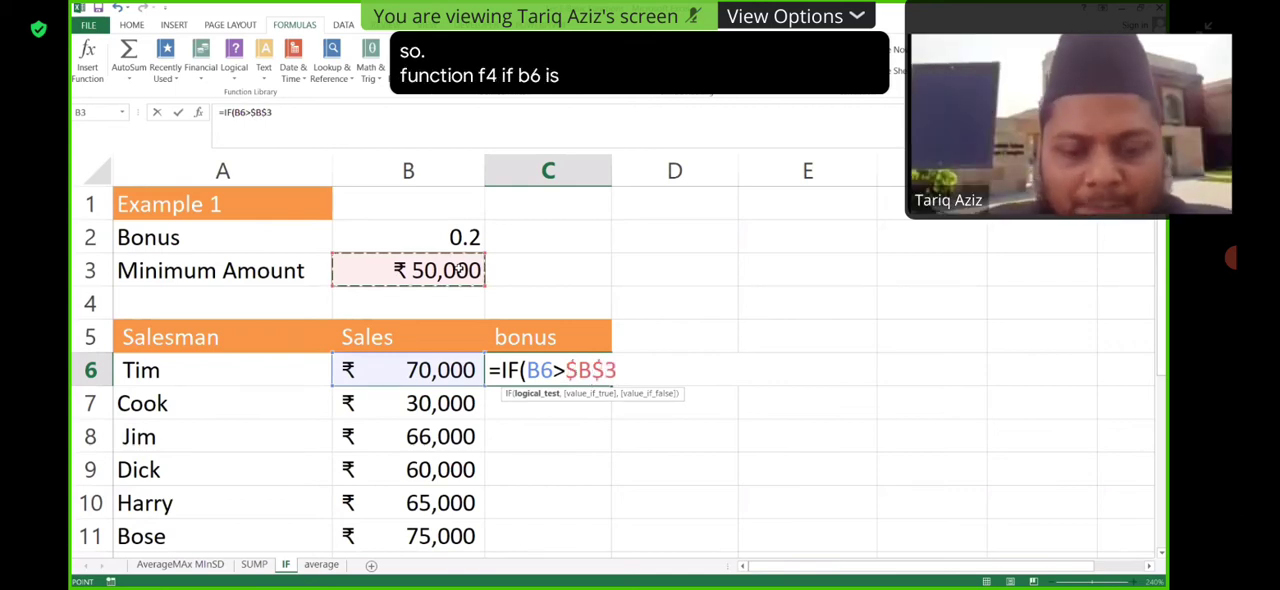
- Set the value if true to (B6-$B$3)*B2, the sales above the minimum amount multiplied by the bonus rate
type(",")
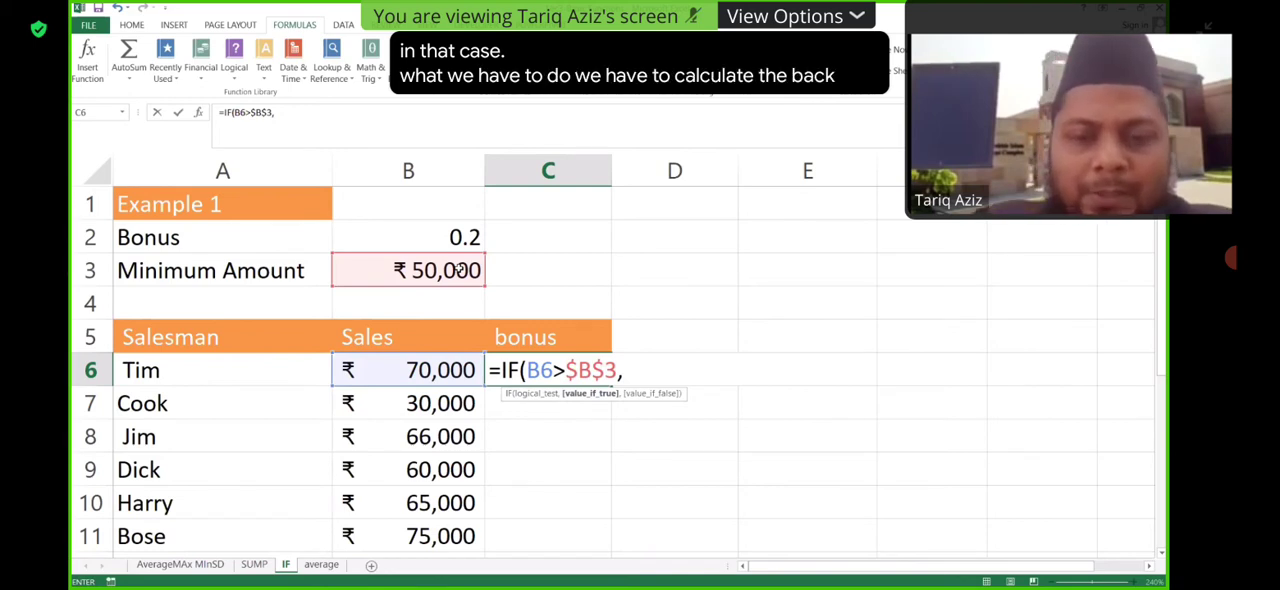
type("(")
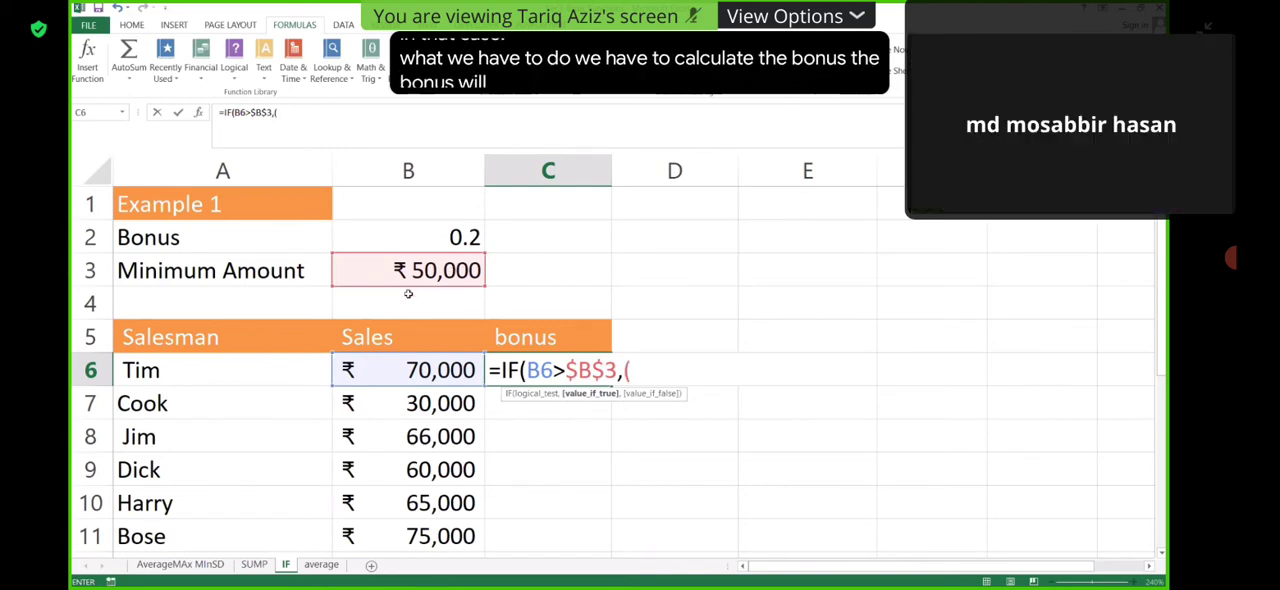
left_click(440, 372)
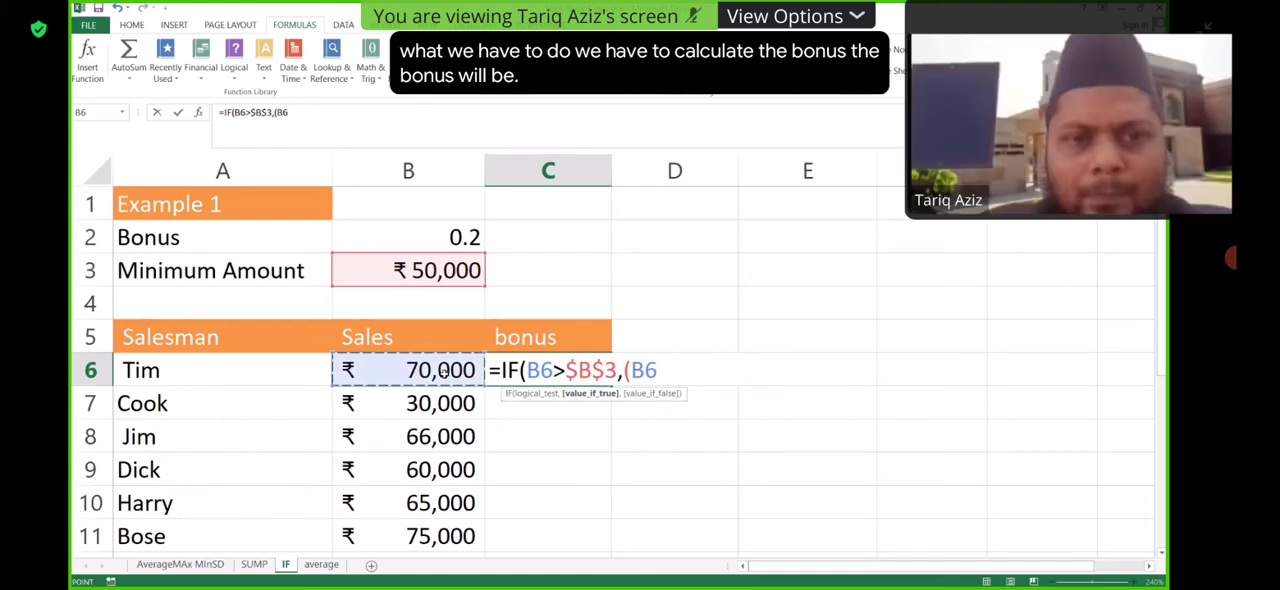
type("-")
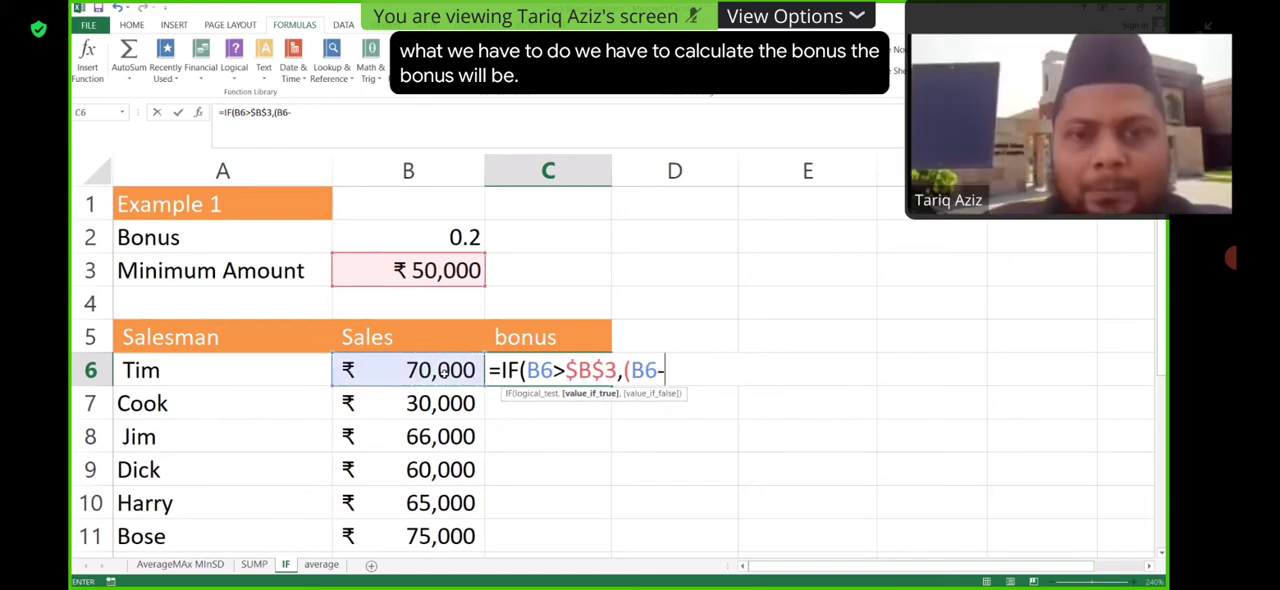
left_click(445, 270)
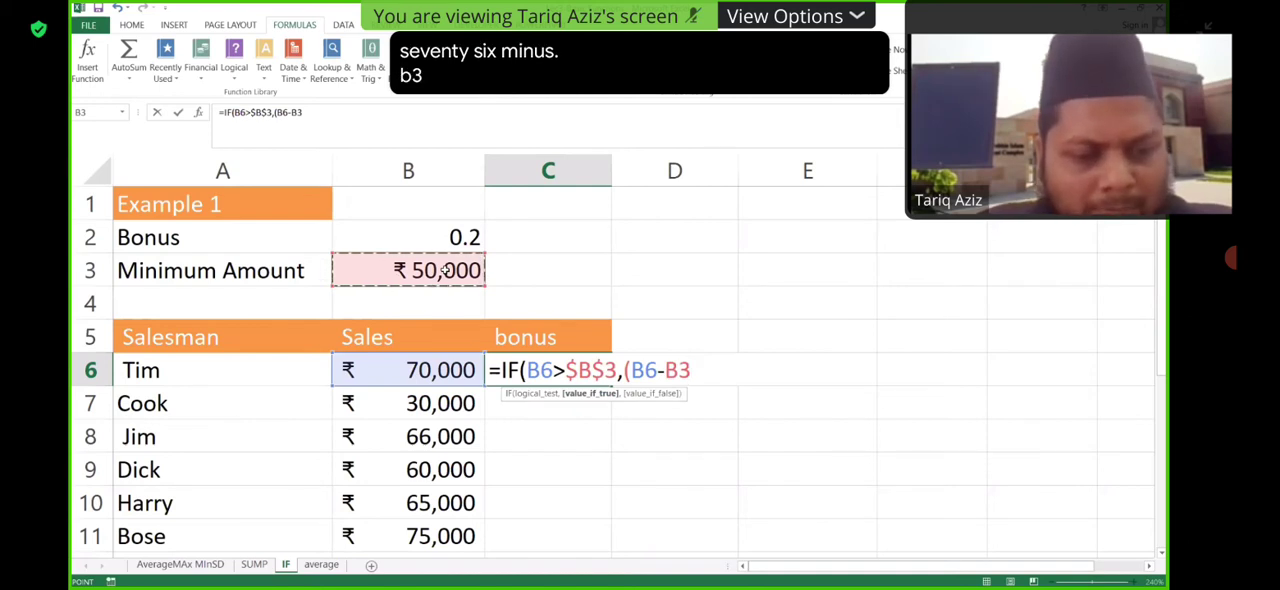
key("F4")
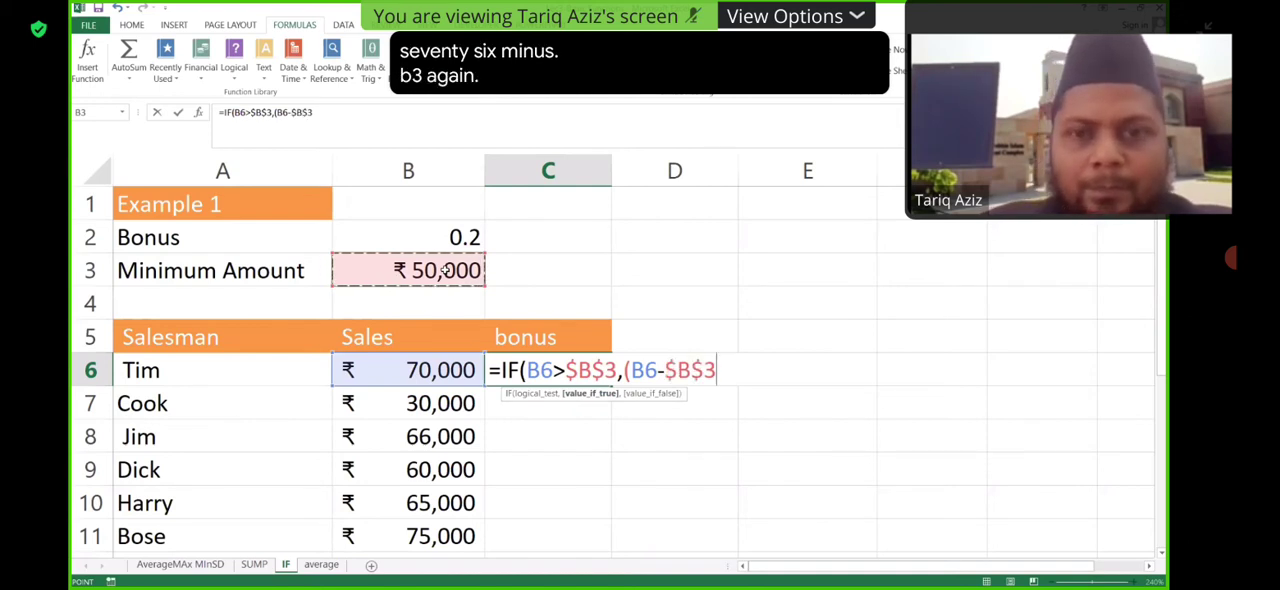
type(")")
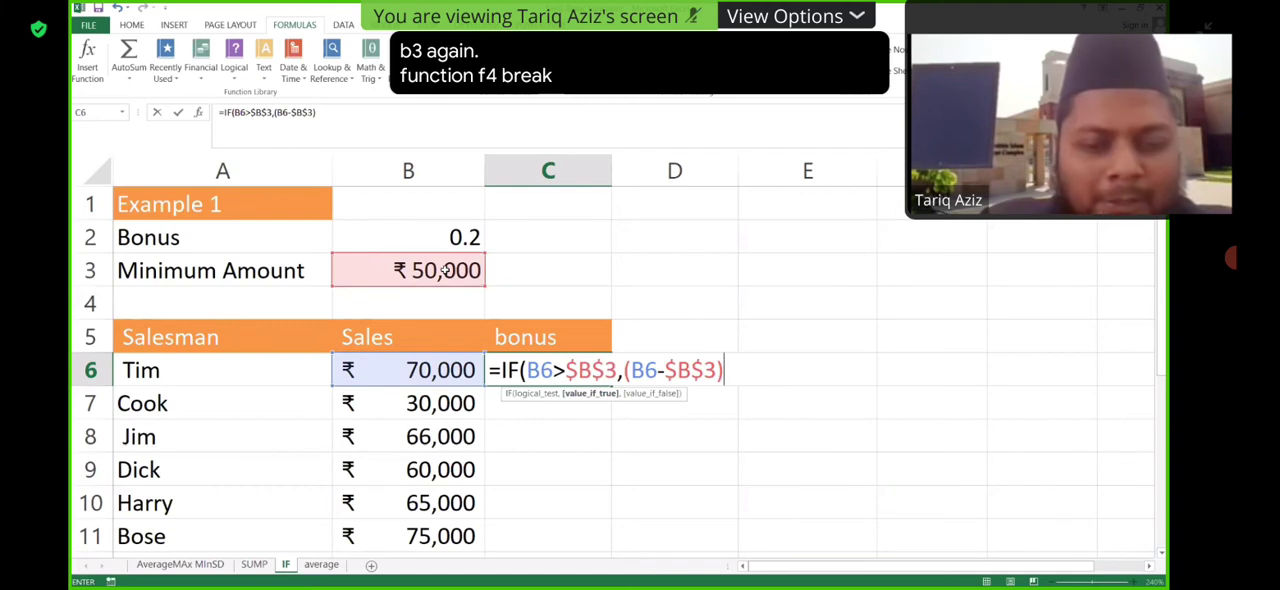
type("*")
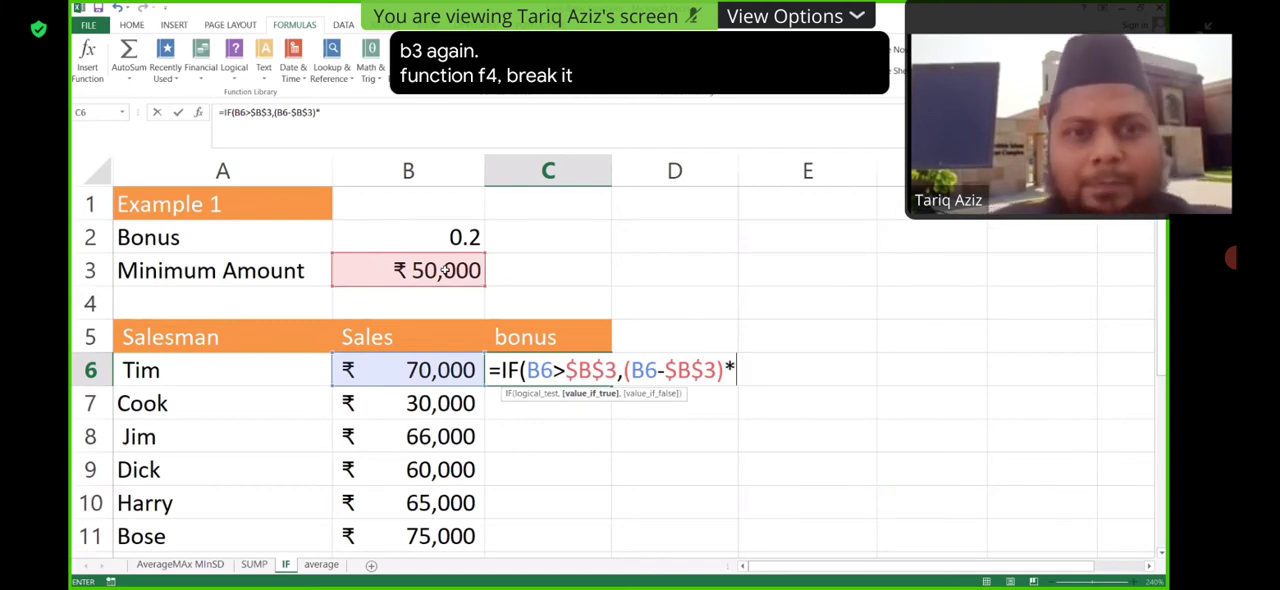
left_click(458, 237)
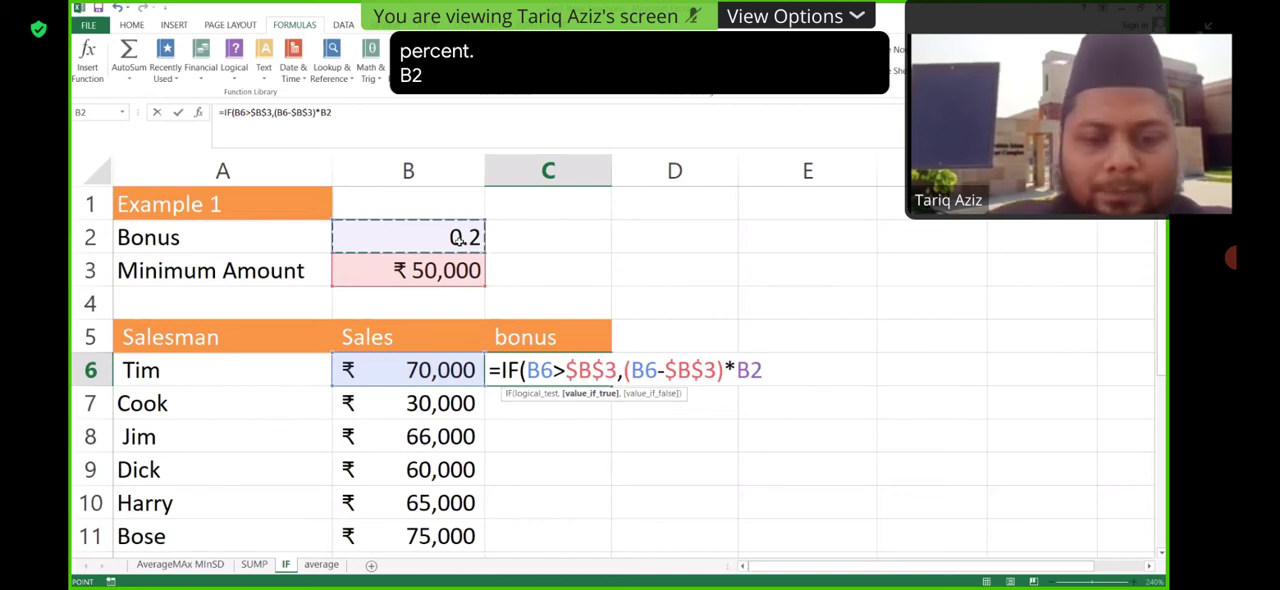
- Set the value if false to 0, close the IF formula and enter it in C6
type(")")
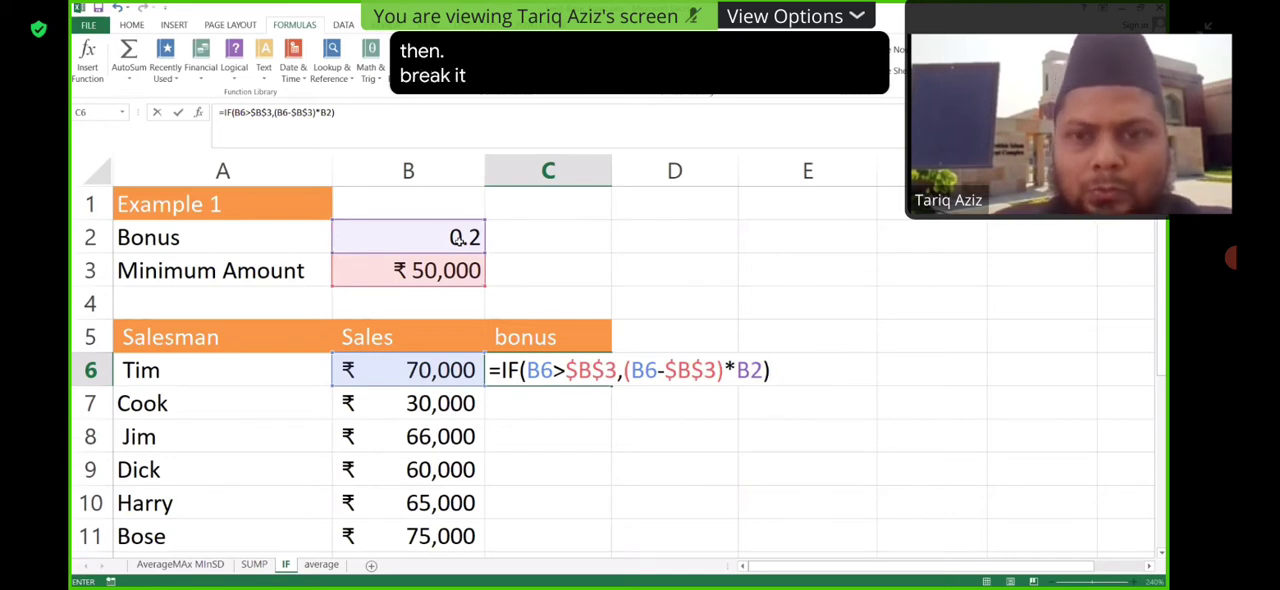
type(",")
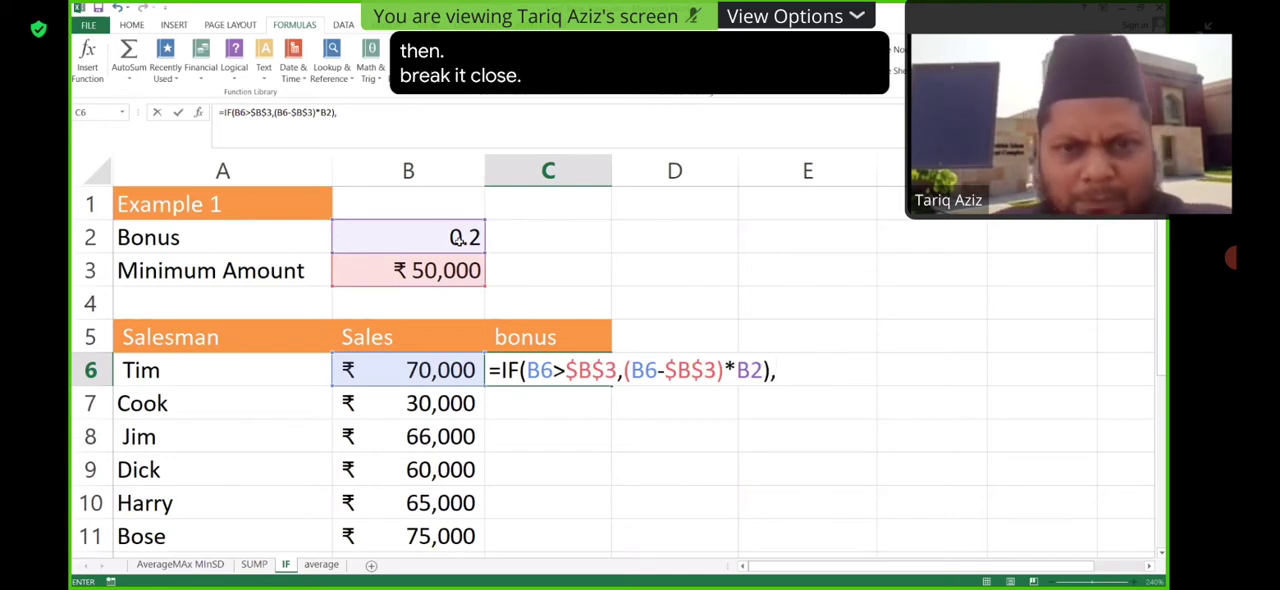
key("BackSpace")
key("BackSpace")
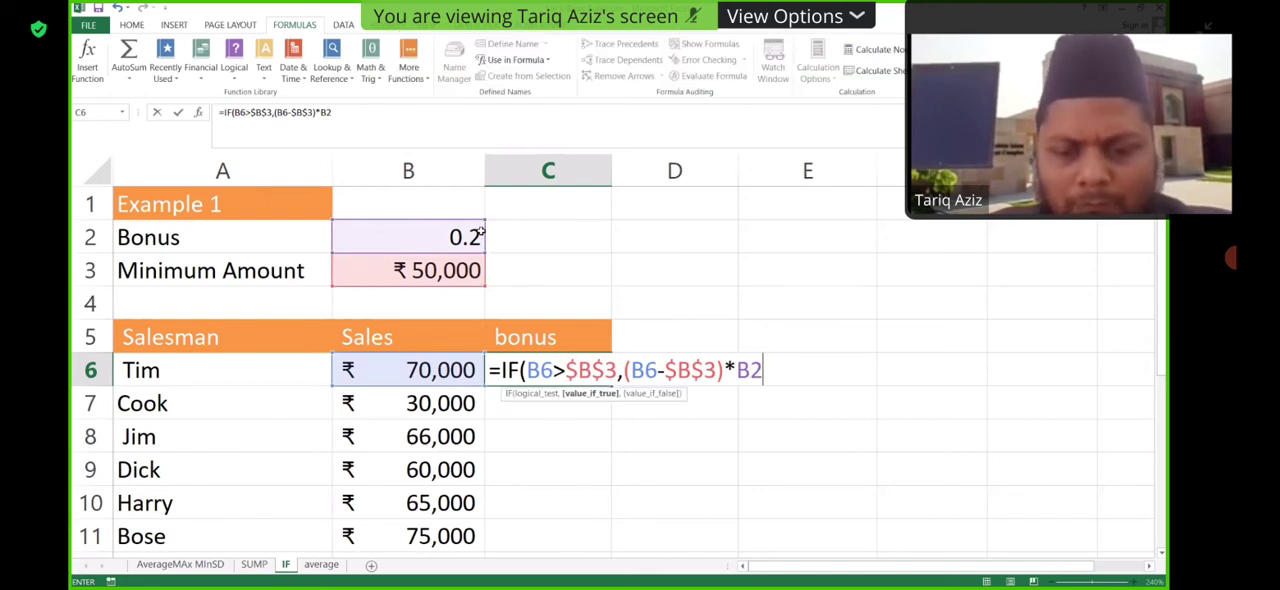
type(",0")
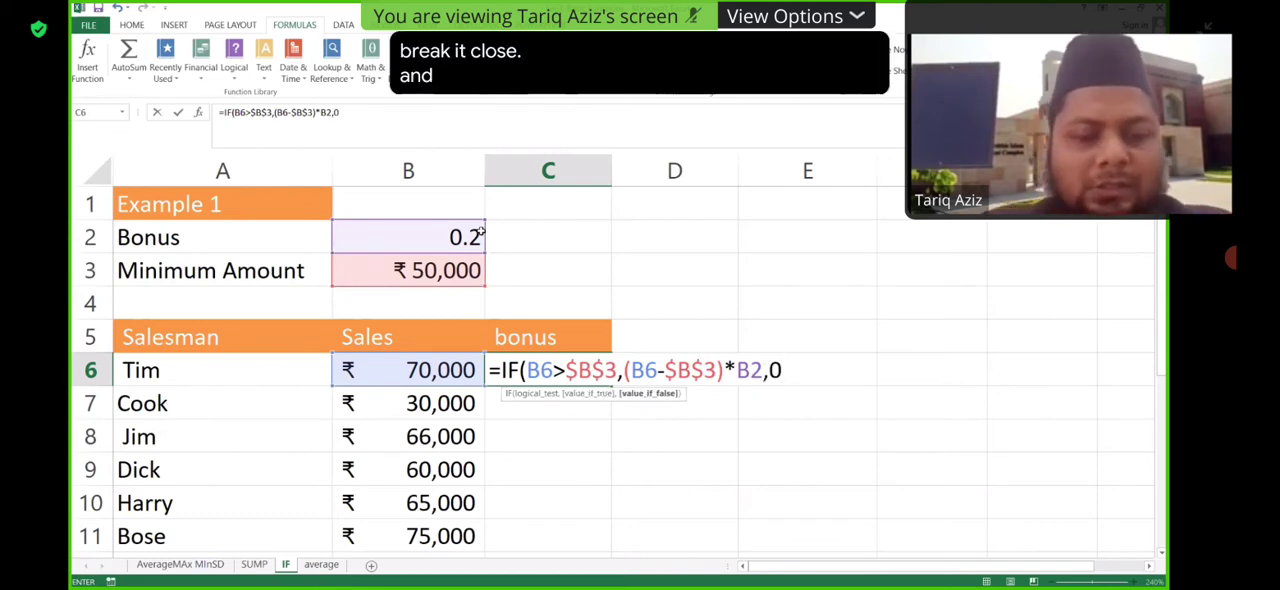
type(")")
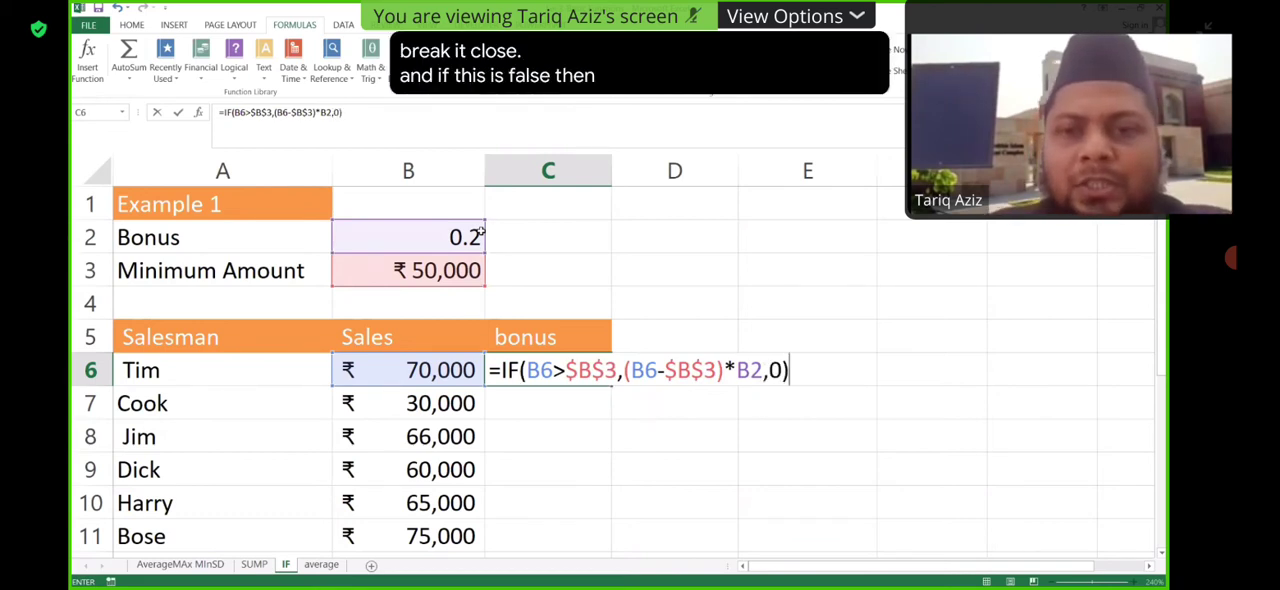
key("Return")
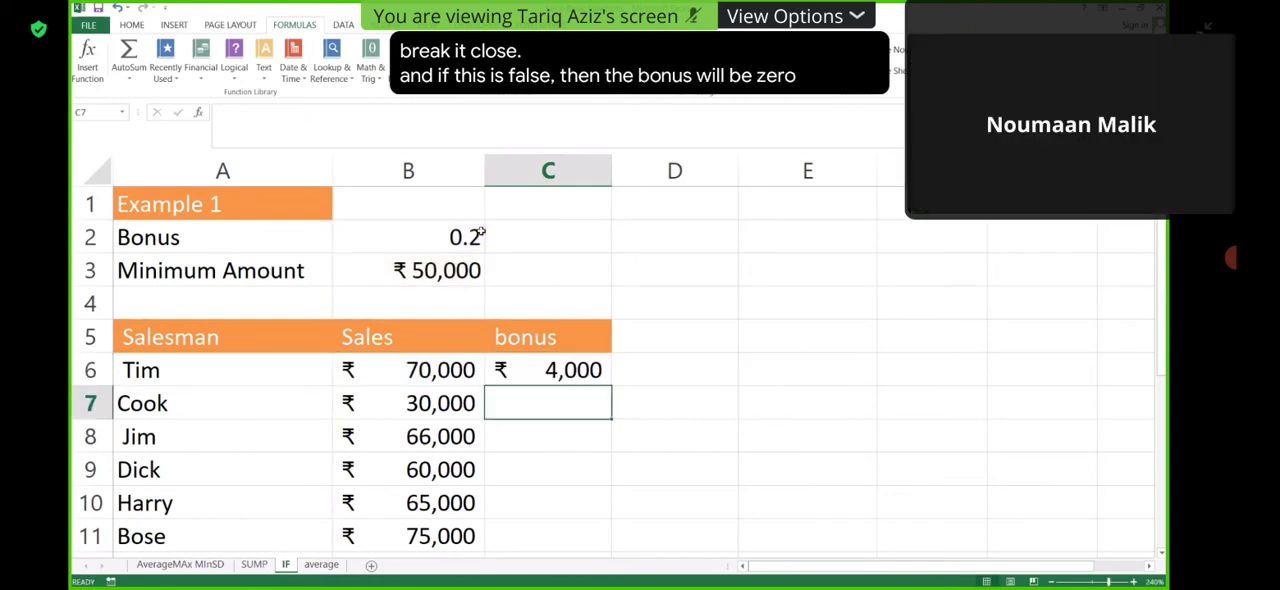
- Review the cell references in the C6 bonus formula and the minimum amount cell B3
left_click(606, 178)
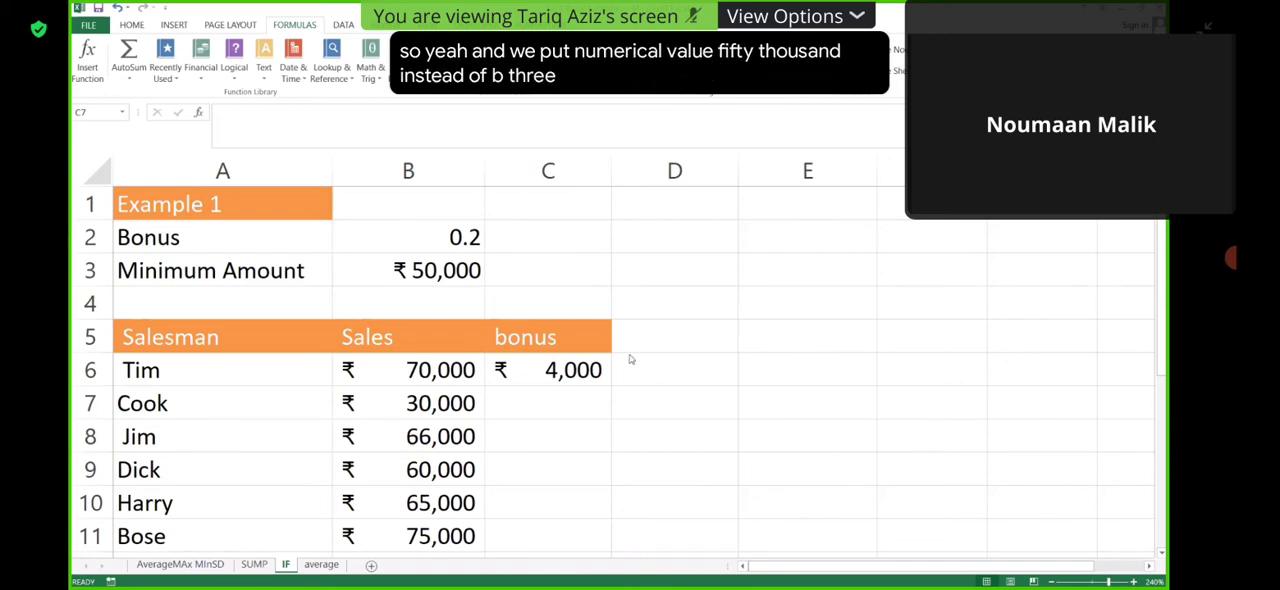
left_click(596, 369)
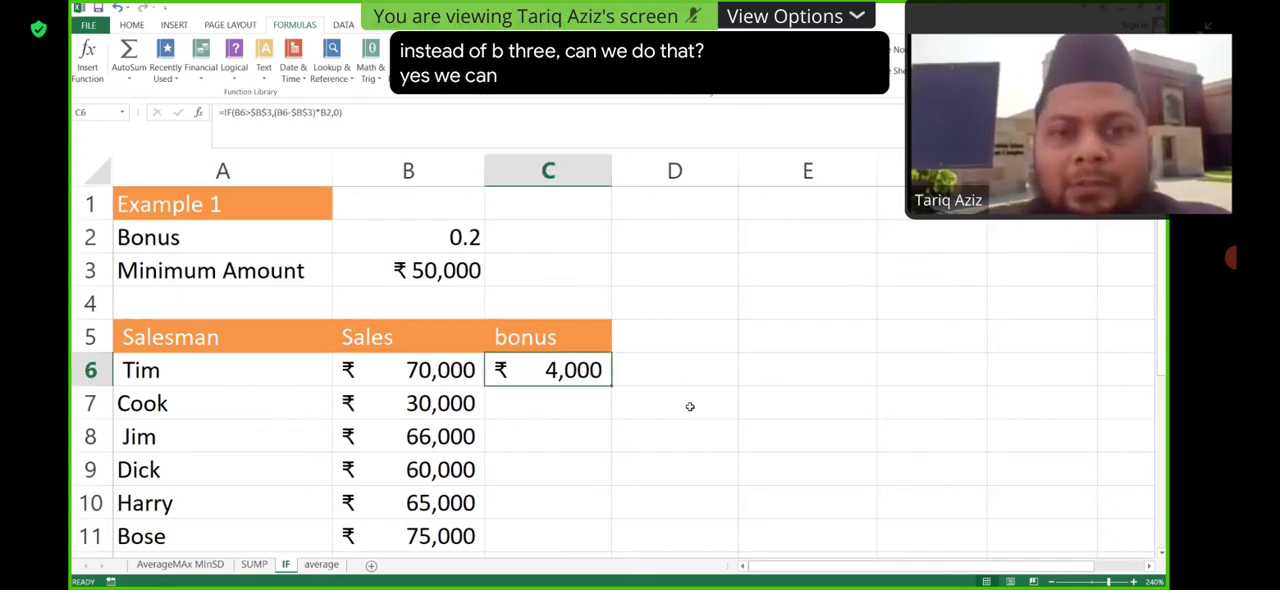
double_click(600, 370)
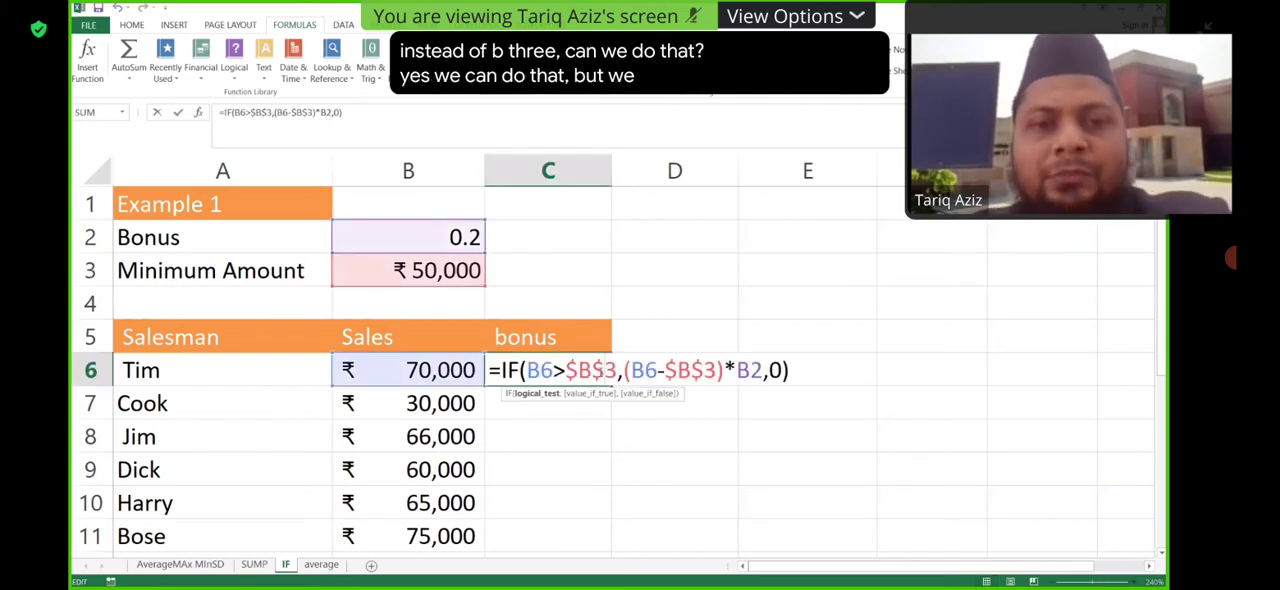
key("Return")
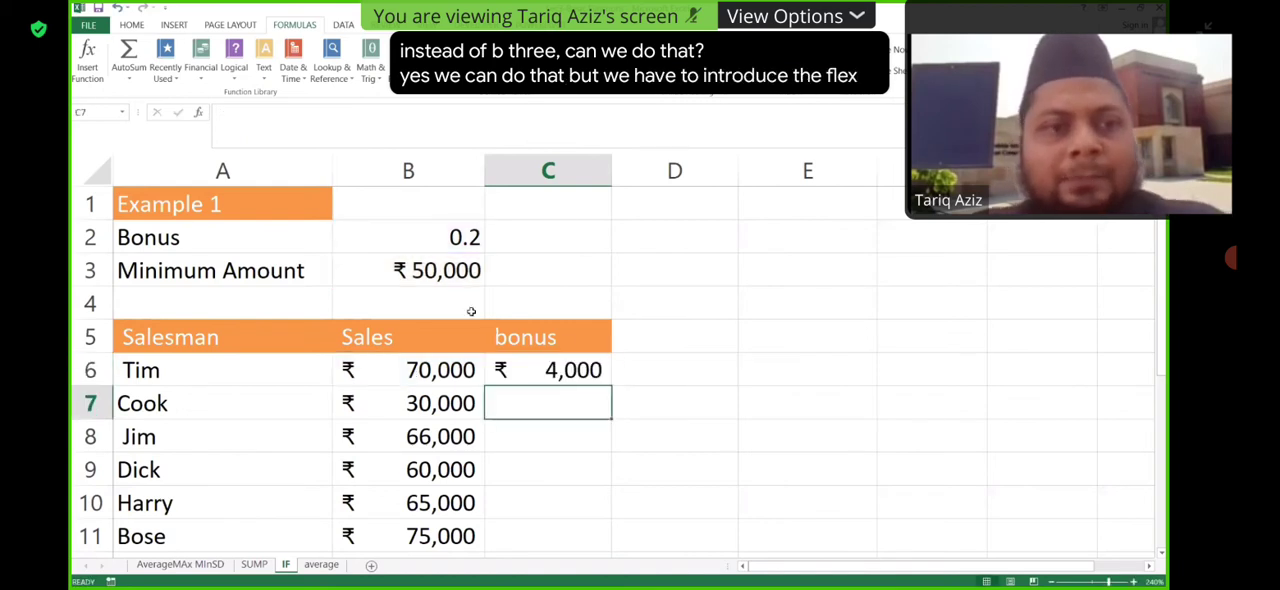
left_click(456, 263)
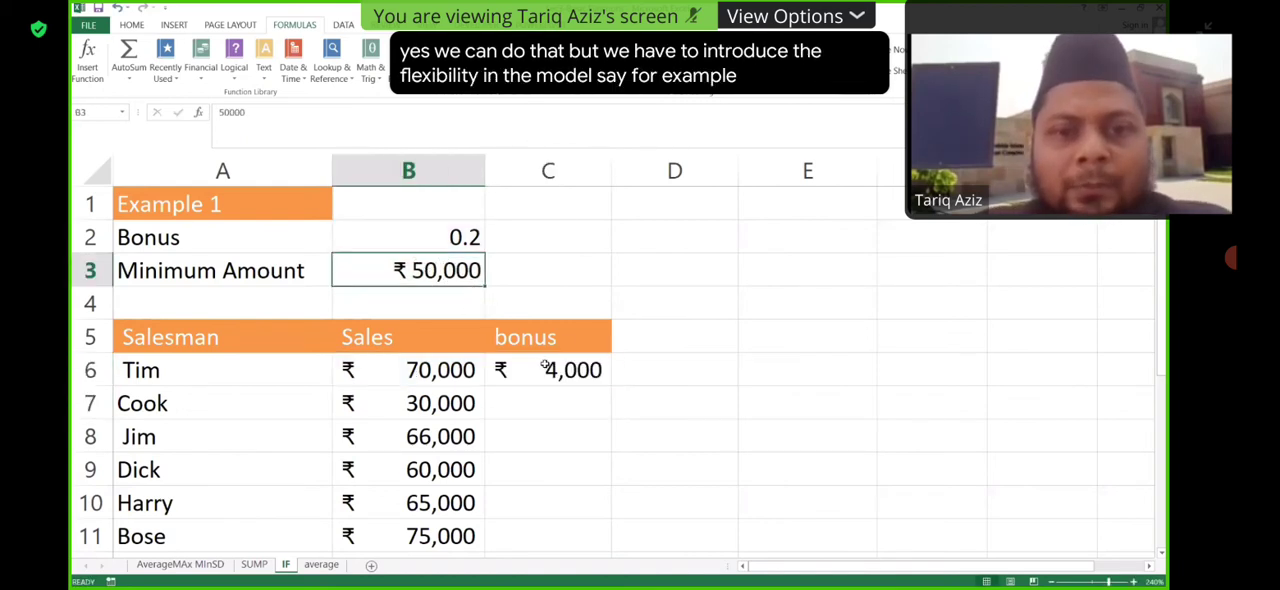
- Fill the C6 bonus formula down to C11 and set the minimum amount in B3 to 40000
left_click(610, 384)
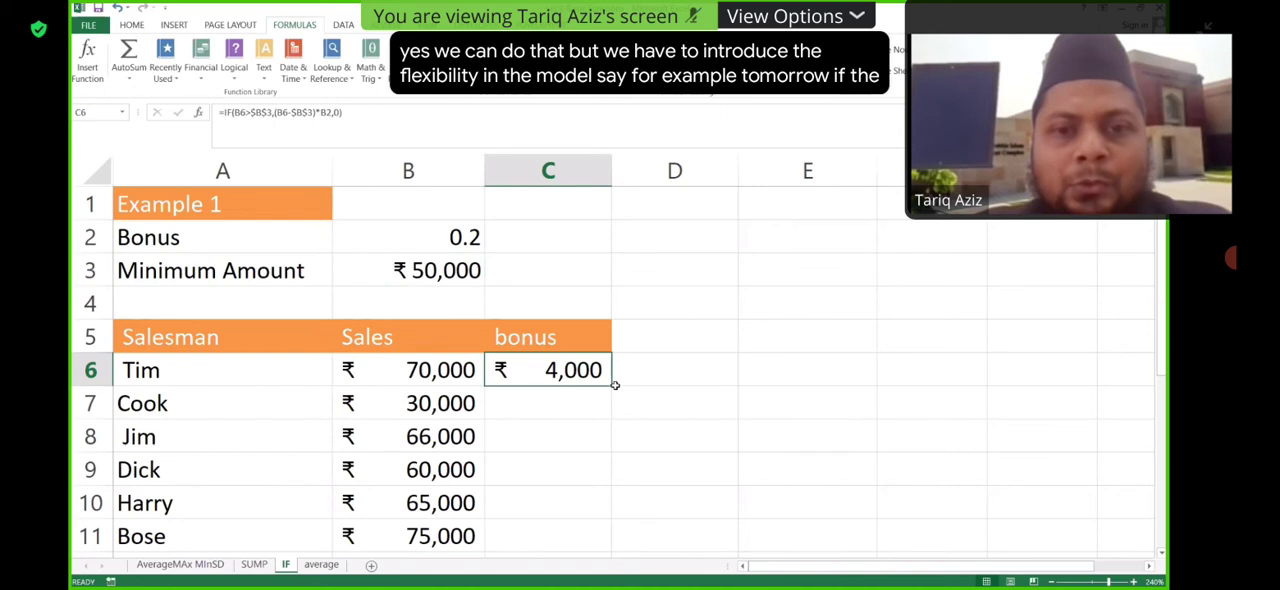
double_click(615, 385)
double_click(431, 270)
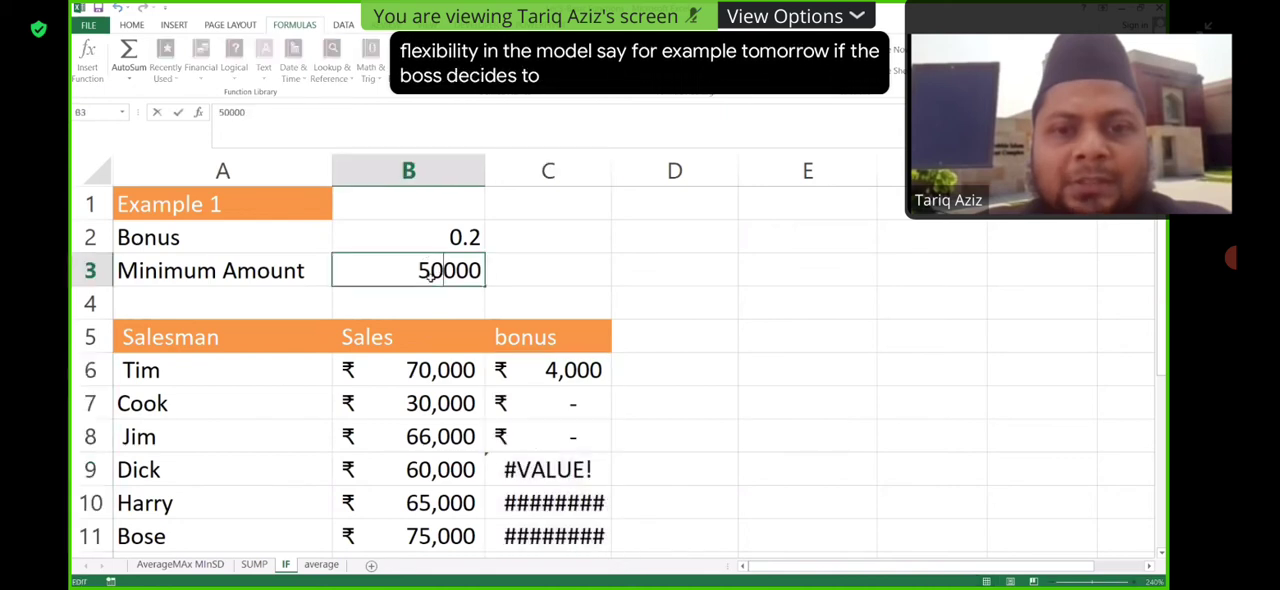
key("BackSpace")
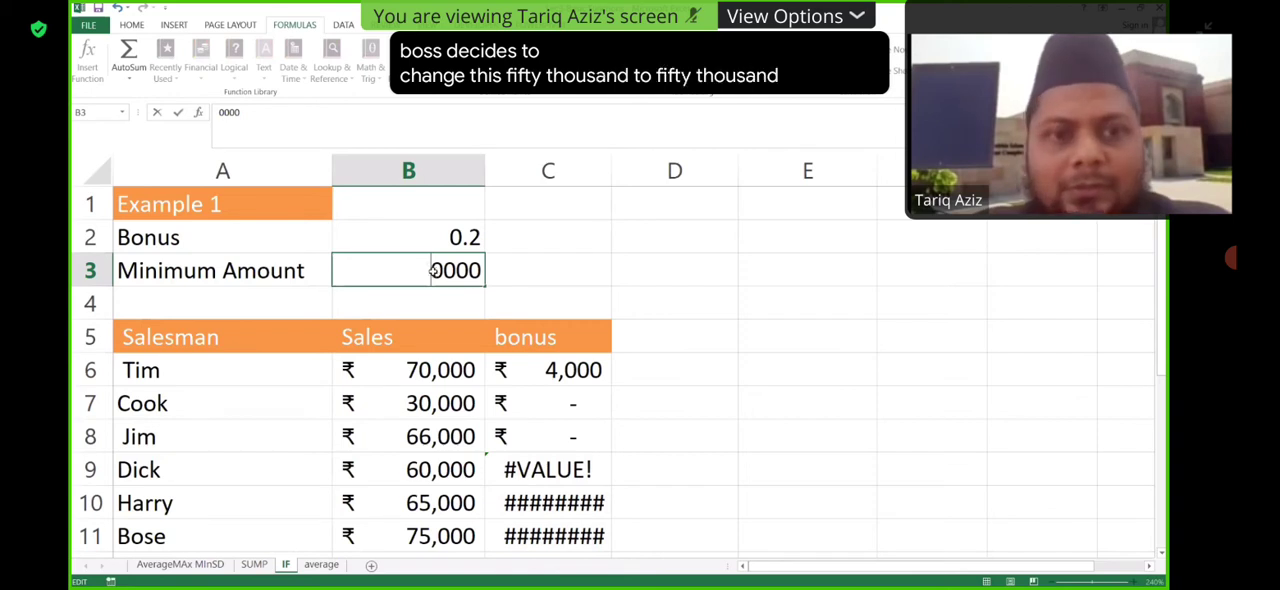
type("4")
key("Return")
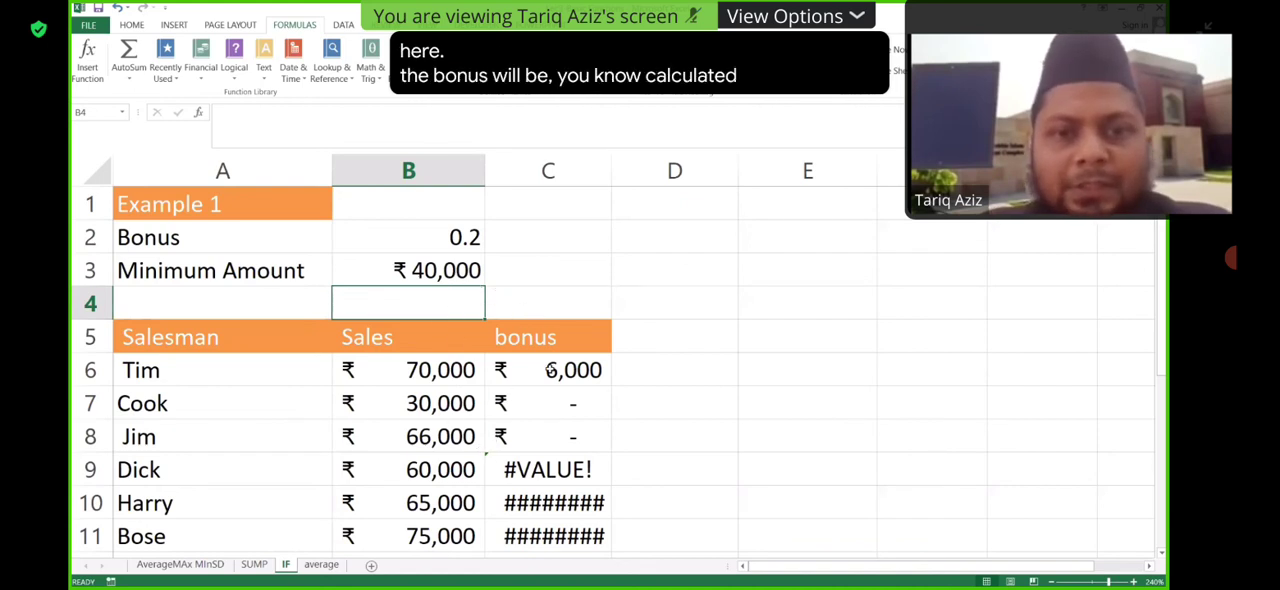
- Review the IF formula in C6 and fill it down the bonus column again, through C11
double_click(550, 369)
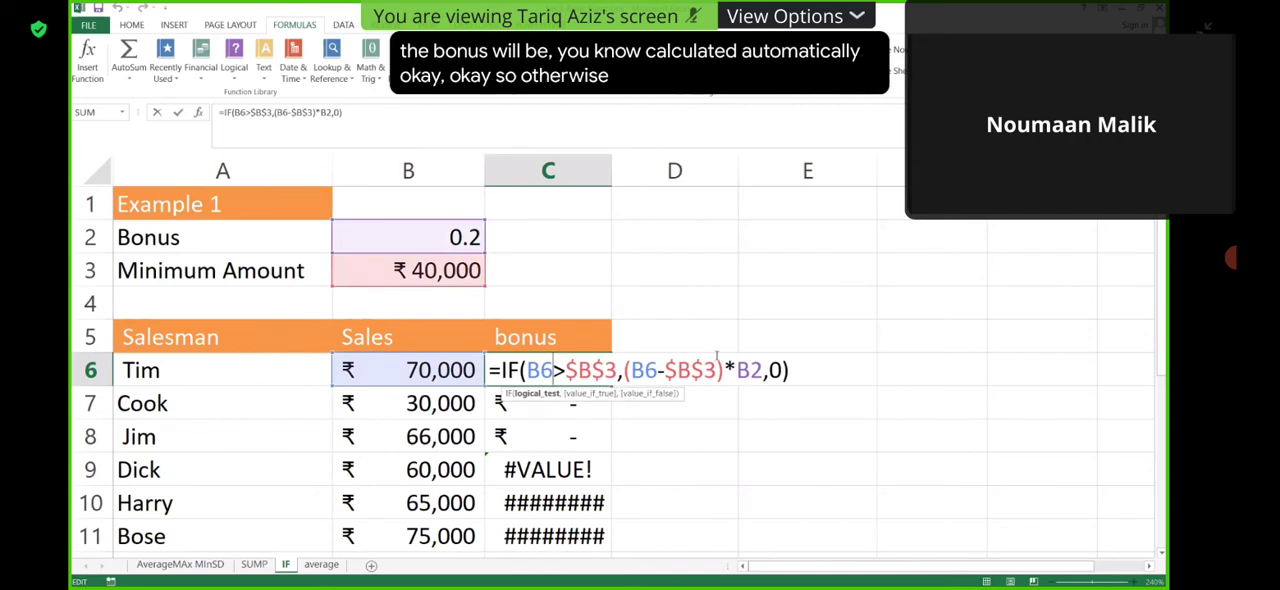
key("Return")
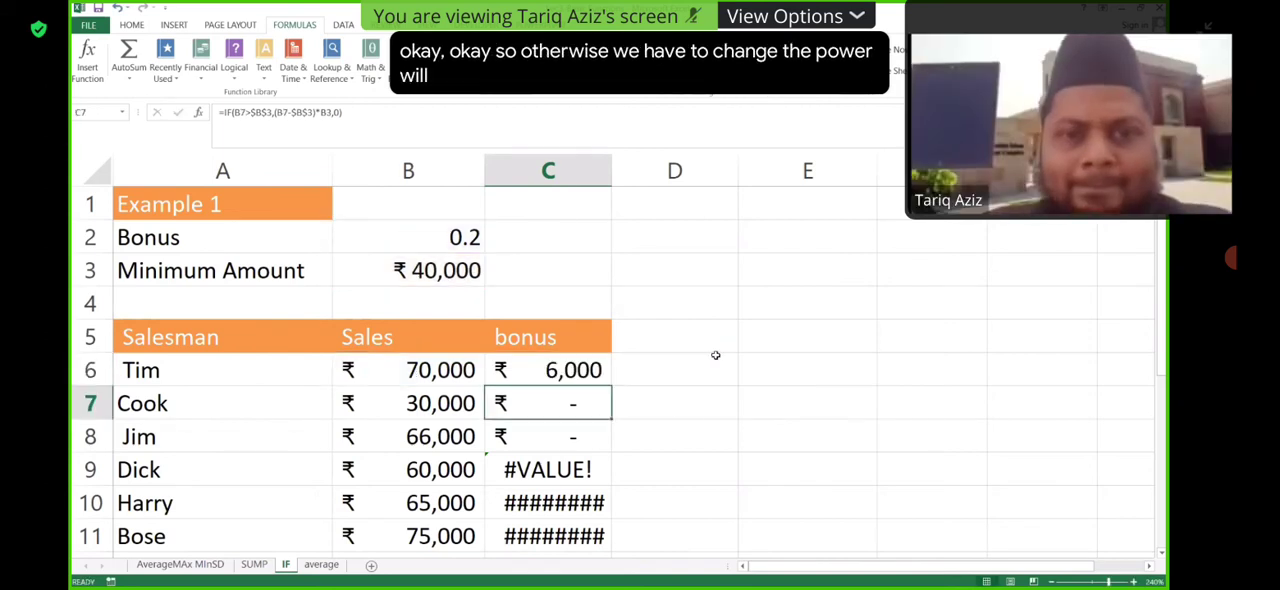
double_click(588, 370)
key("ctrl+Return")
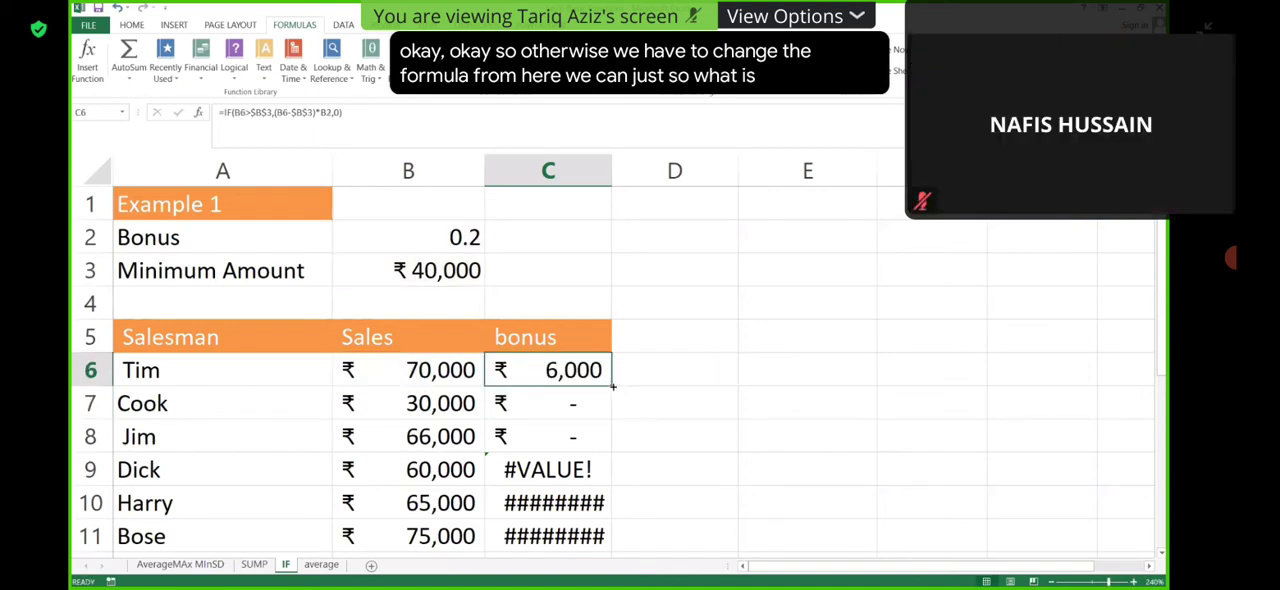
key("ctrl+shift+Down")
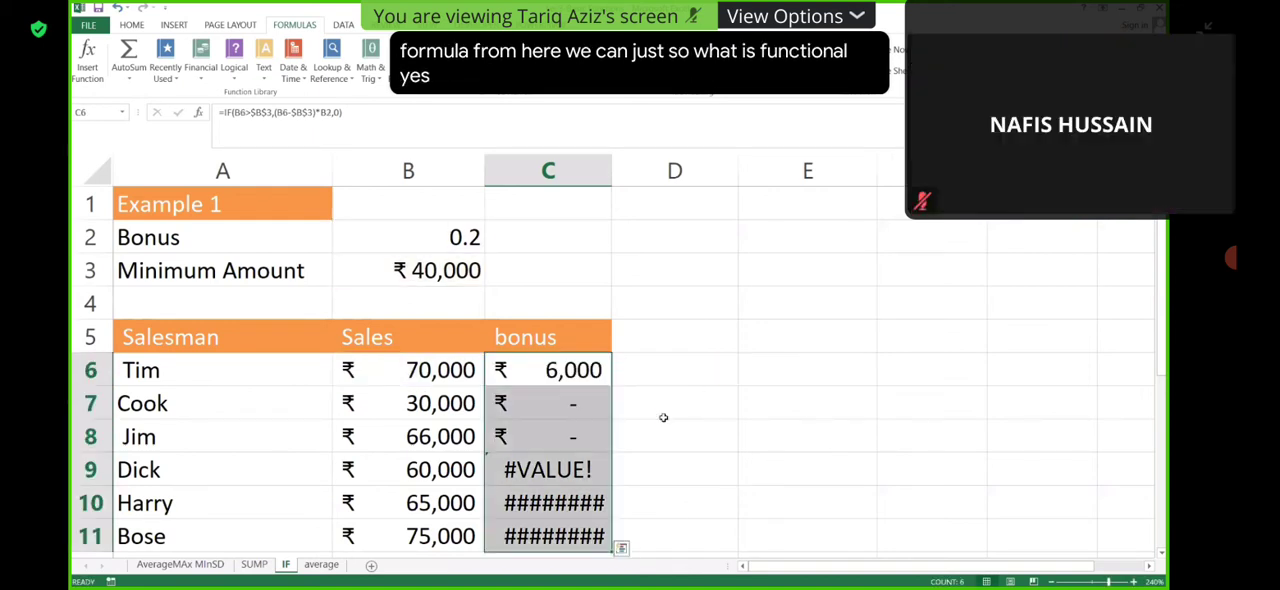
key("ctrl+shift+Up")
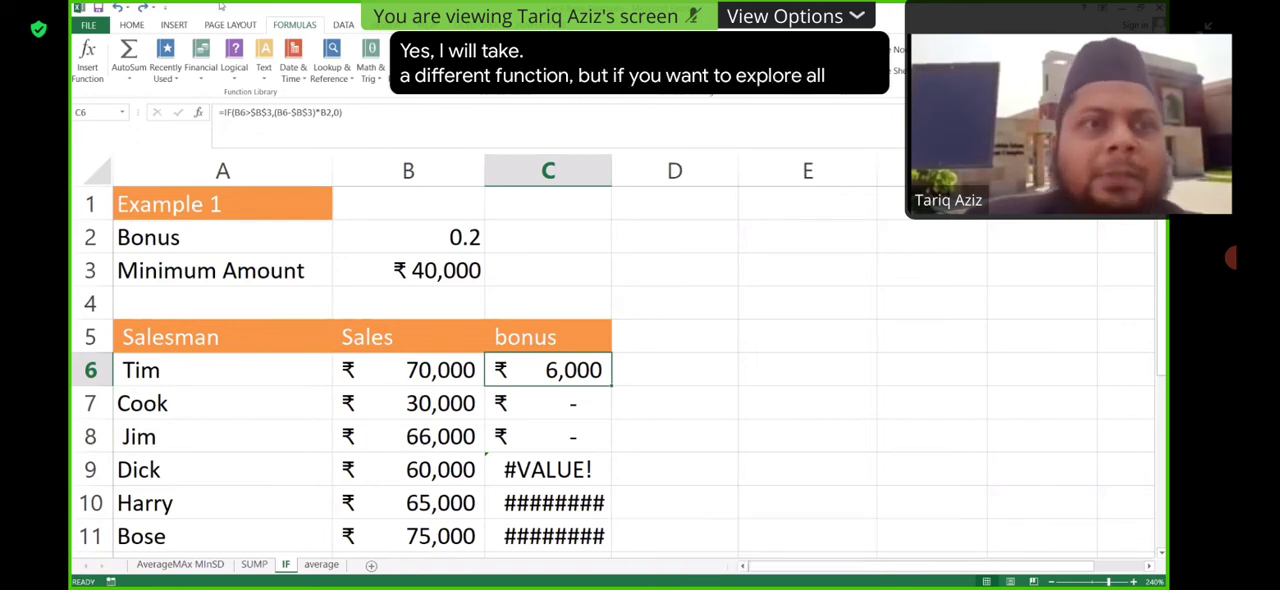
- Look over the data commands and the function library's categories, including the additional function groups
left_click(345, 24)
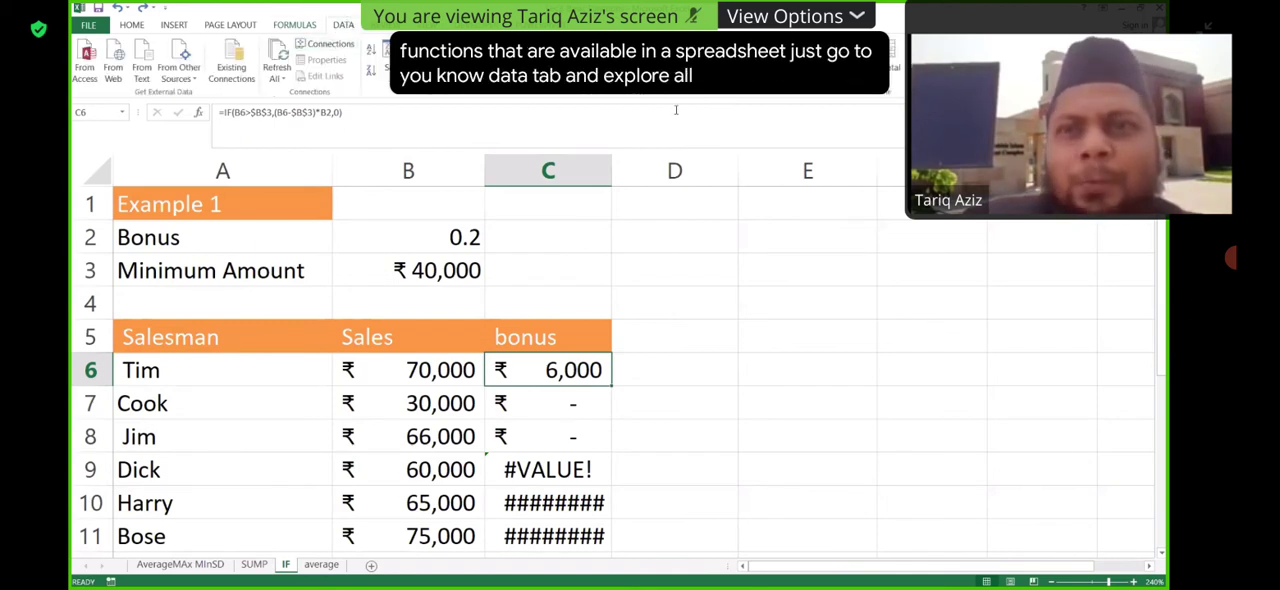
left_click(295, 24)
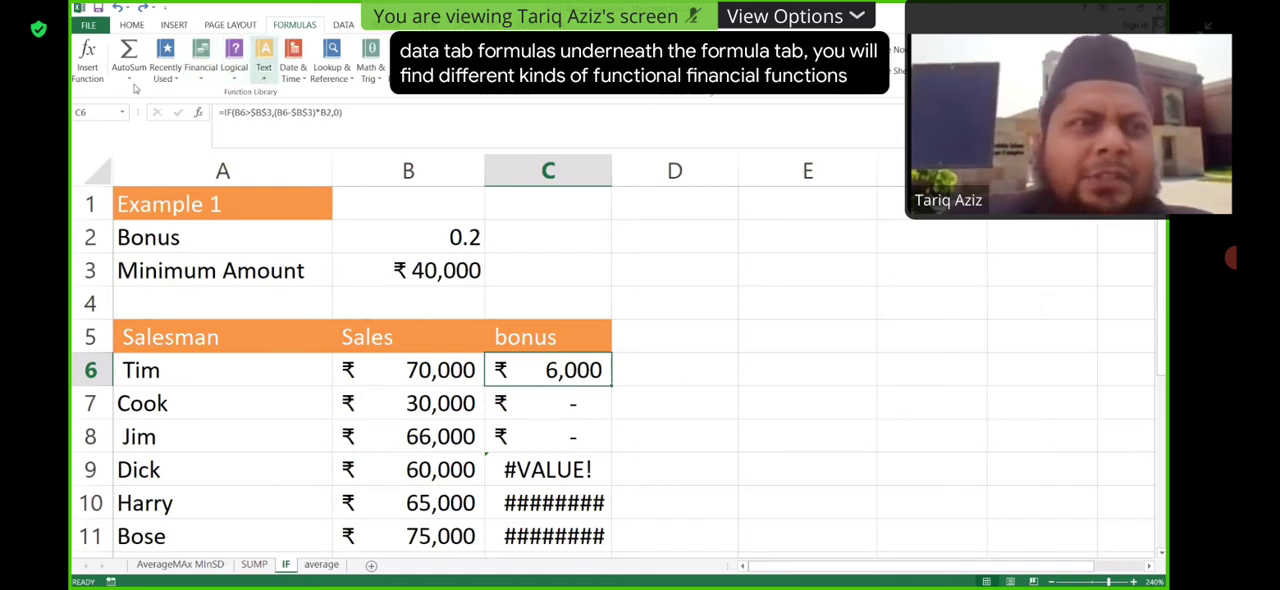
left_click(381, 86)
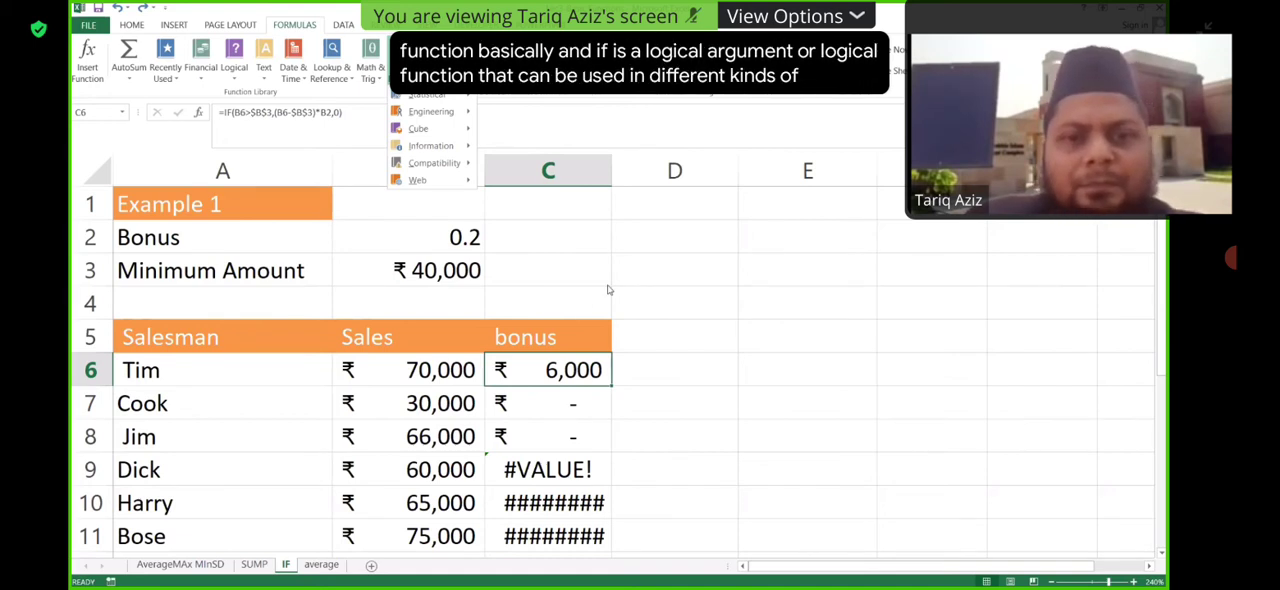
- Clear the copied bonus formulas from cells C9 to C11
left_click(564, 470)
left_click_drag(560, 537, 560, 537)
key("Delete")
left_click(636, 462)
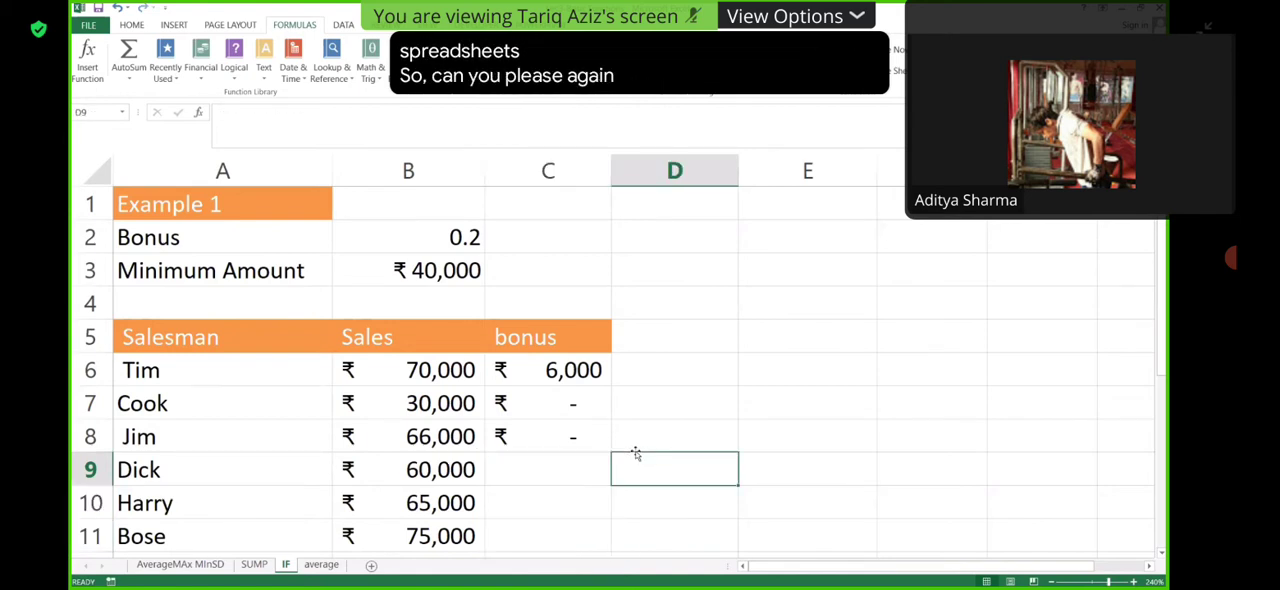
- Demonstrate copying the C6 bonus formula down the column, first to C8 and then through C11
left_click(583, 374)
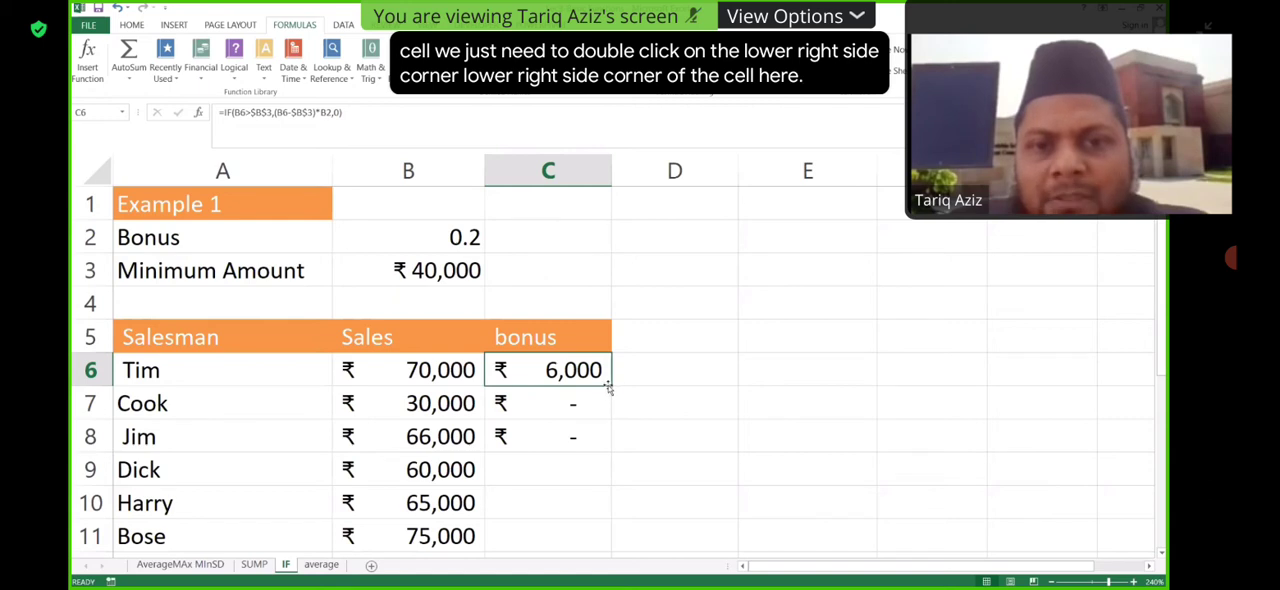
double_click(611, 384)
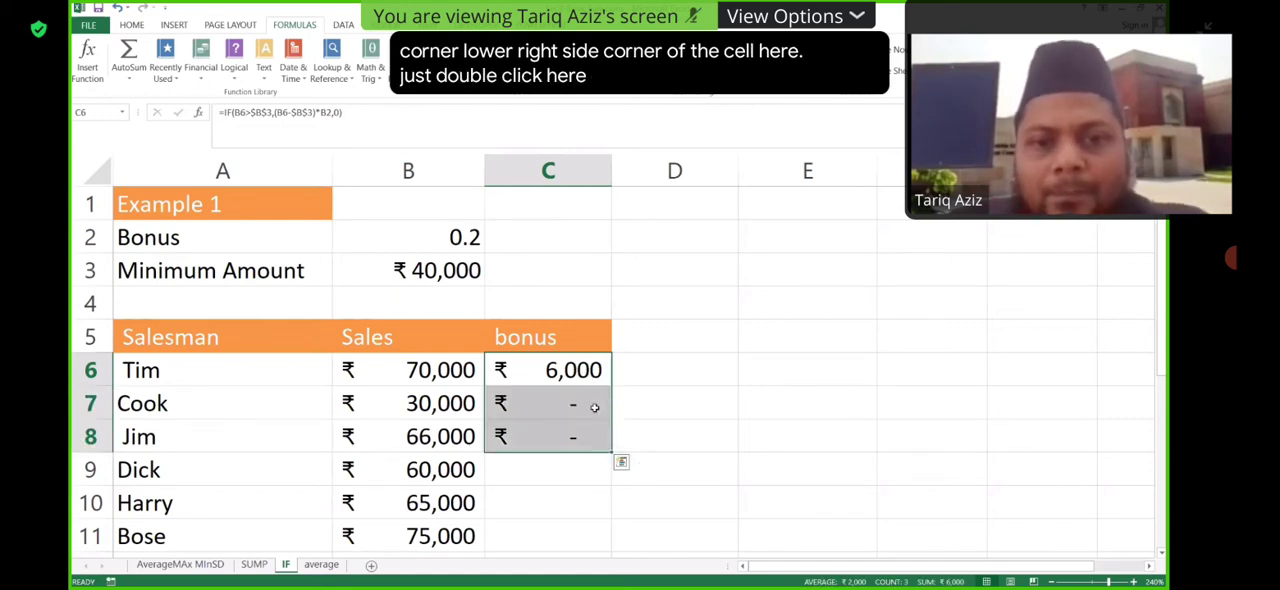
left_click_drag(585, 403, 583, 444)
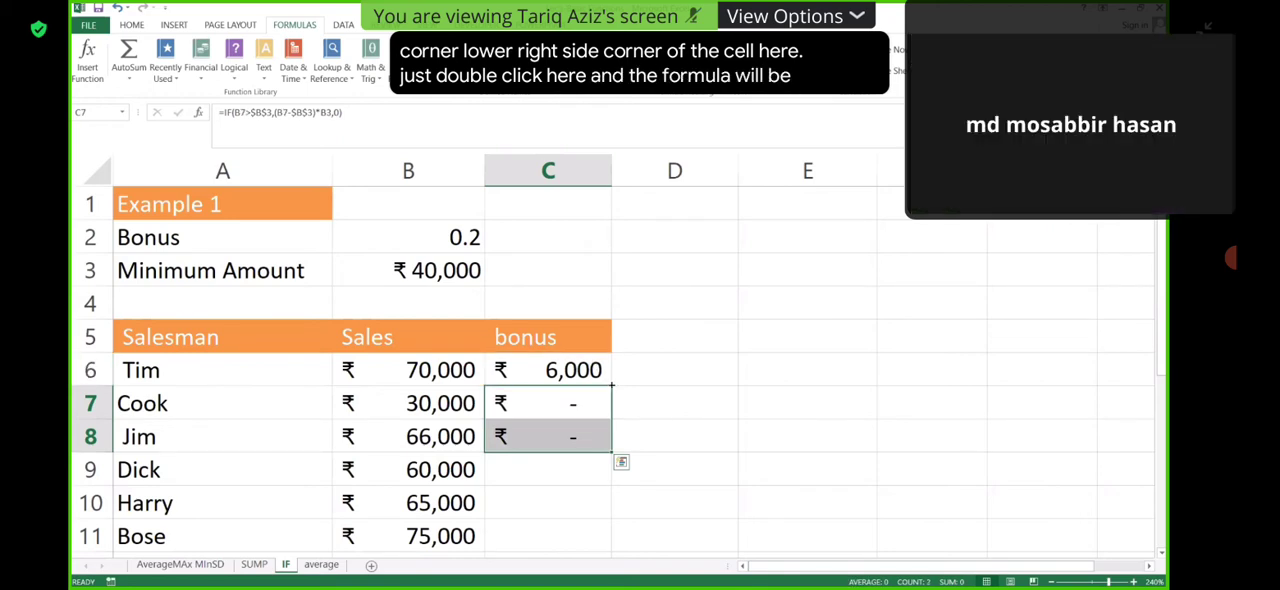
double_click(611, 386)
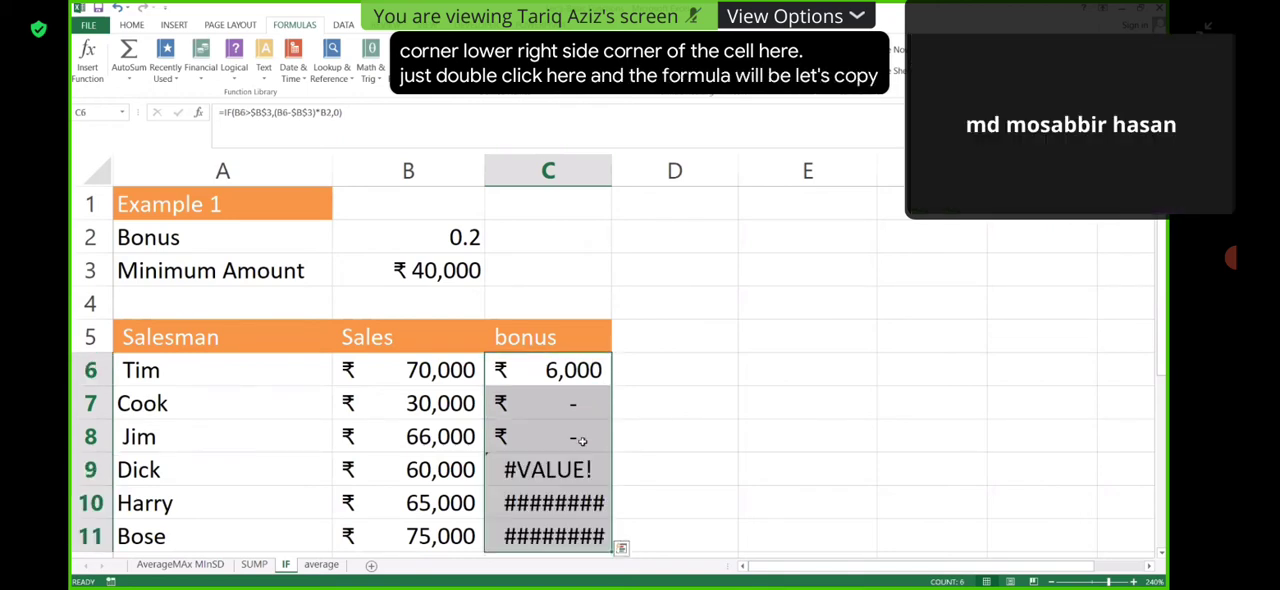
left_click(807, 436)
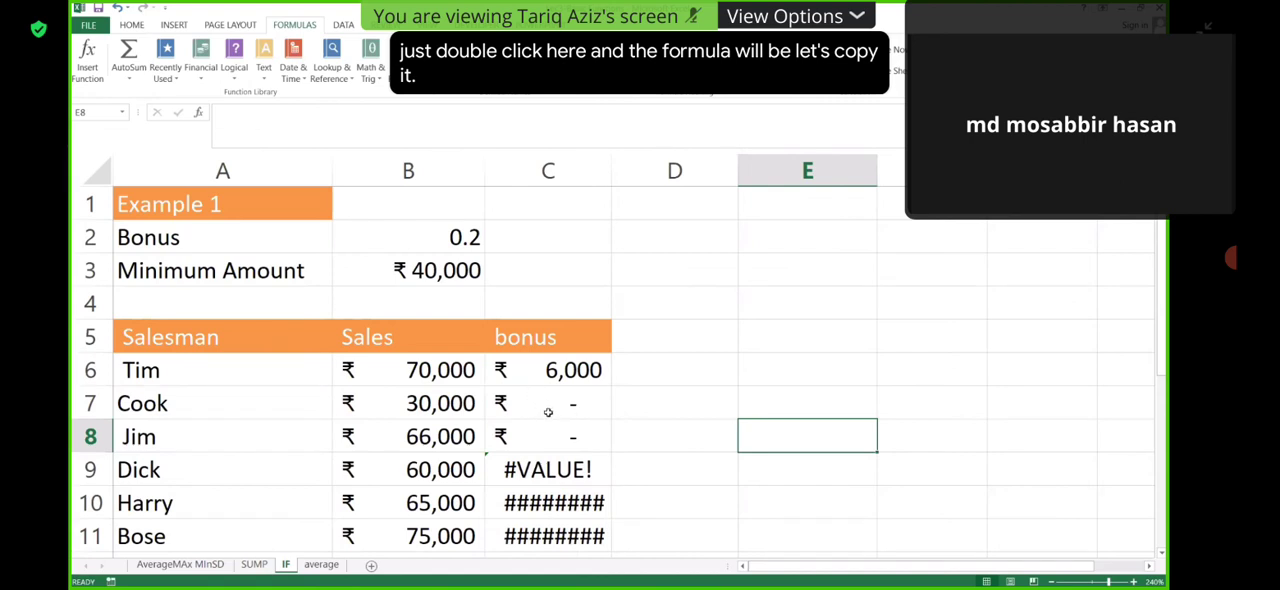
- Set the minimum amount in B3 to 50000
double_click(431, 270)
key("BackSpace")
type("5")
key("Return")
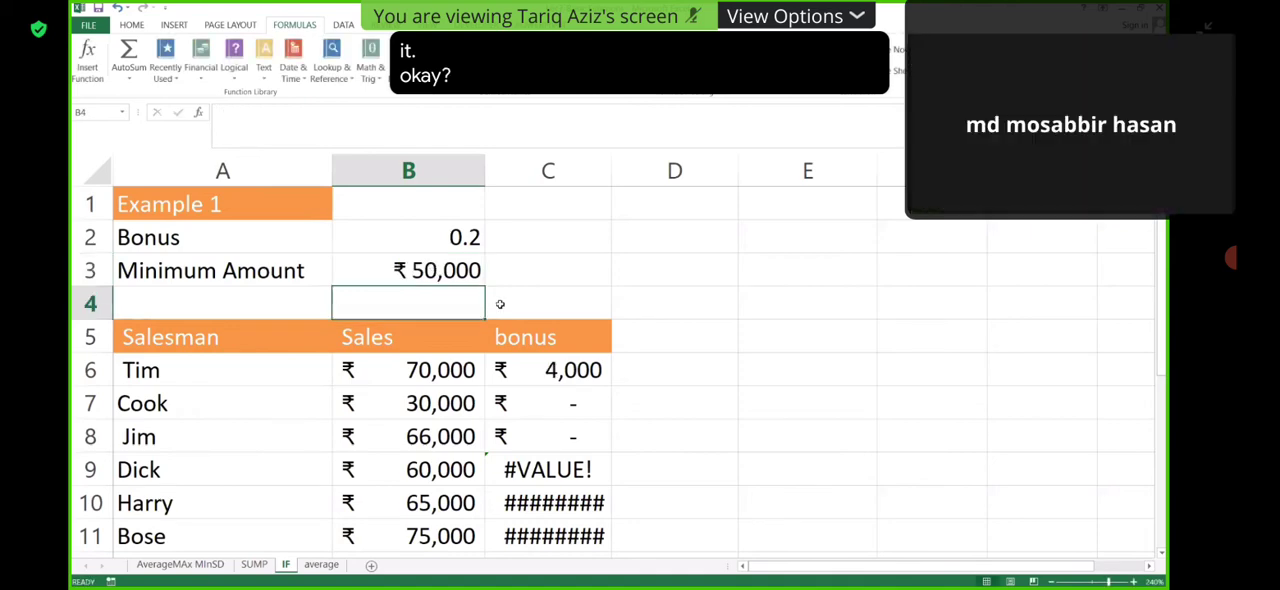
- Autofill the bonus formula from C6 down the remaining salesmen's rows
left_click(573, 378)
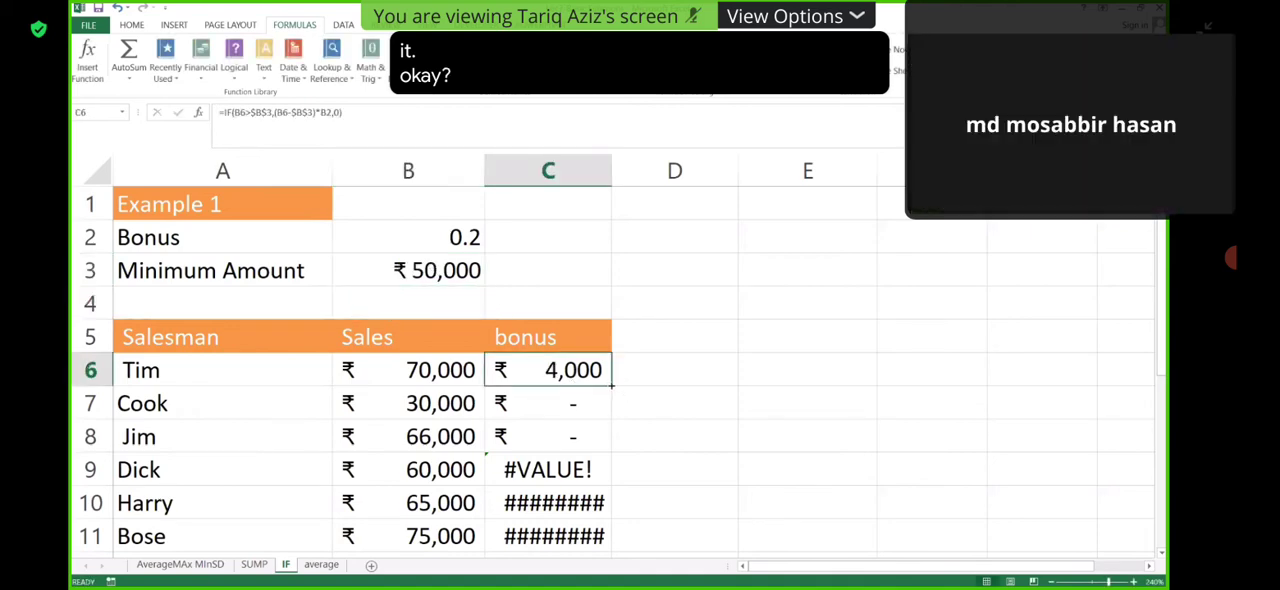
double_click(611, 385)
left_click(667, 416)
- Clear all copied bonus formulas below C6, from C7 to the end of the list
left_click_drag(597, 396, 545, 578)
key("Delete")
left_click(800, 434)
scroll(711, 403, "up", 2)
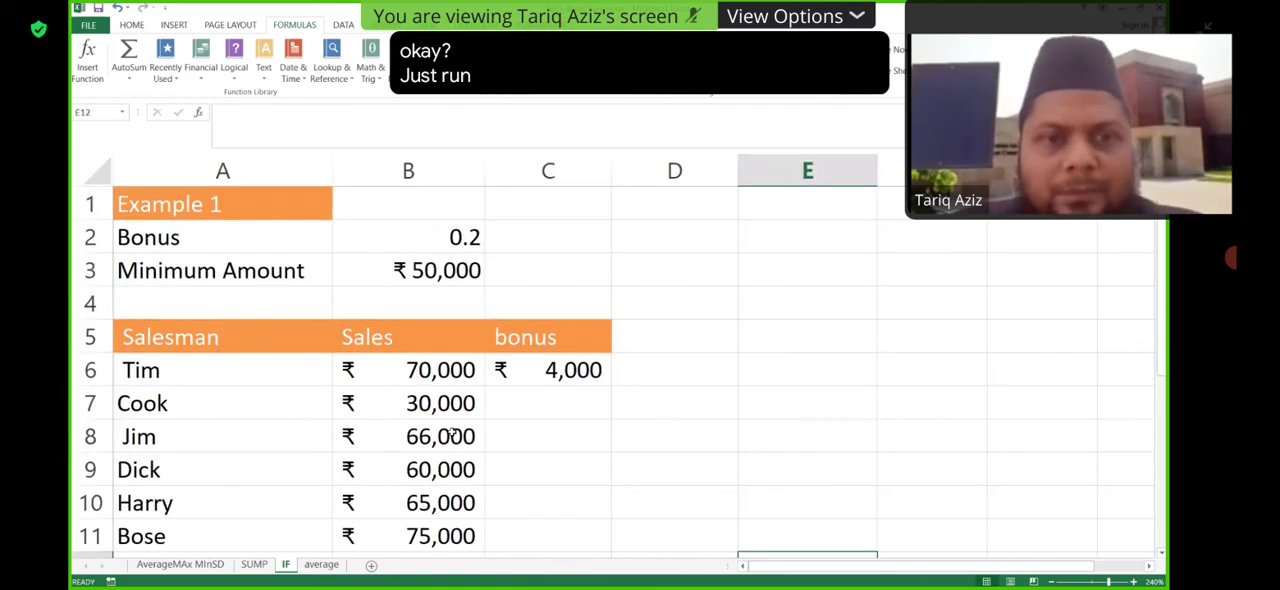
- Examine the cell references and arguments of the IF formula in C6
left_click(590, 374)
double_click(584, 372)
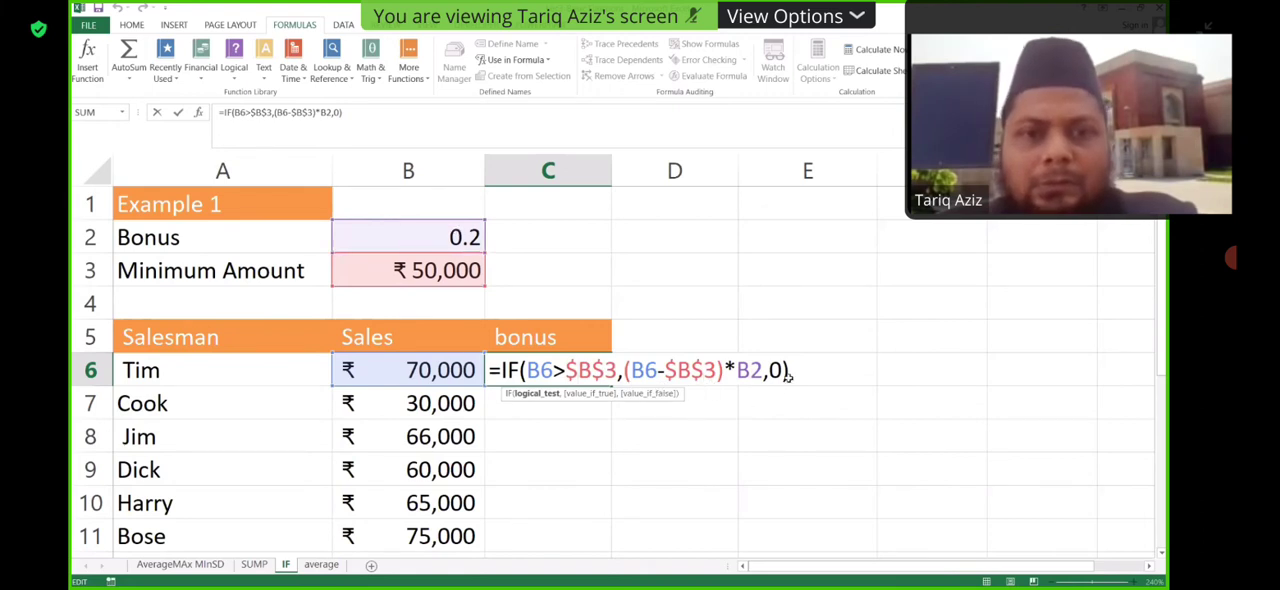
key("Return")
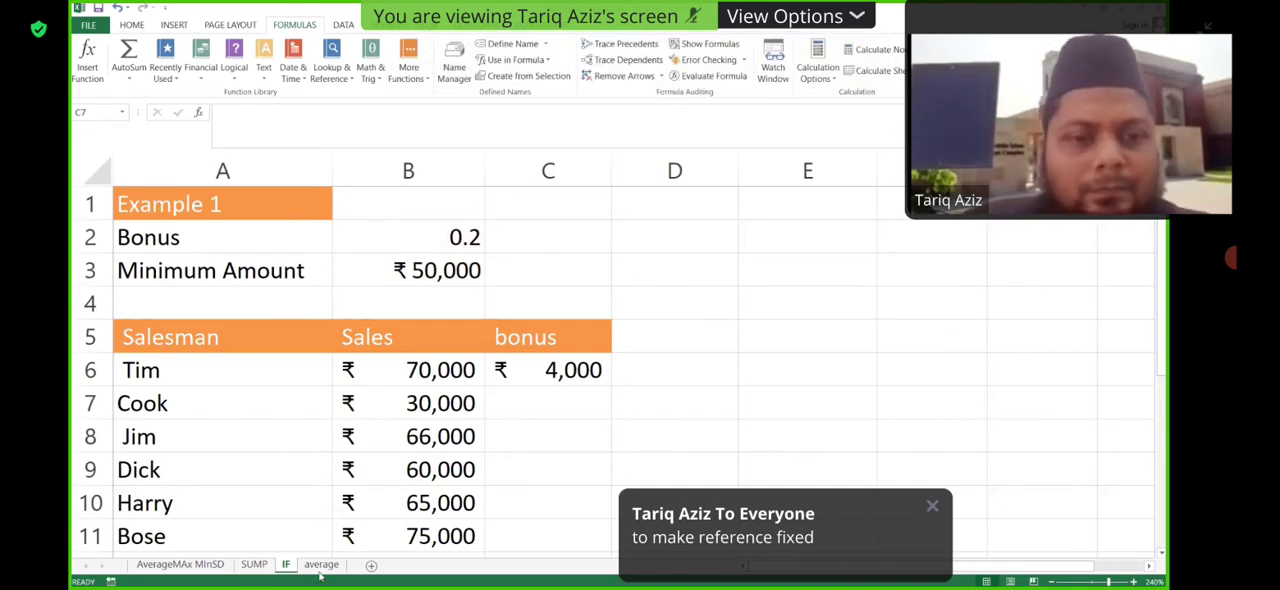
- Fill the C6 bonus formula down to C8 and inspect the references in the copied C8 formula
left_click(543, 452)
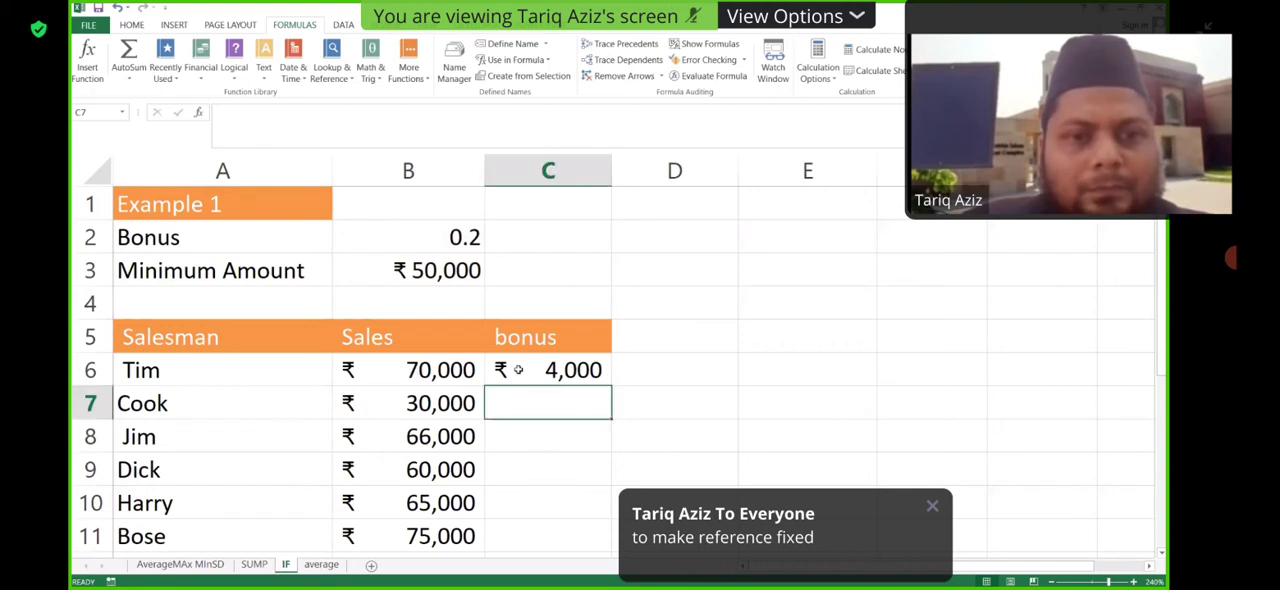
left_click(521, 360)
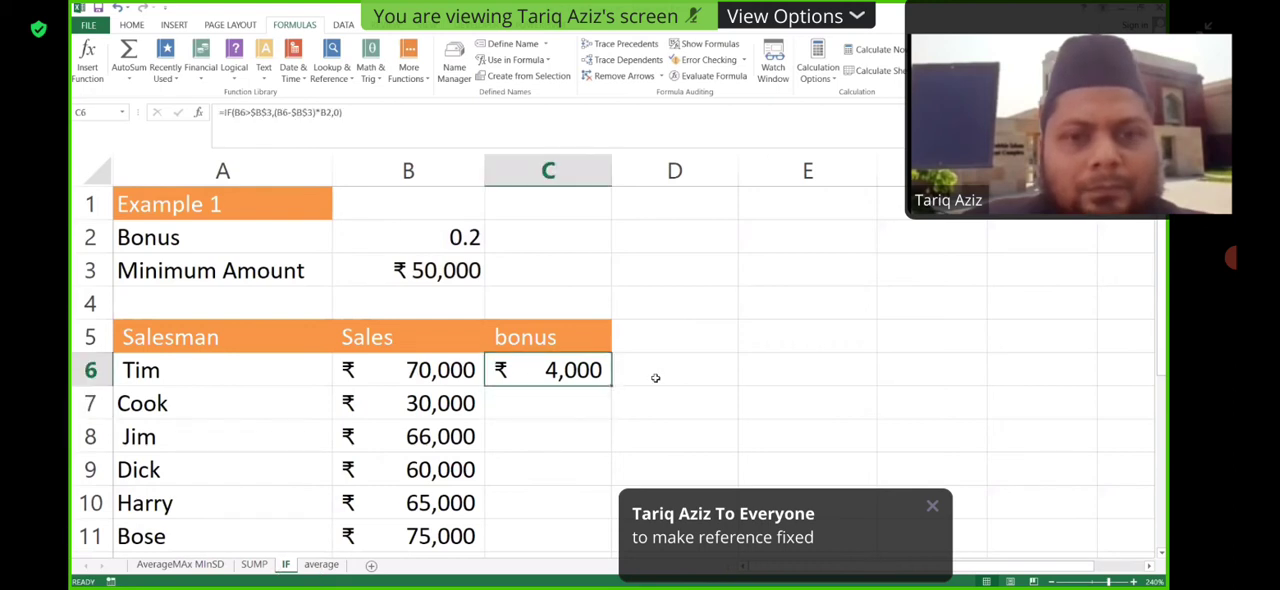
left_click_drag(611, 386, 611, 446)
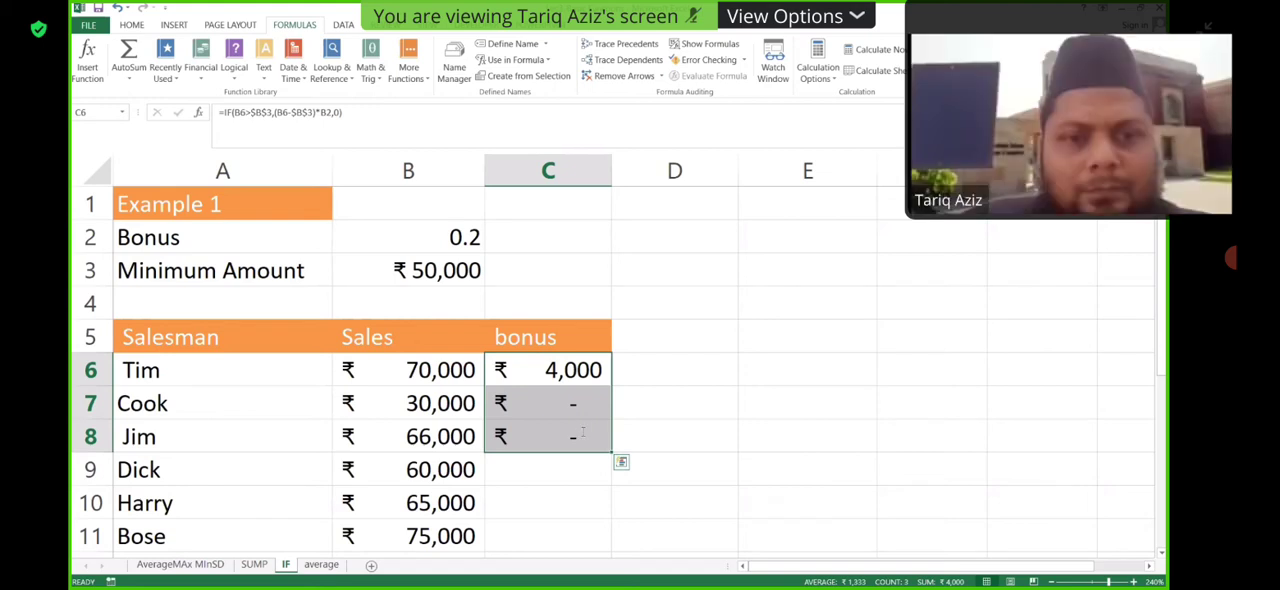
double_click(585, 432)
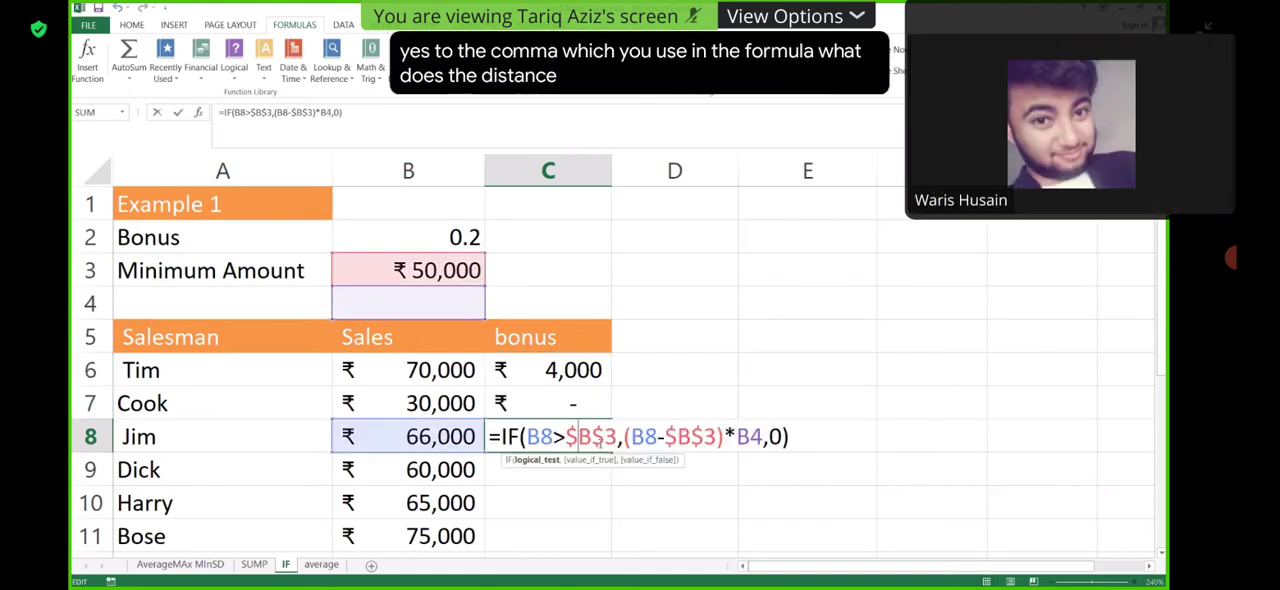
key("Escape")
- Delete the copied bonus formulas in C8 and C7
key("Delete")
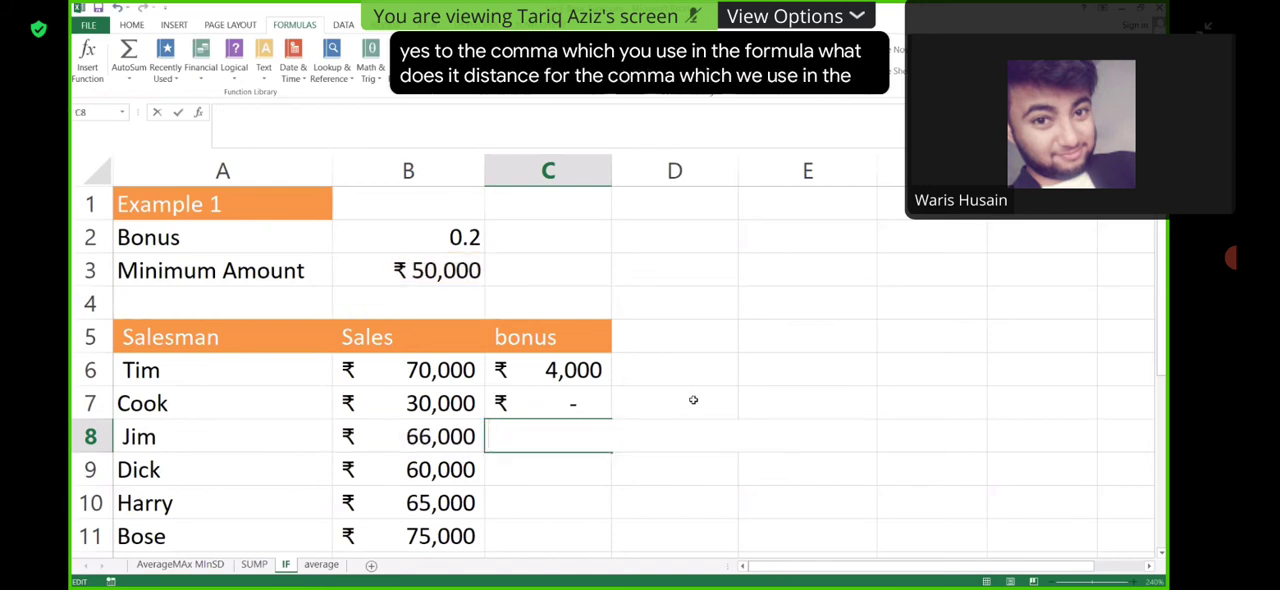
left_click(571, 404)
key("Delete")
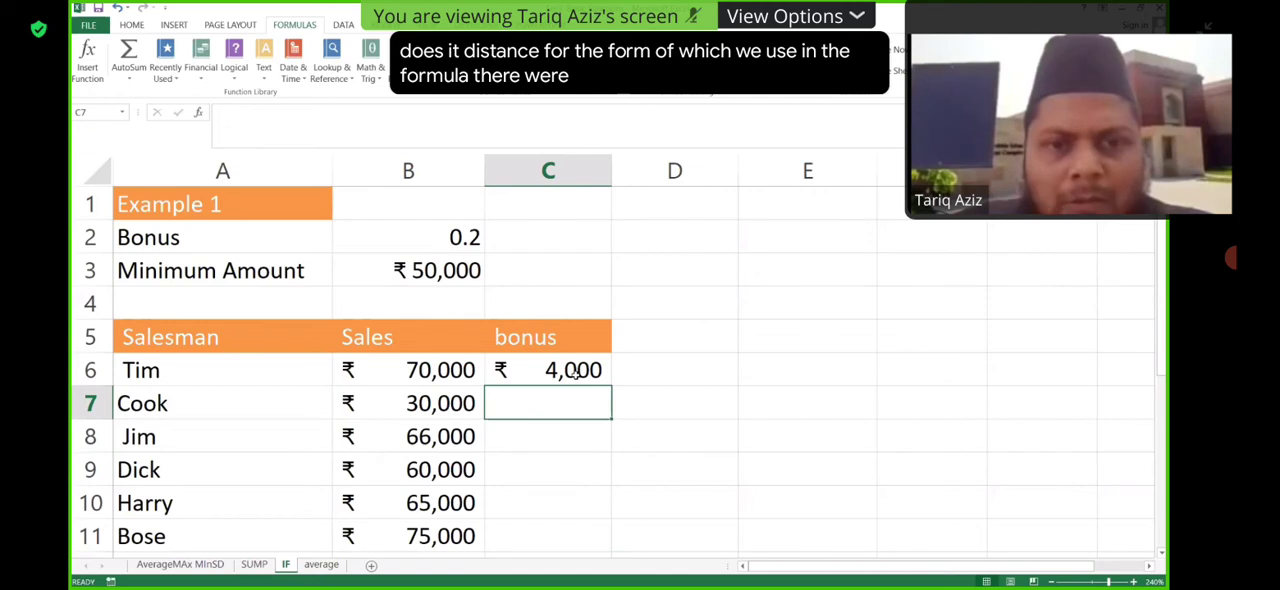
- Remove all the arguments from the IF formula in C6, keeping only =IF(
key("Up")
key("F2")
left_click_drag(790, 370, 526, 370)
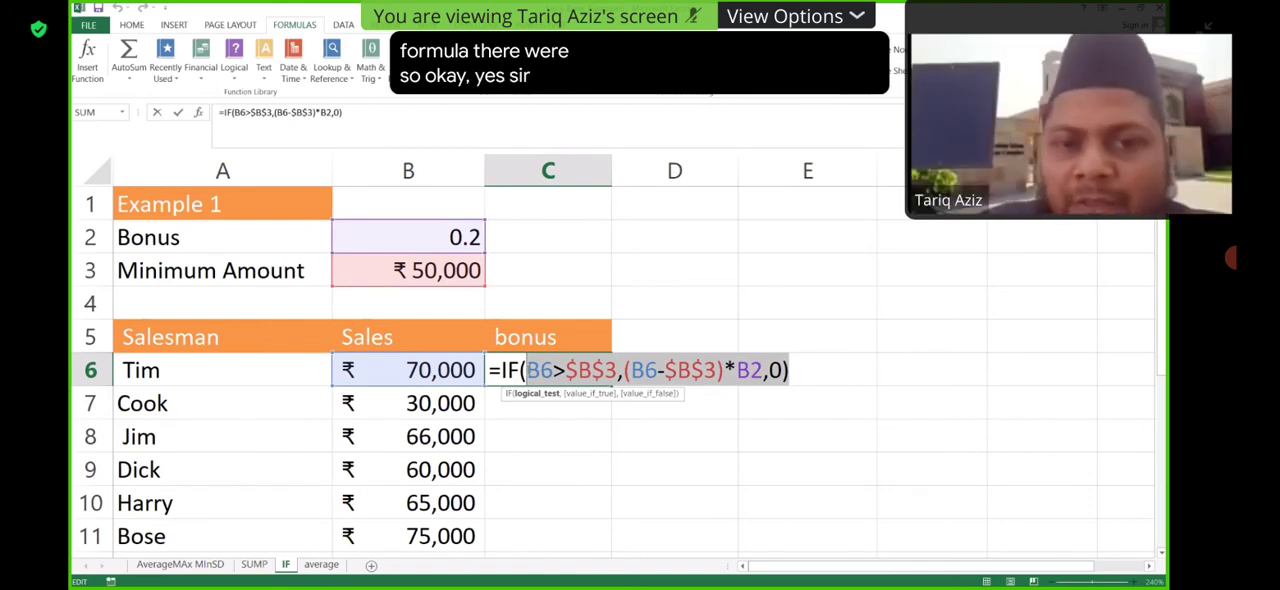
key("Delete")
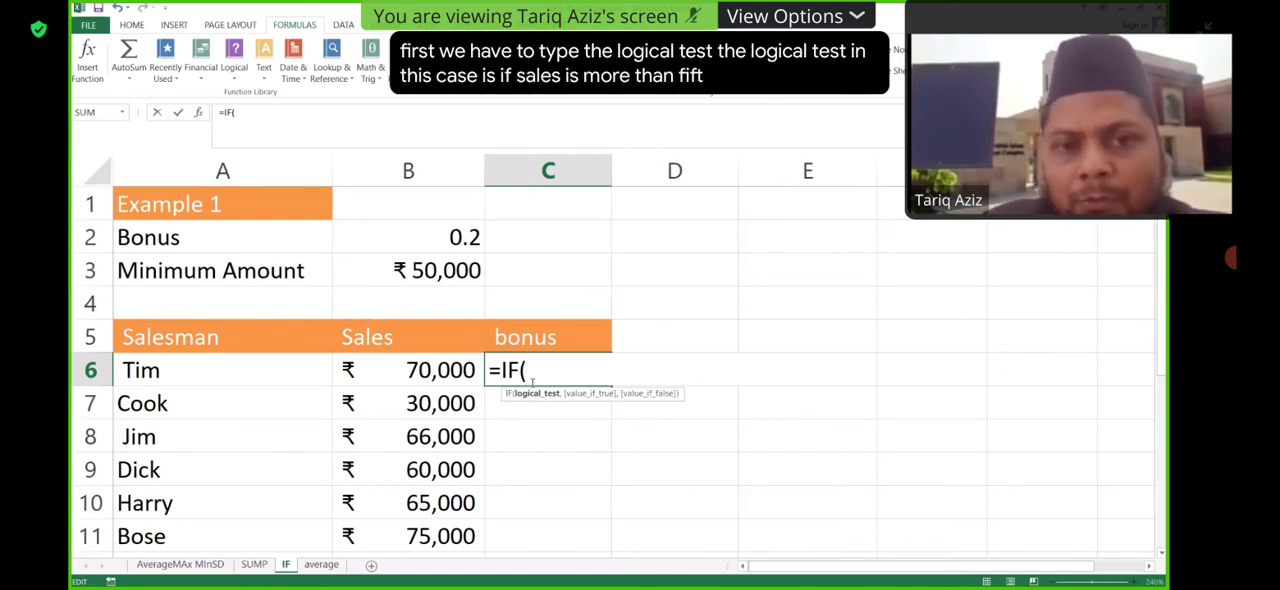
- Enter the logical test B6>$B$3 in the C6 IF formula, with an absolute reference to the minimum amount
left_click(450, 370)
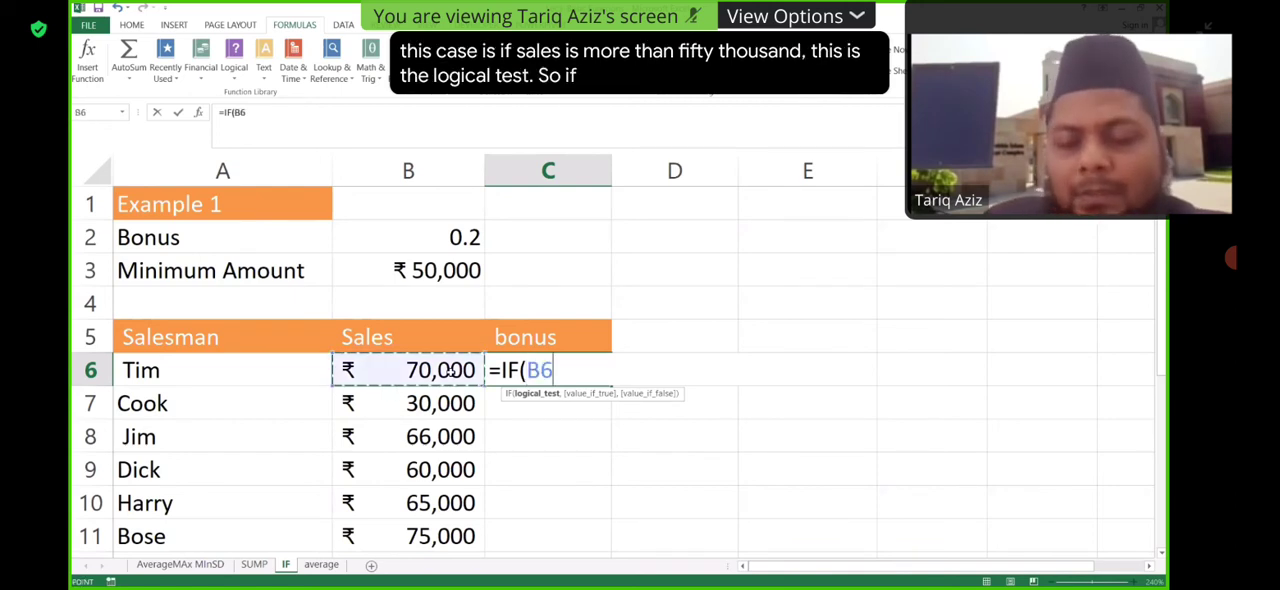
type(">")
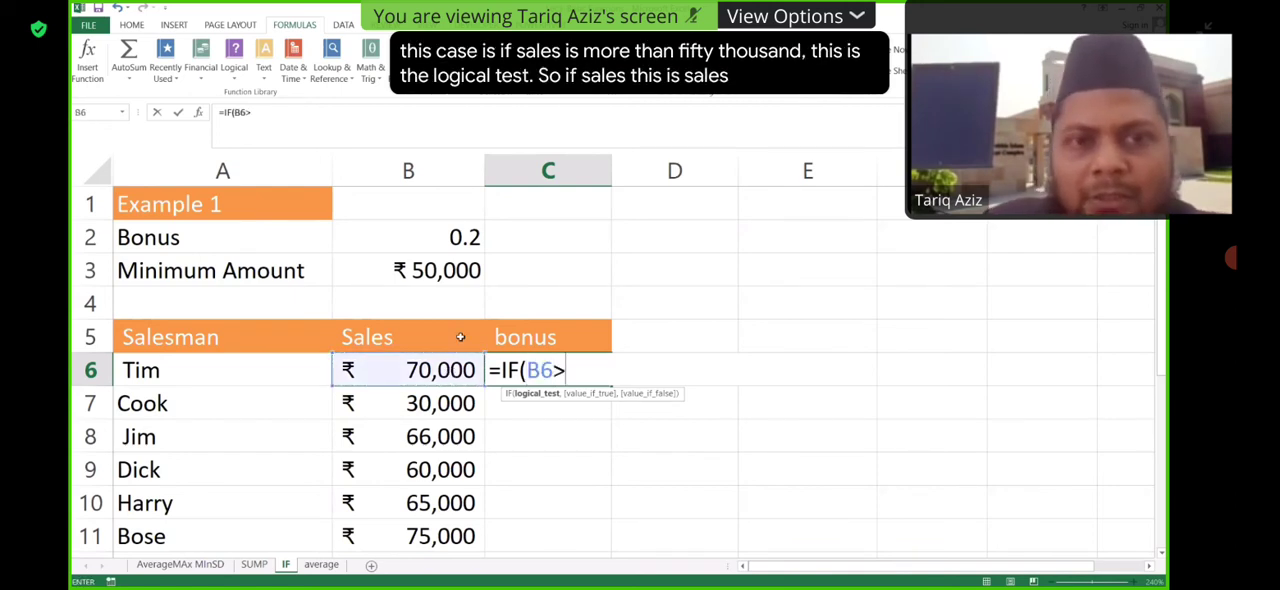
left_click(452, 266)
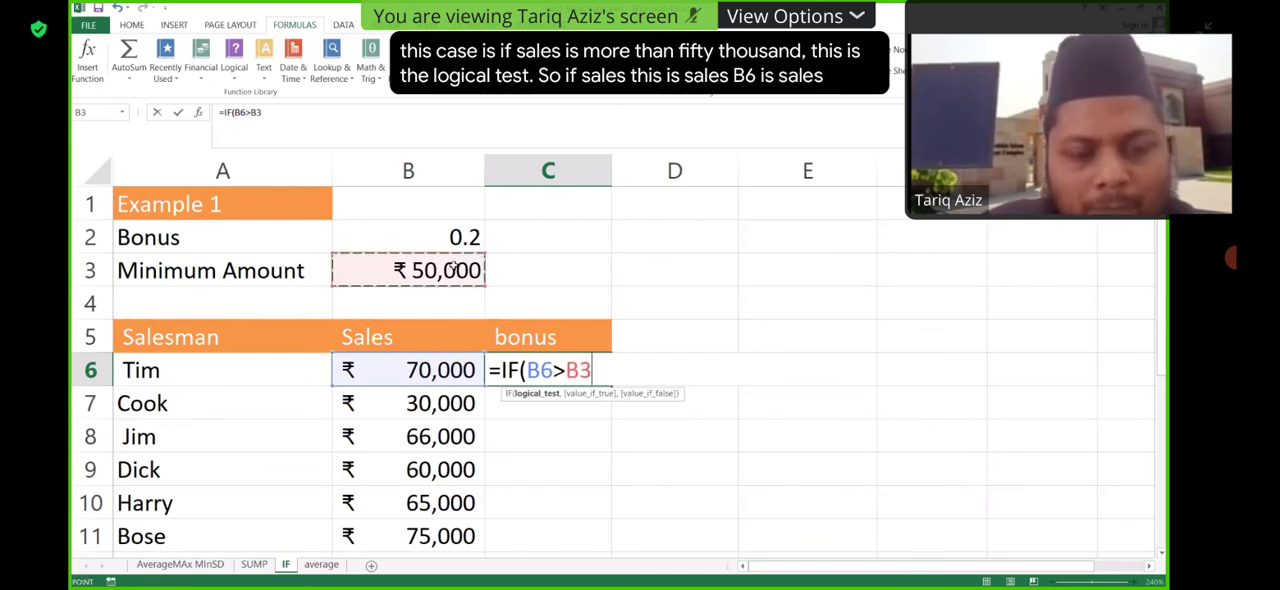
key("F4")
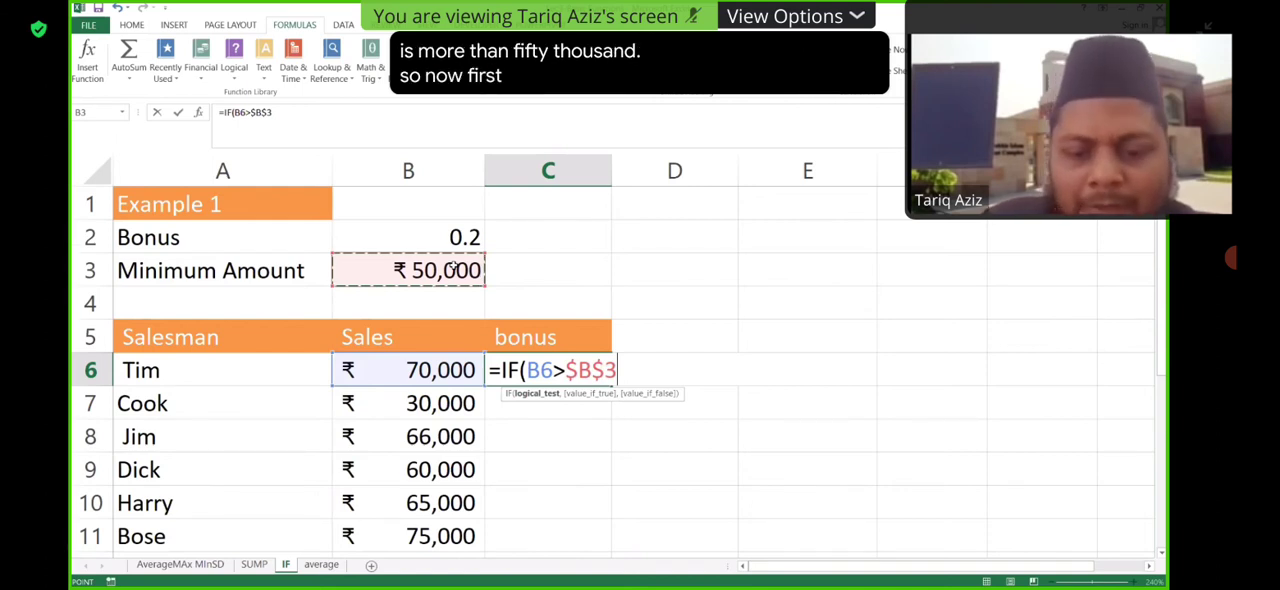
- Enter B6-$B$3 as the value-if-true expression in the C6 IF formula, with an absolute reference to the minimum amount
type(",")
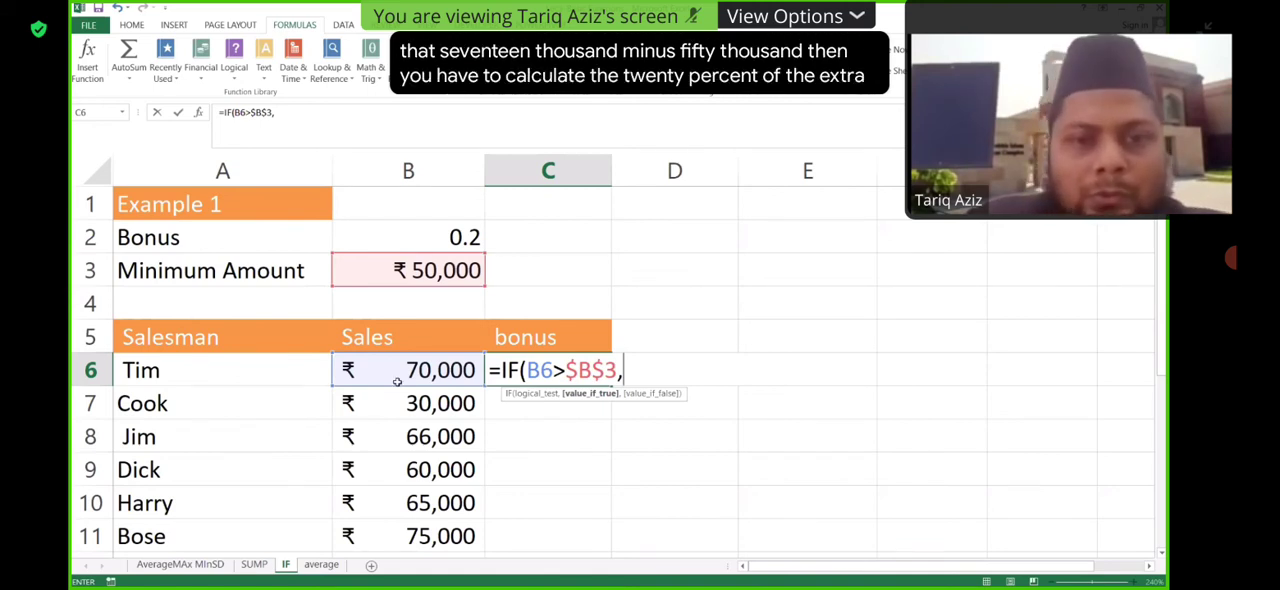
left_click(455, 370)
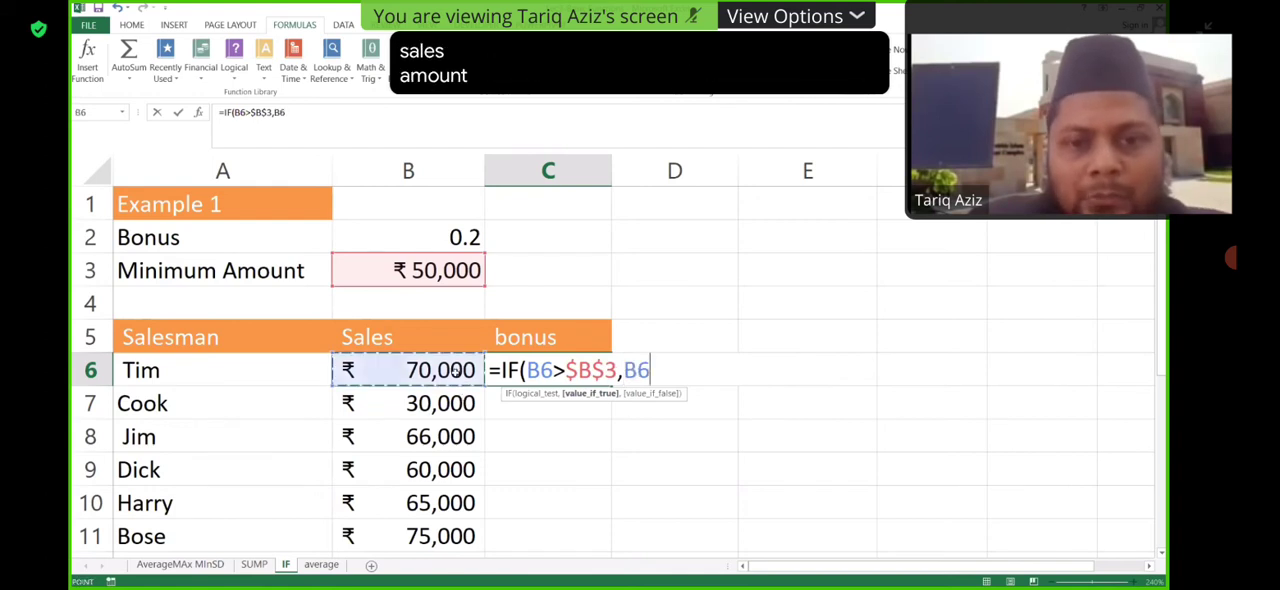
type("-")
left_click(428, 272)
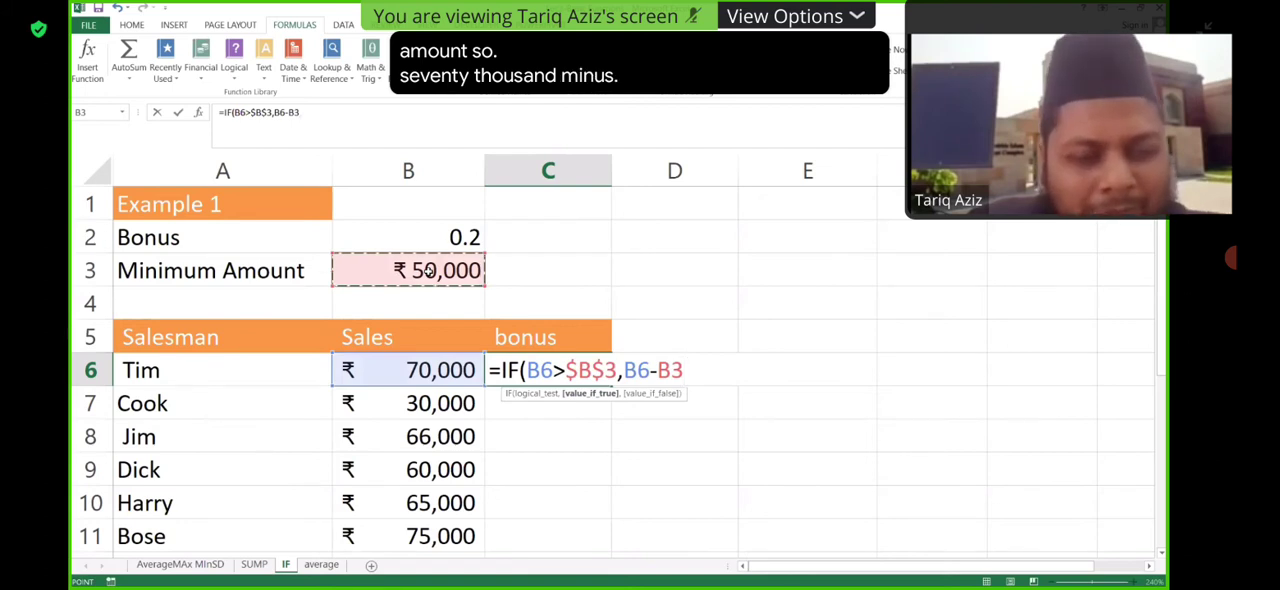
key("F4")
- Enclose B6-$B$3 in parentheses and multiply it by the bonus rate in B2
left_click(622, 371)
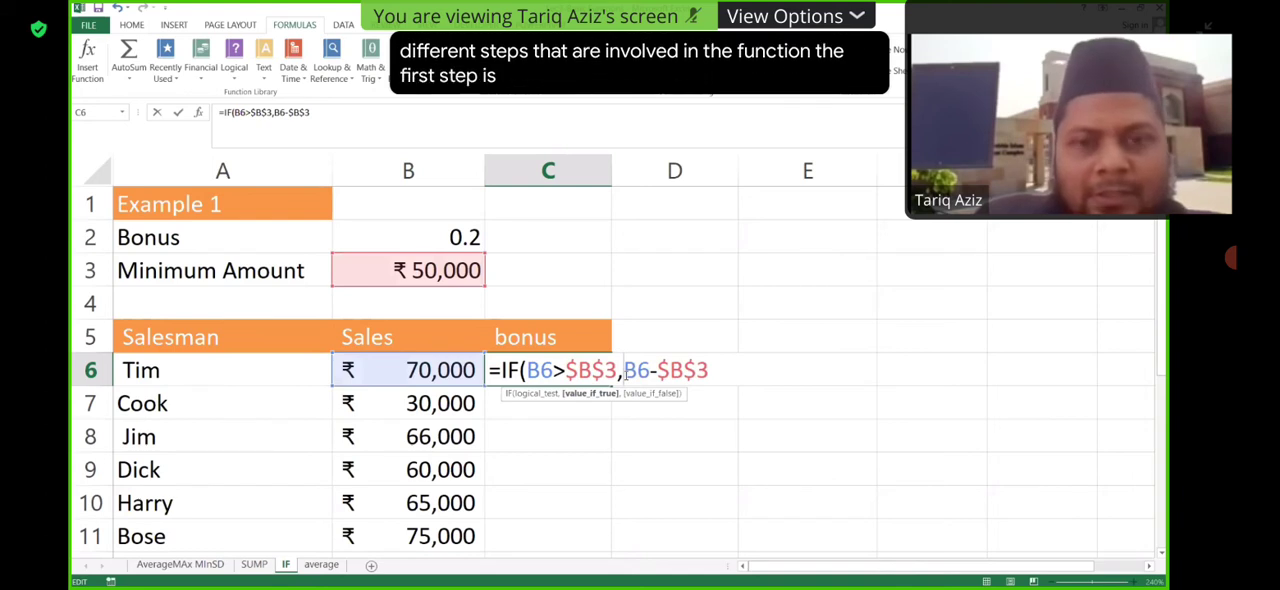
type("(")
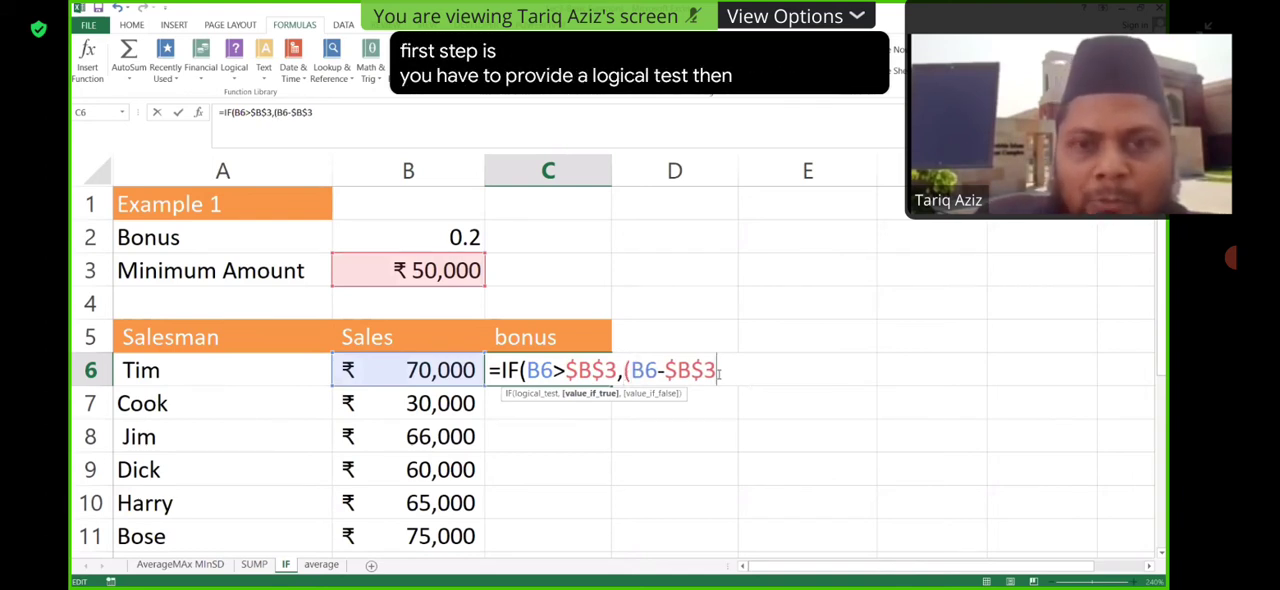
type(")*")
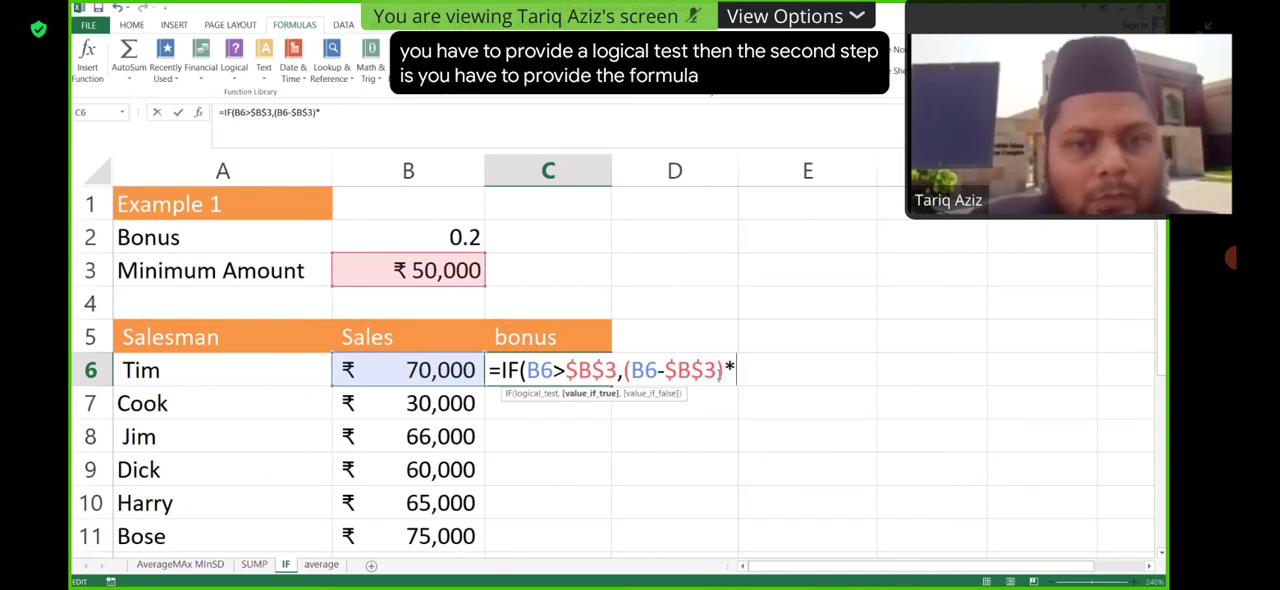
left_click(465, 238)
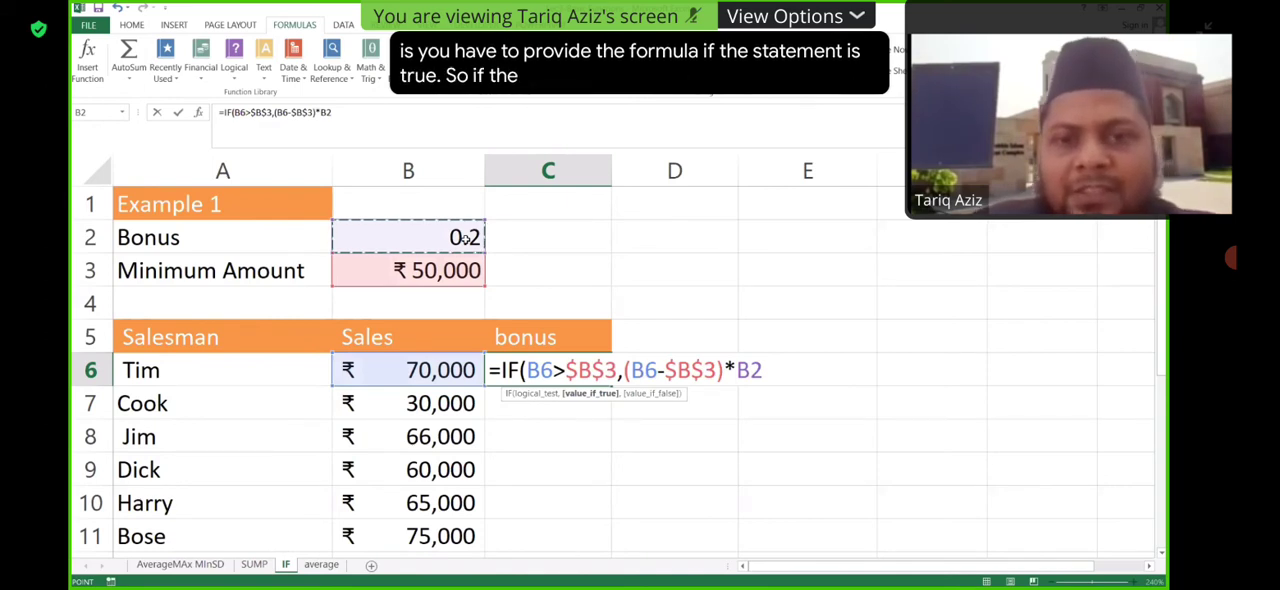
- Add 0 as the value-if-false argument and close the IF formula in C6
type(",")
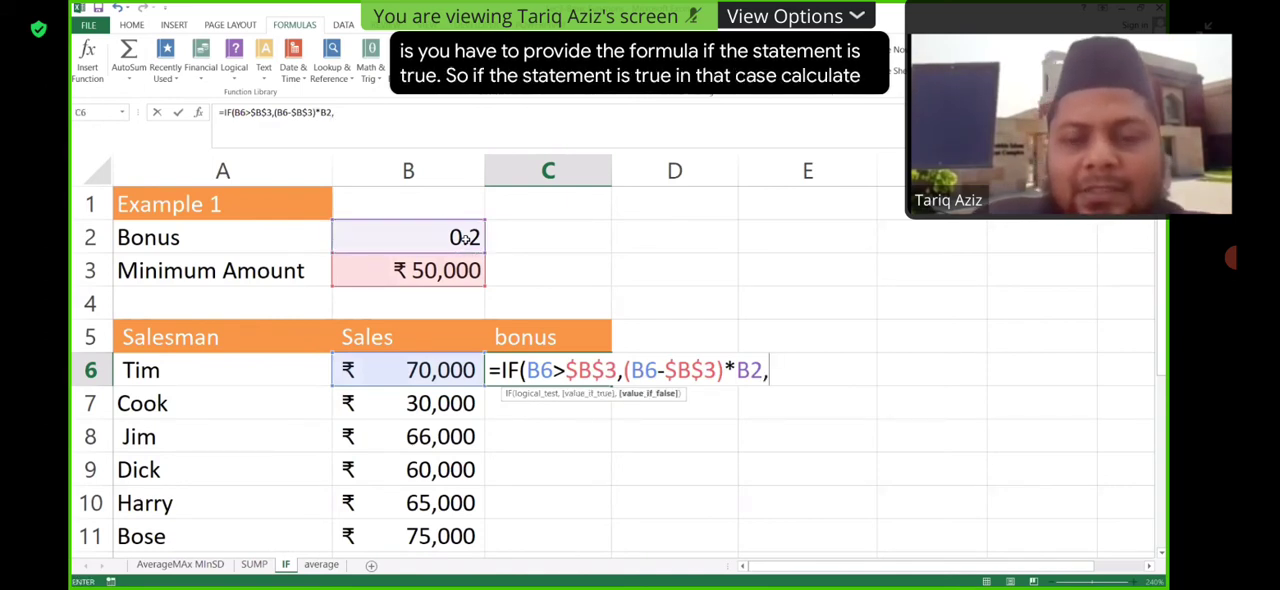
type("0")
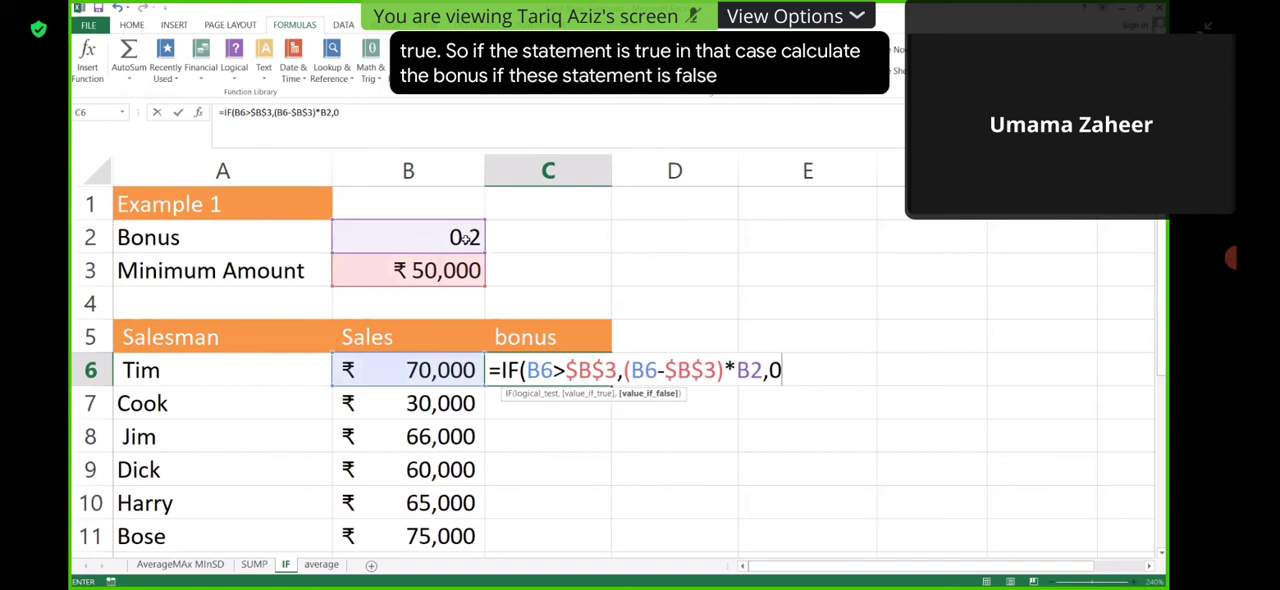
type(")")
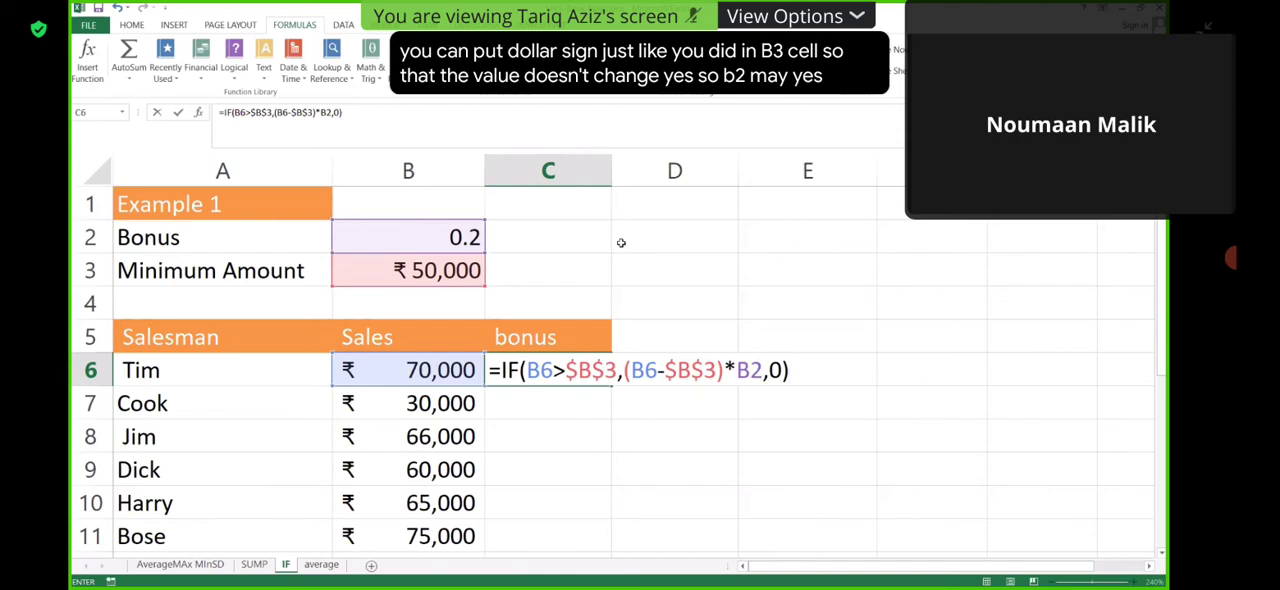
- Make the bonus rate reference absolute as $B$2 and commit the C6 formula
left_click(754, 369)
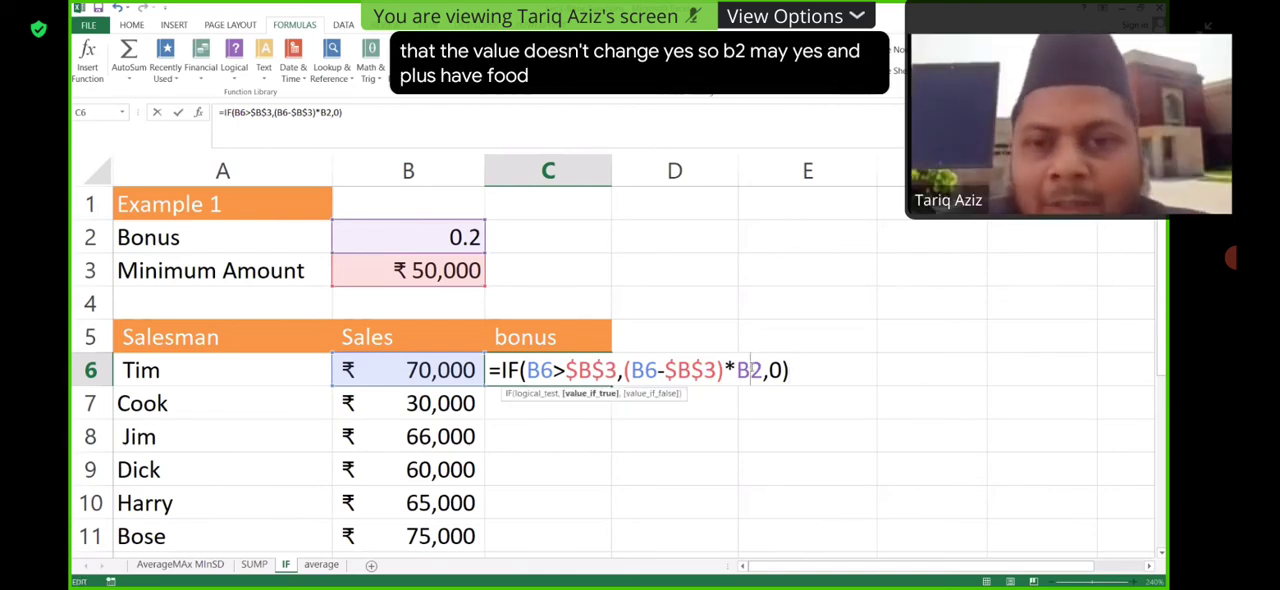
key("F4")
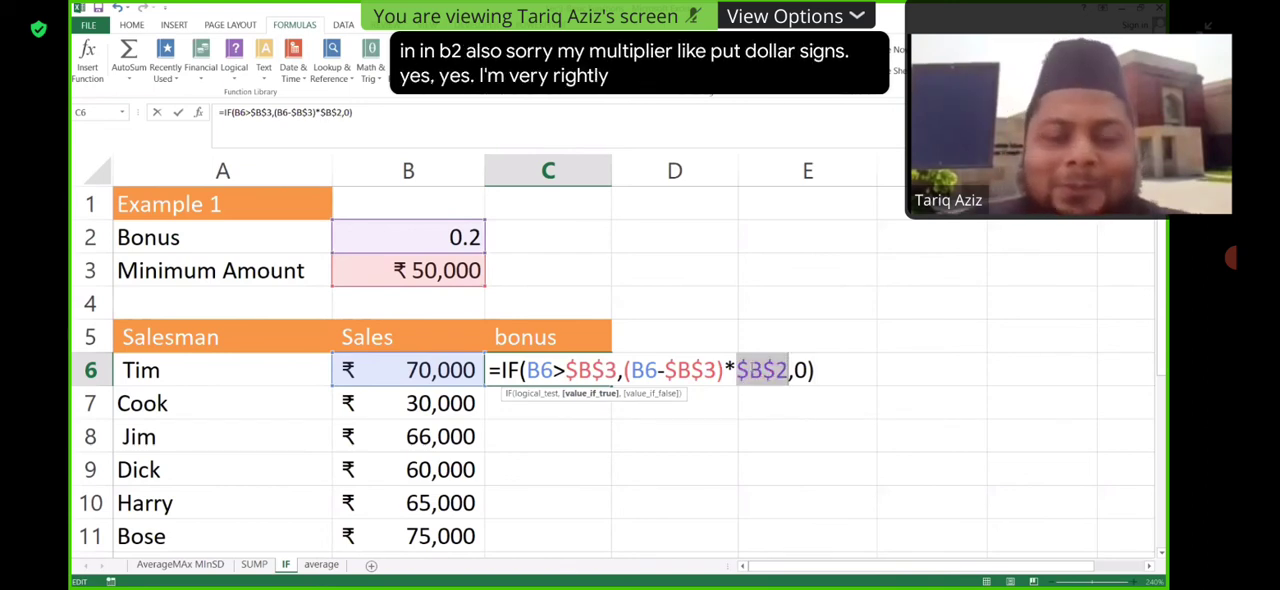
left_click(818, 372)
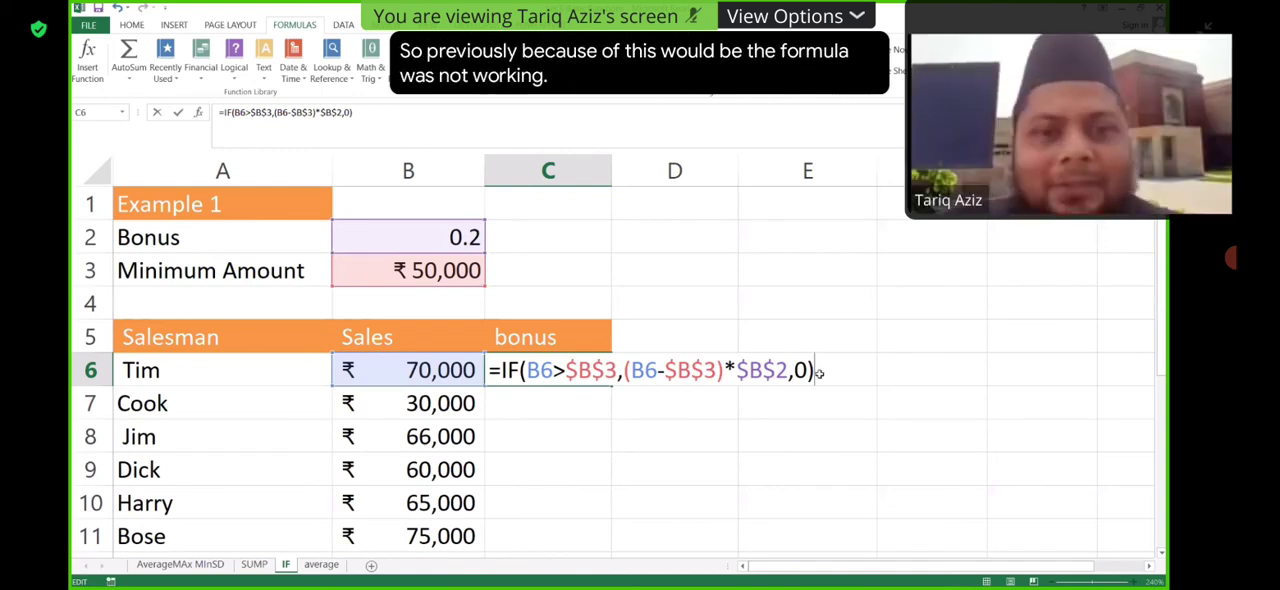
key("Return")
- Fill the C6 bonus formula down through C11 for all the salesmen
left_click(606, 383)
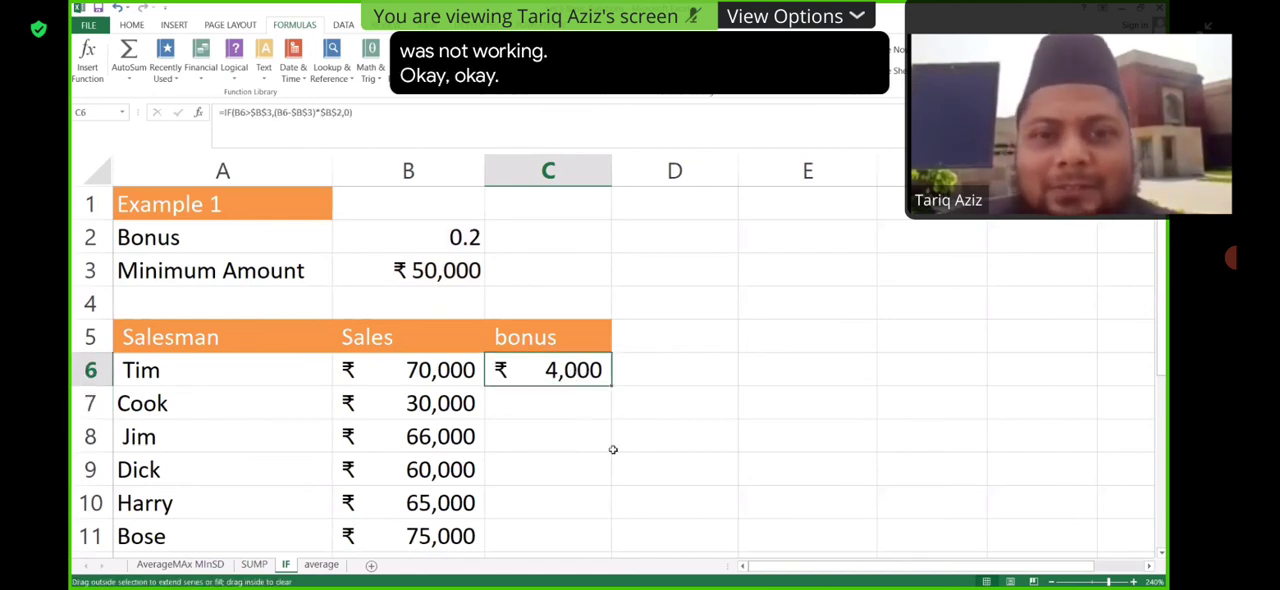
double_click(610, 390)
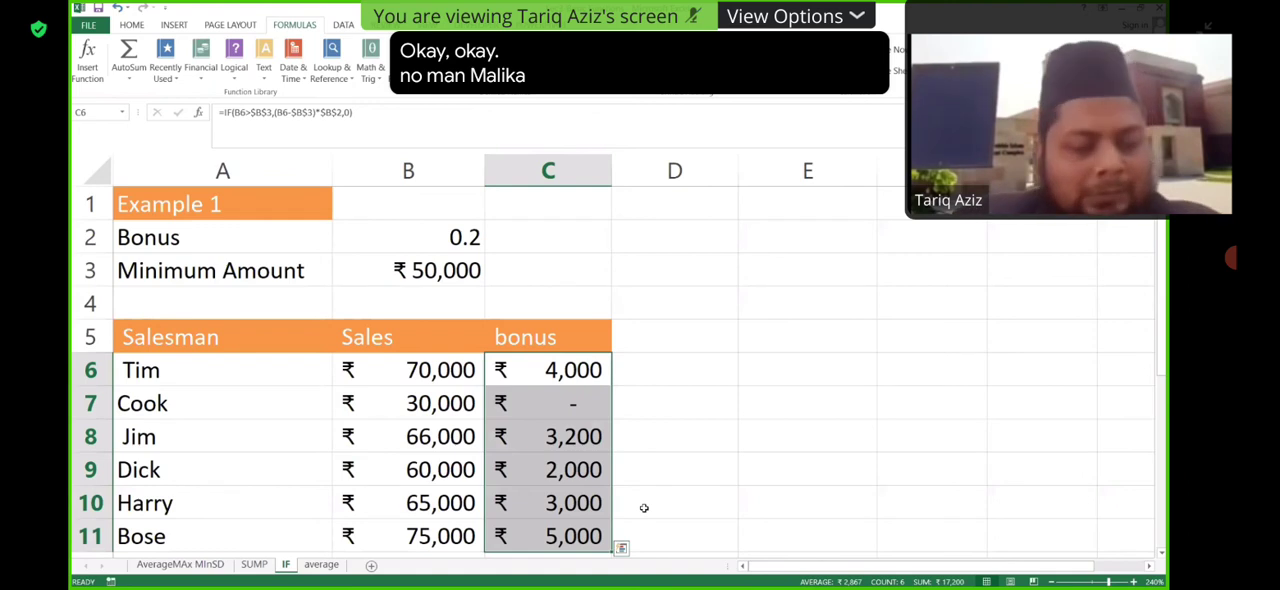
key("ctrl+z")
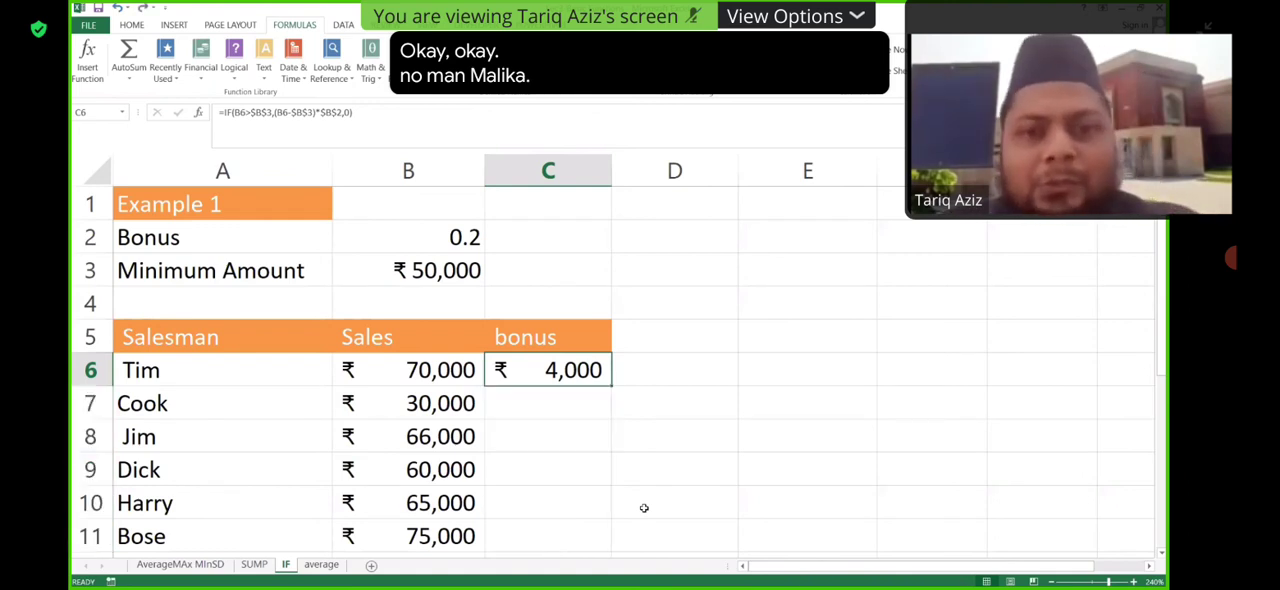
double_click(612, 384)
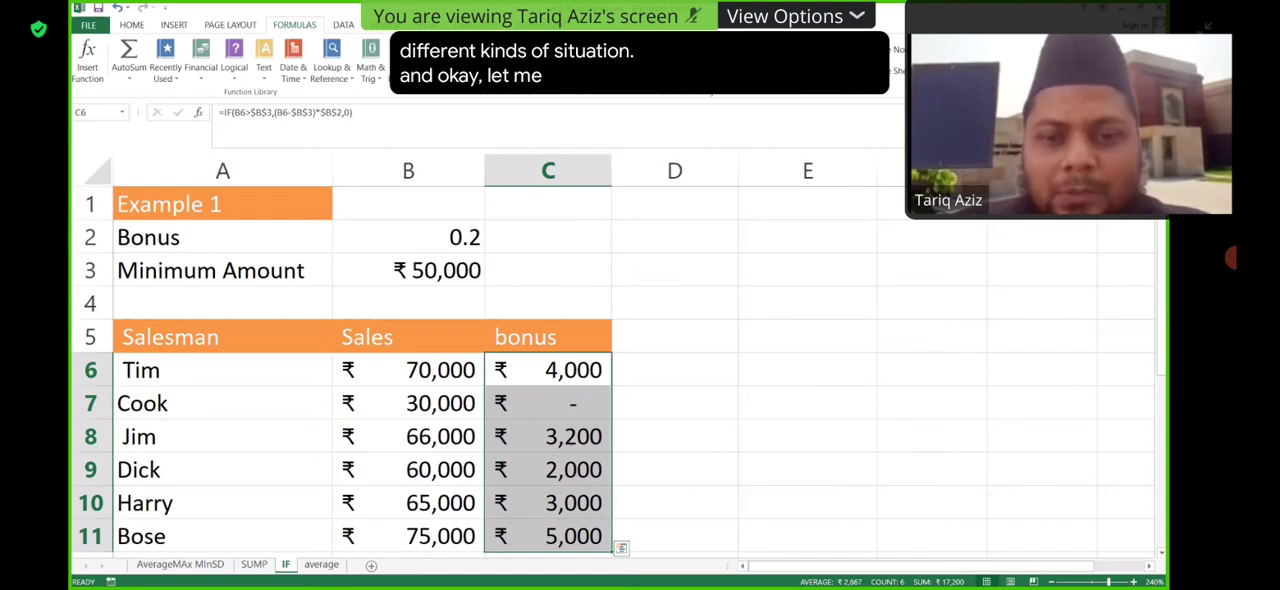
- Switch to the workbook containing the COUNTIF function worksheet
key("alt+Tab")
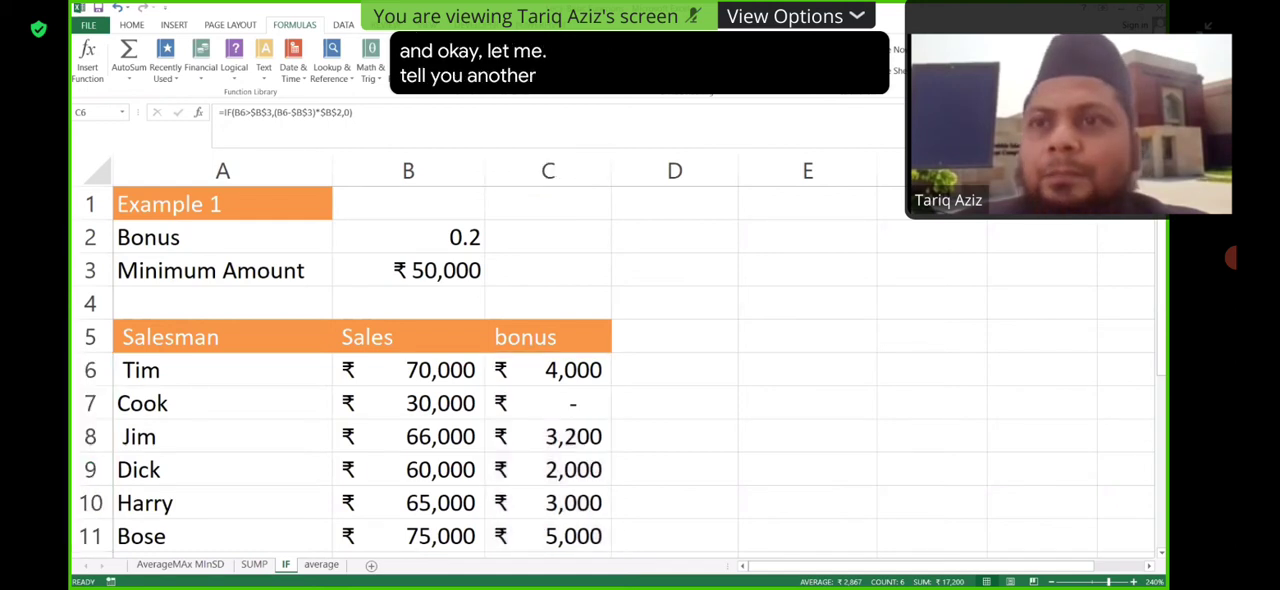
key("alt+Tab")
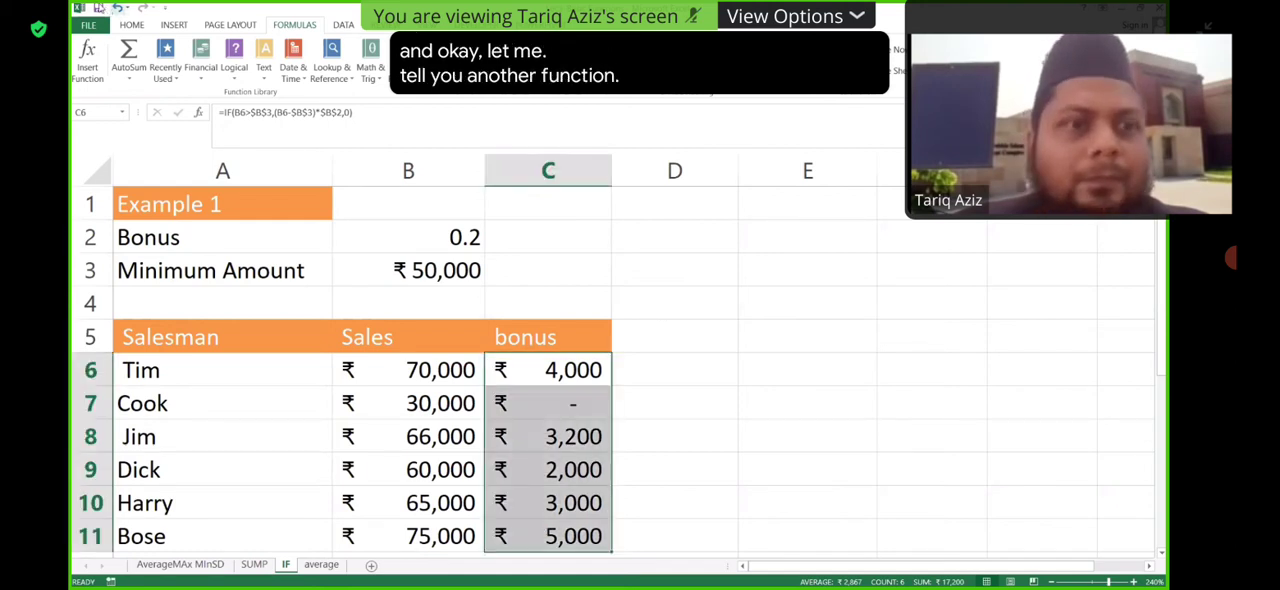
left_click(546, 262)
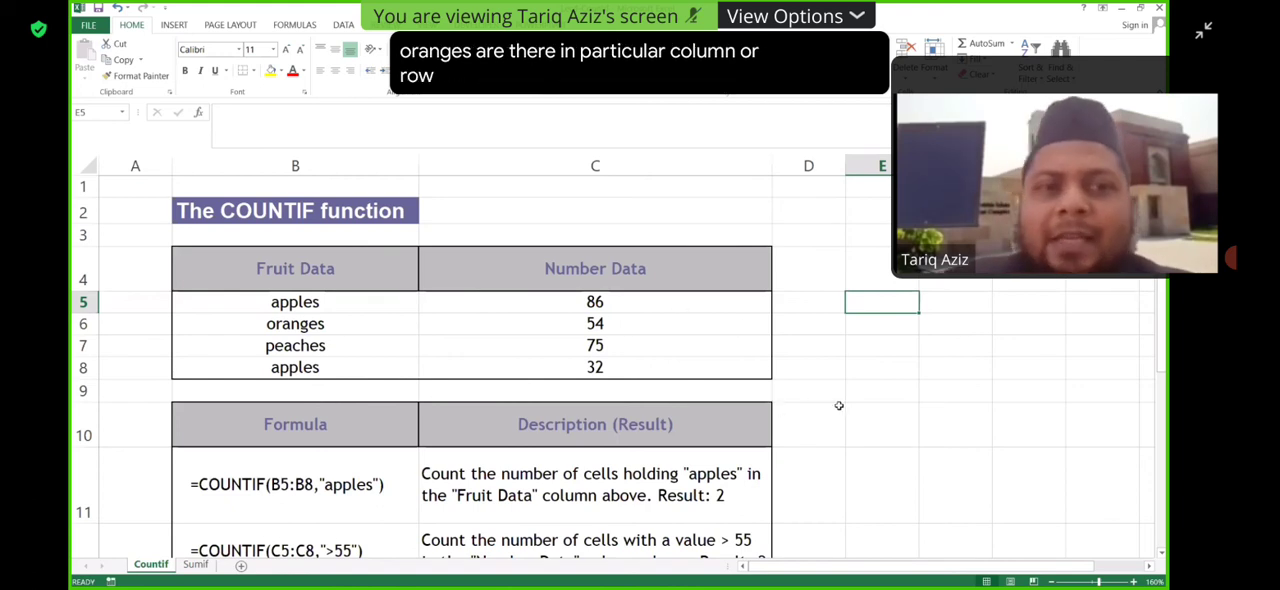
type("=")
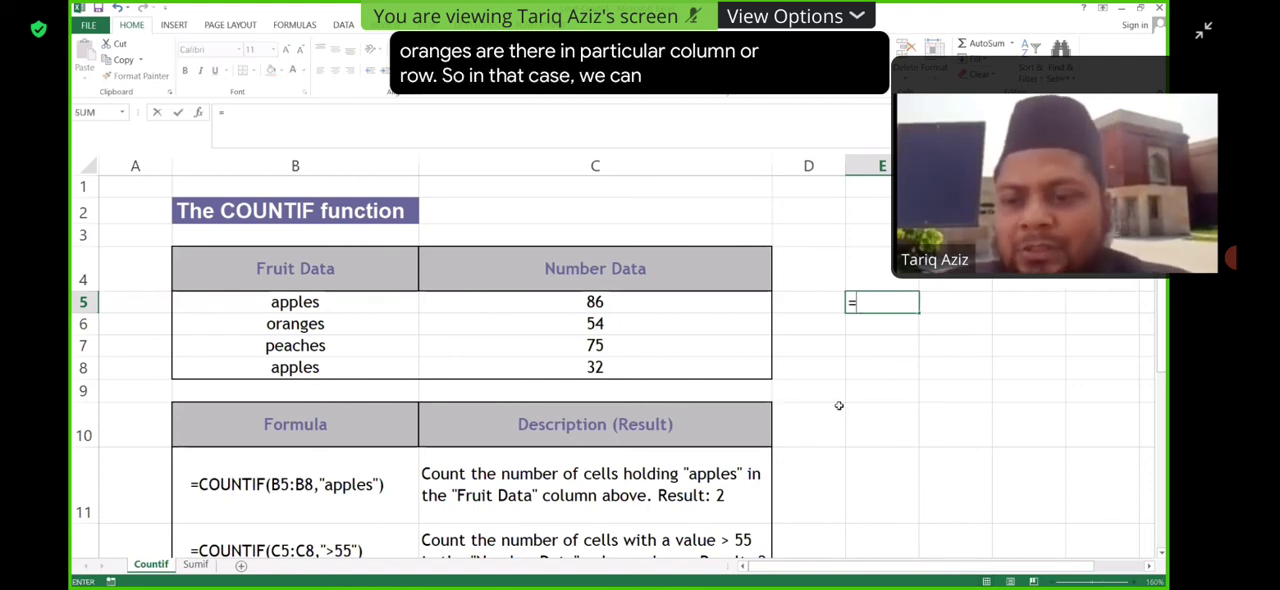
key("Escape")
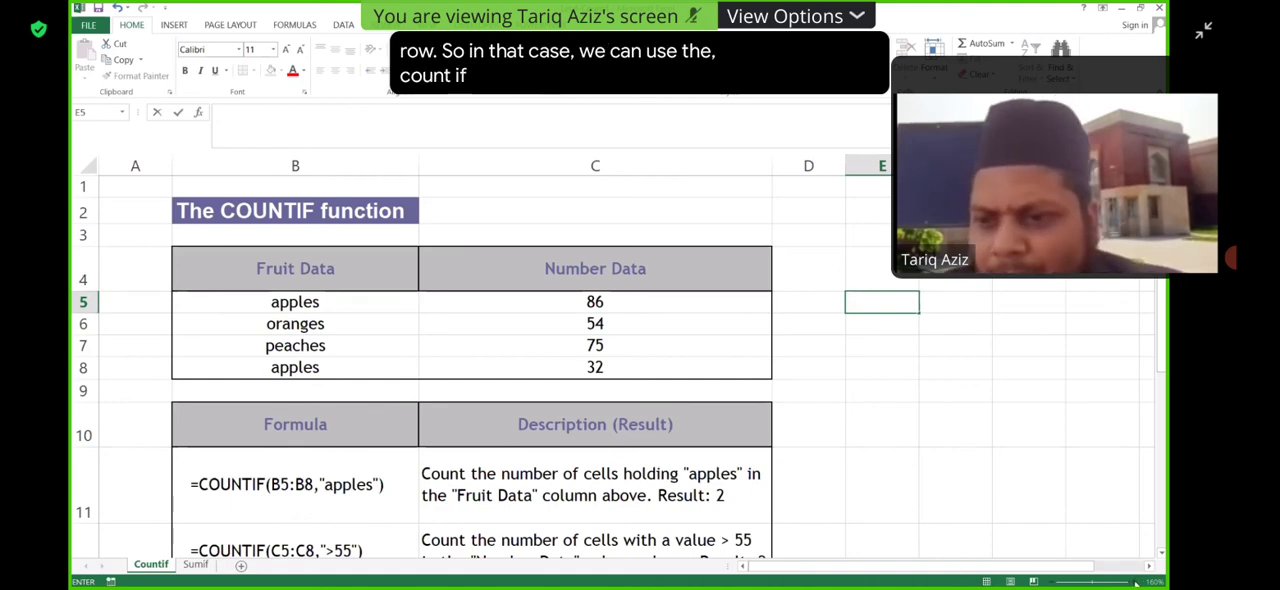
left_click(1050, 515)
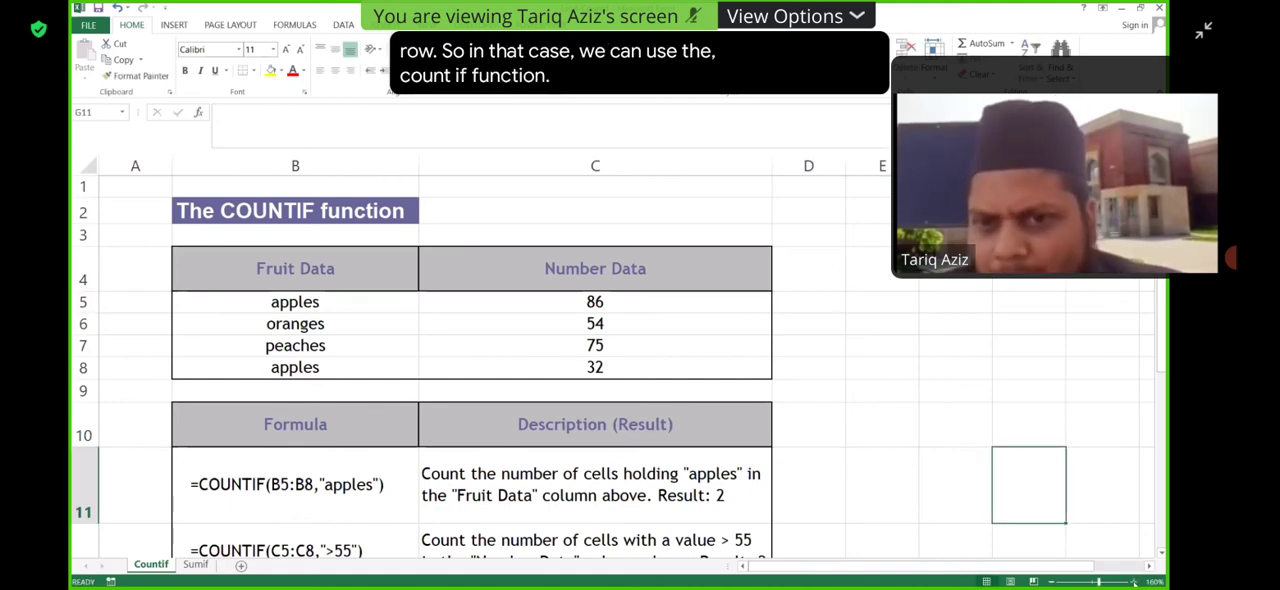
- Start a COUNTIF formula in D5, next to the first row of the fruit table
left_click(1134, 582)
left_click(1134, 582)
left_click(1134, 582)
left_click(1134, 582)
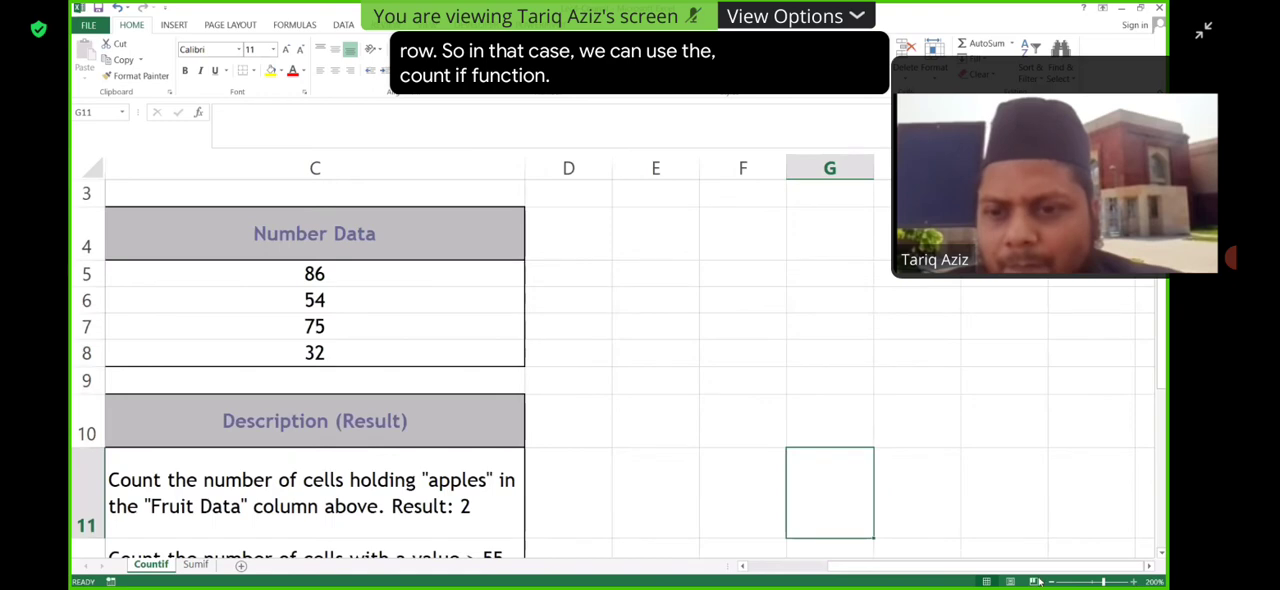
scroll(855, 462, "left", 2)
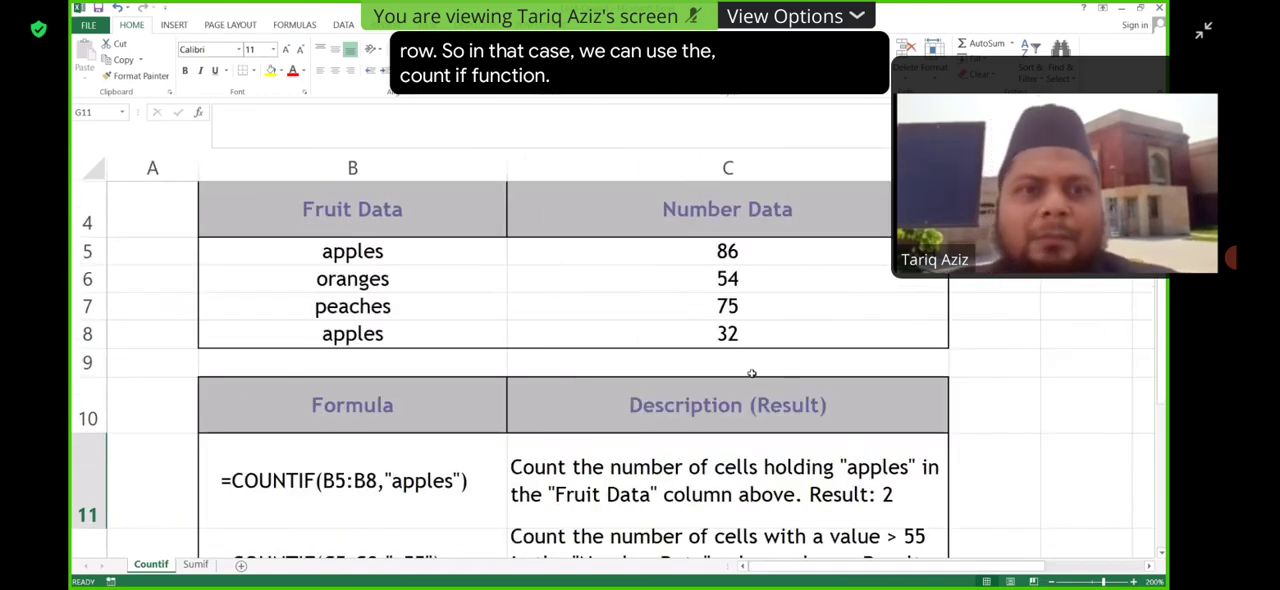
scroll(680, 355, "up", 1)
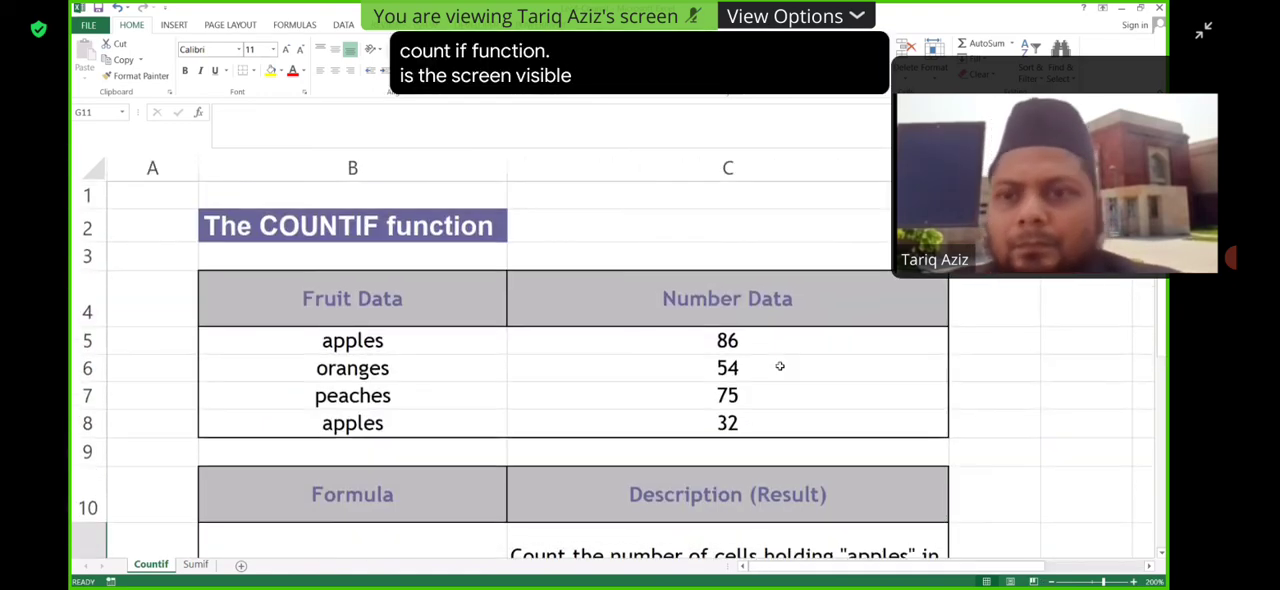
left_click(982, 341)
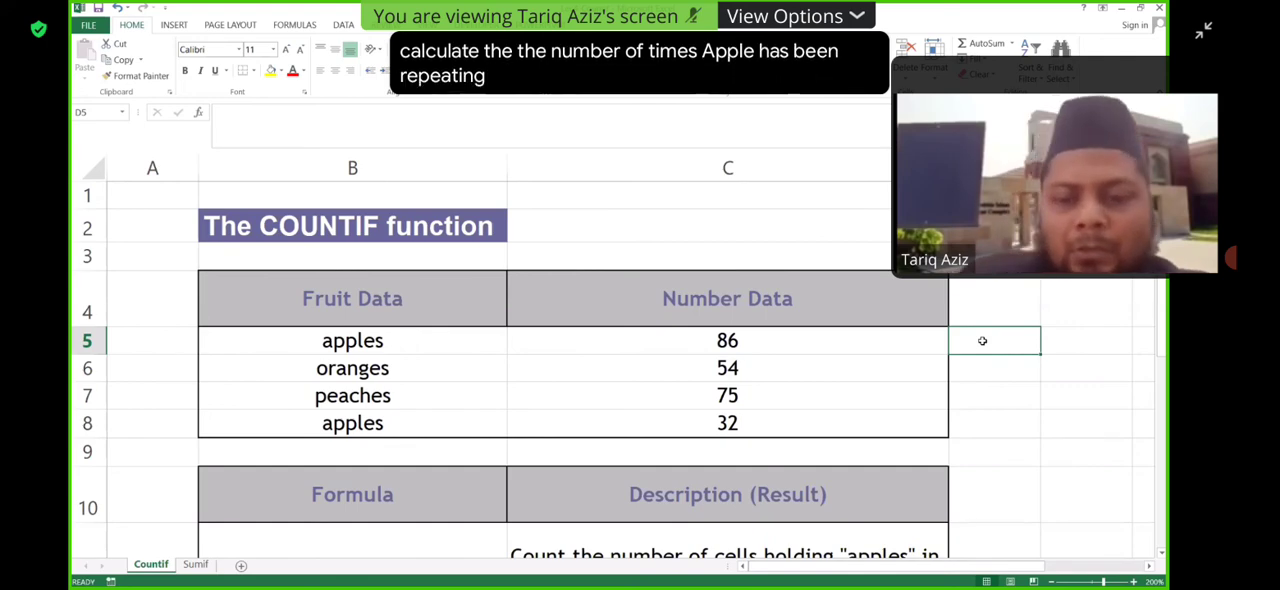
type("=c")
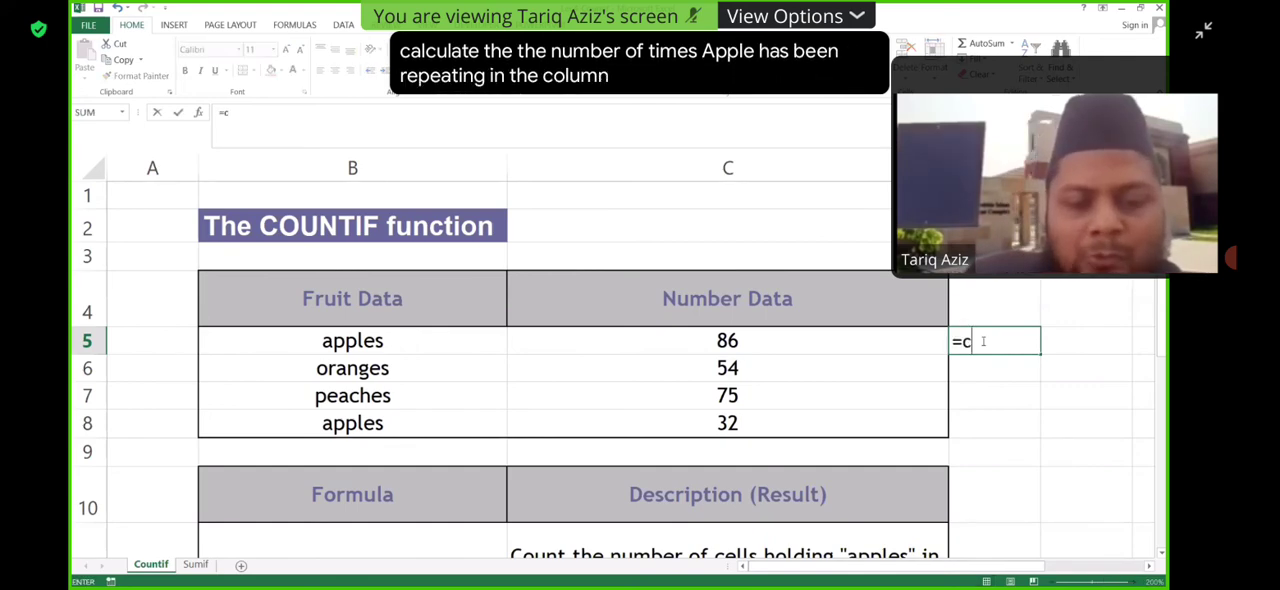
type("ountif")
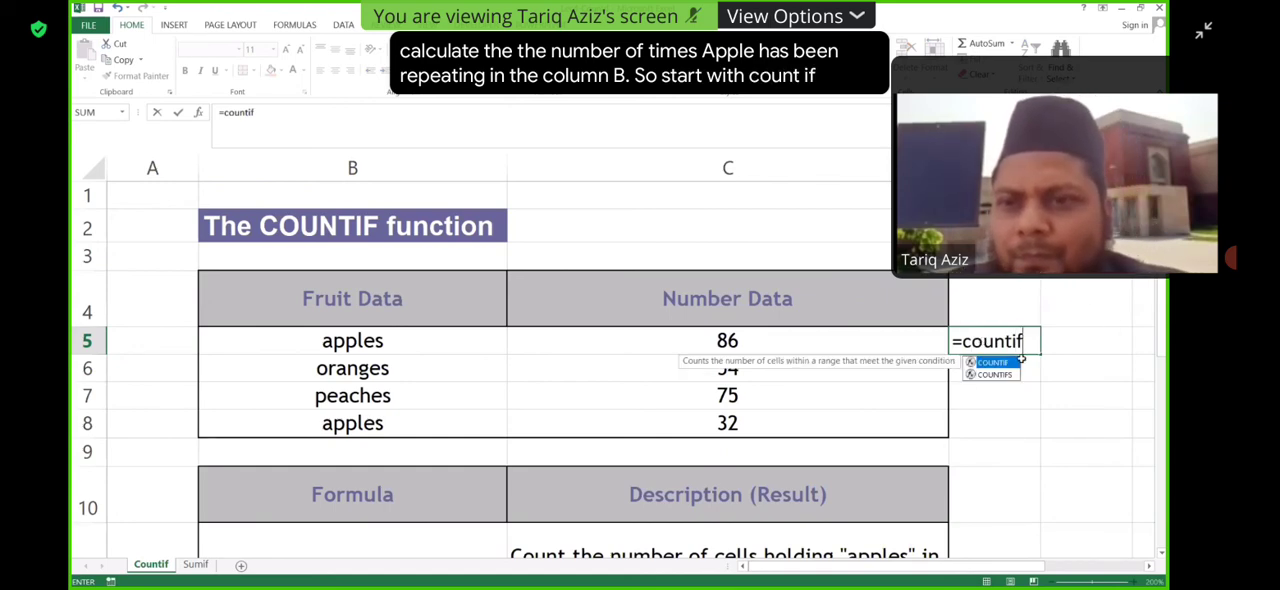
key("Tab")
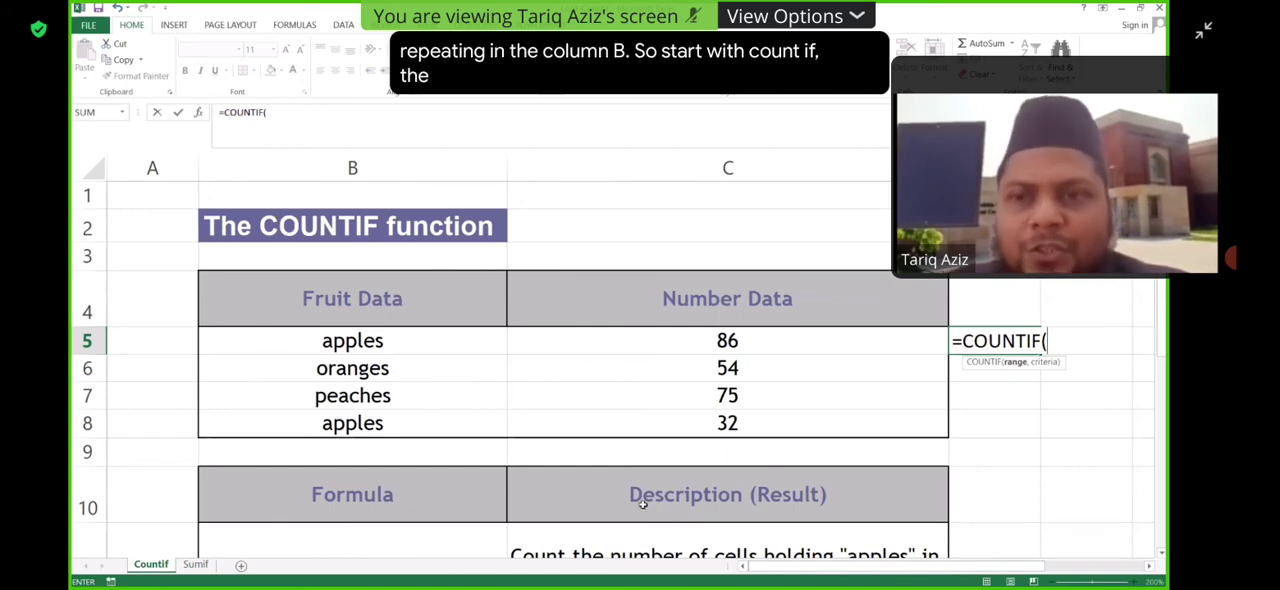
- Complete the D5 formula as =COUNTIF(B5:B8,"apples") over the fruit data and commit it
left_click_drag(390, 342, 392, 367)
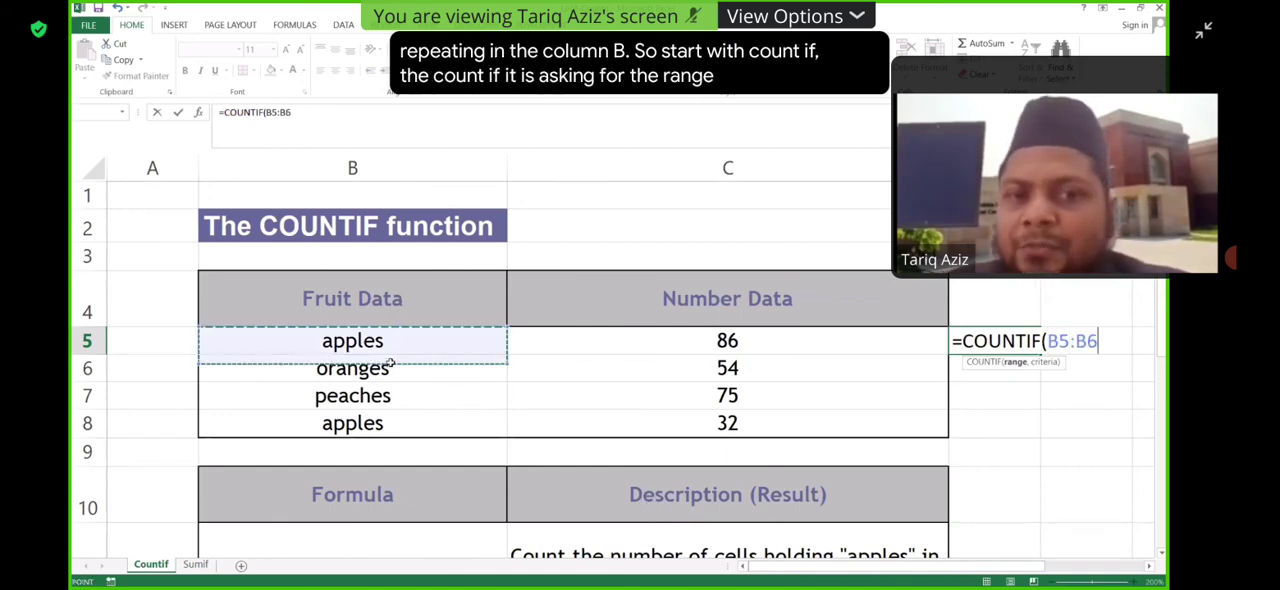
left_click_drag(388, 423, 391, 423)
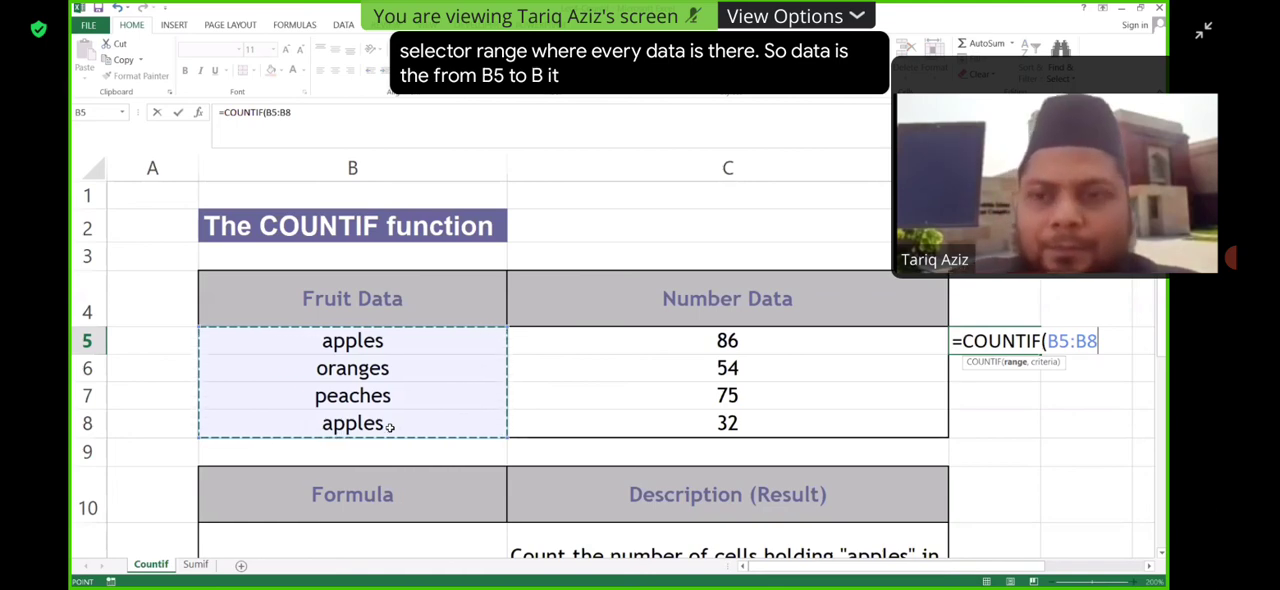
type(",")
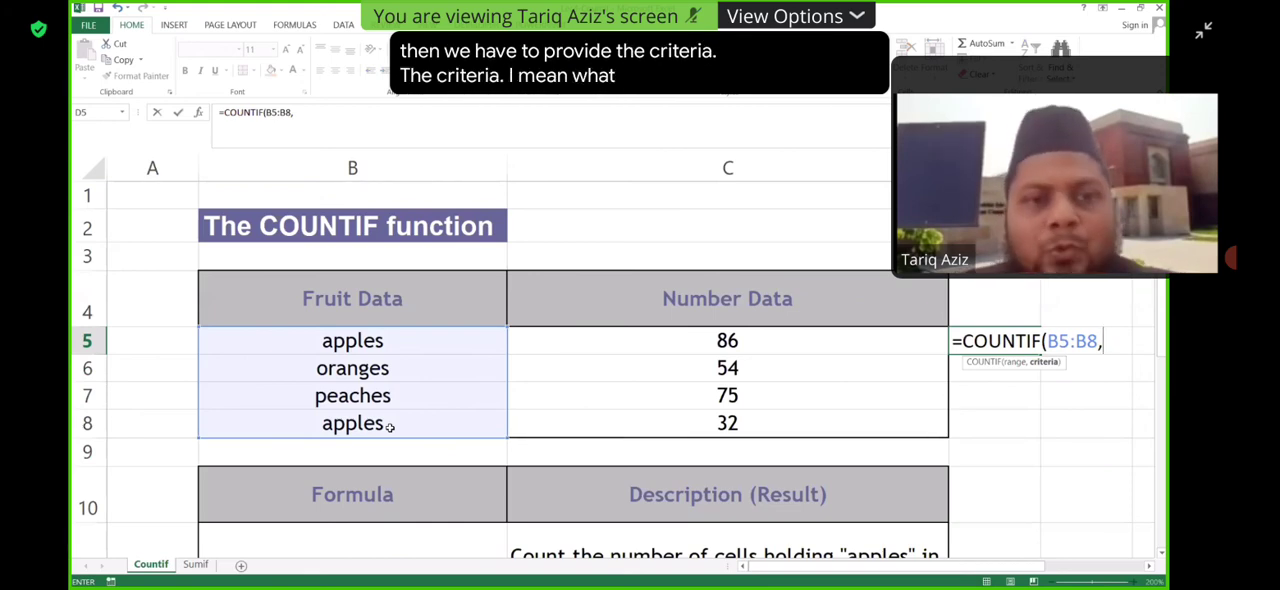
type("\"")
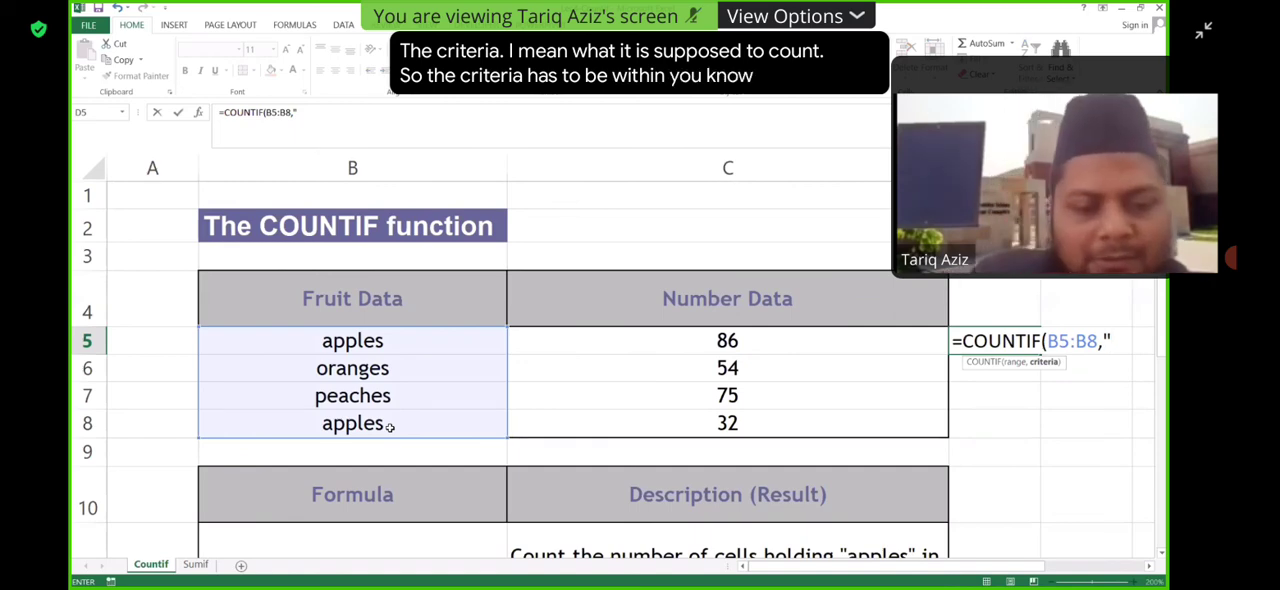
type("appl")
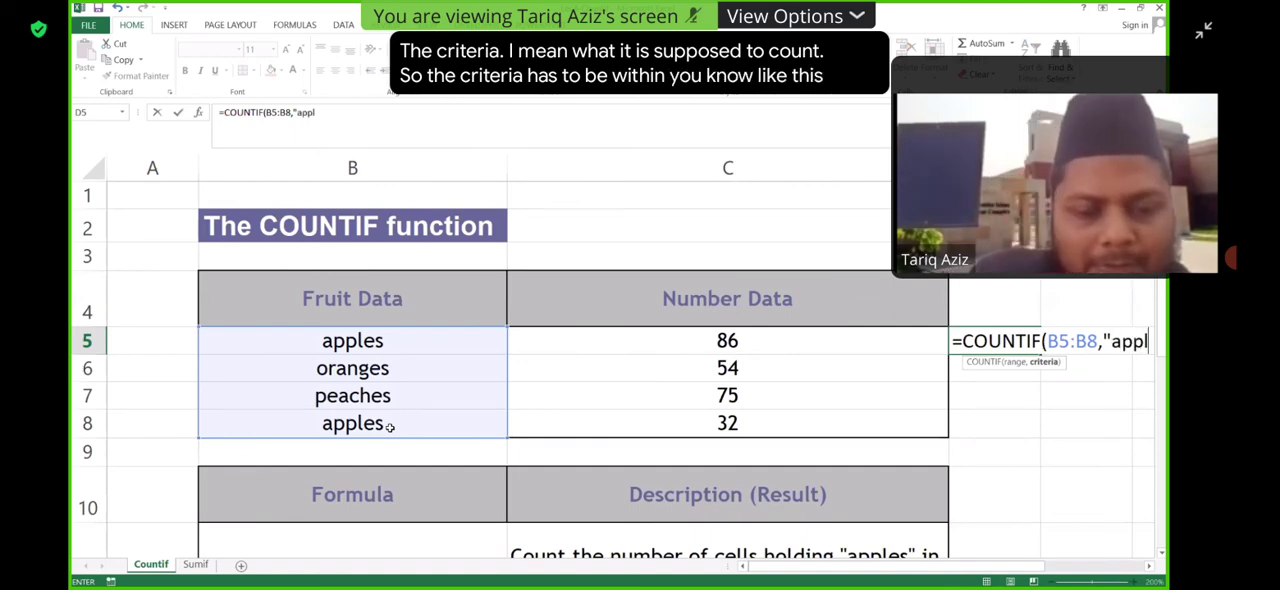
type("es\")")
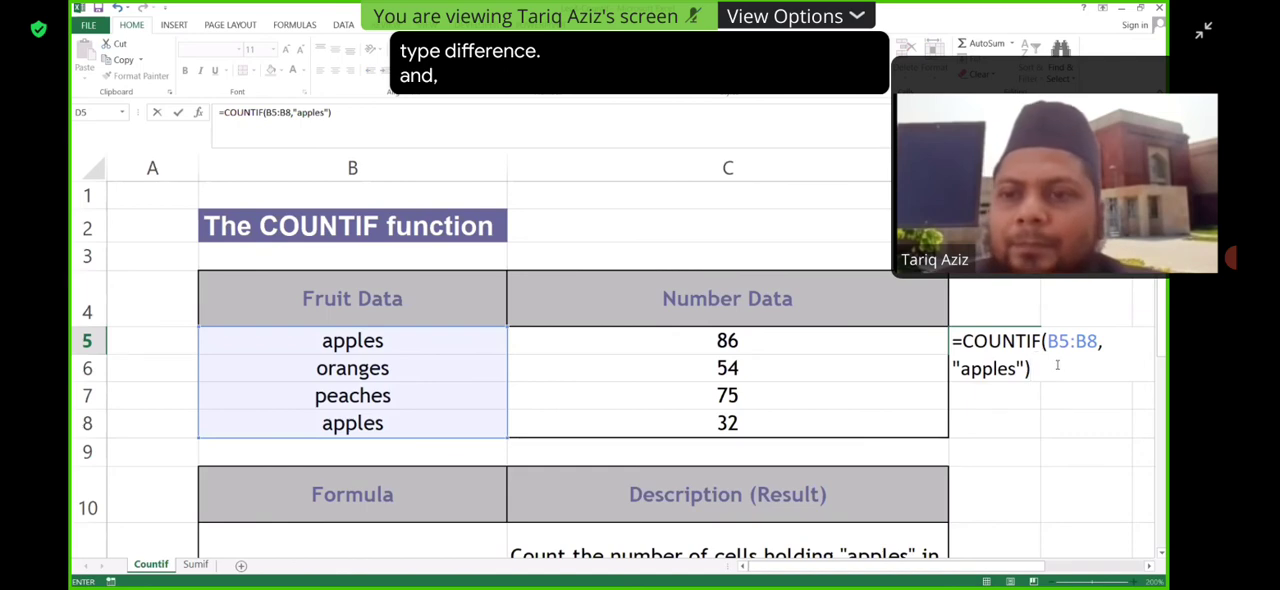
key("Return")
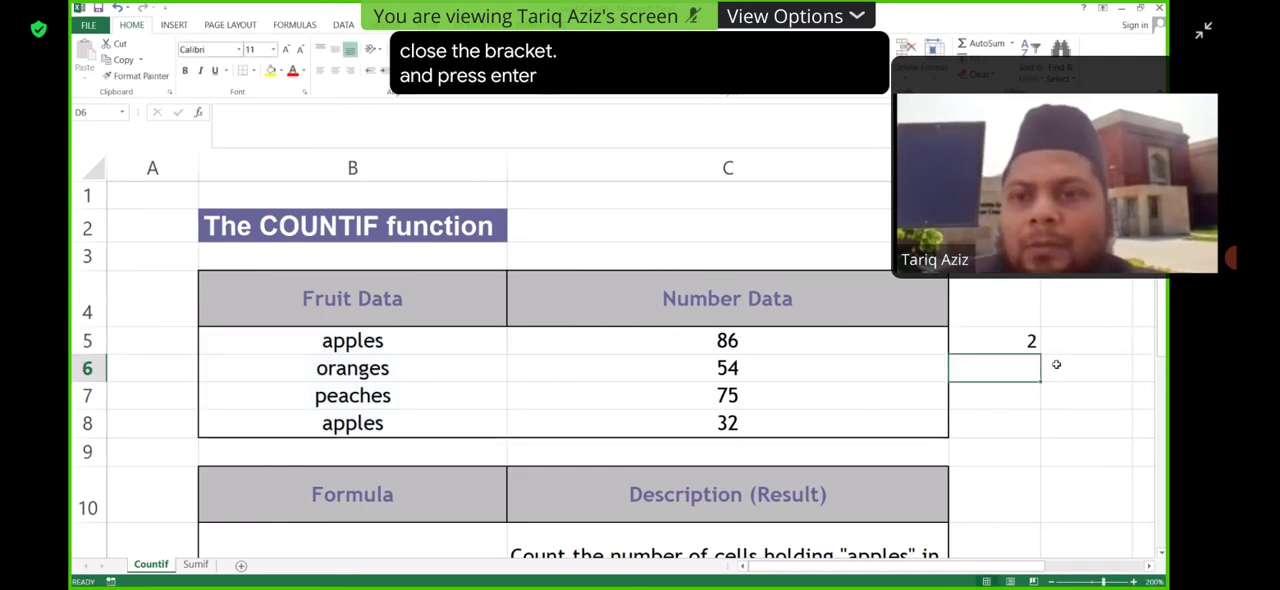
- Check the COUNTIF formula in D5 against the apples entries in B5 and B8
left_click(1031, 341)
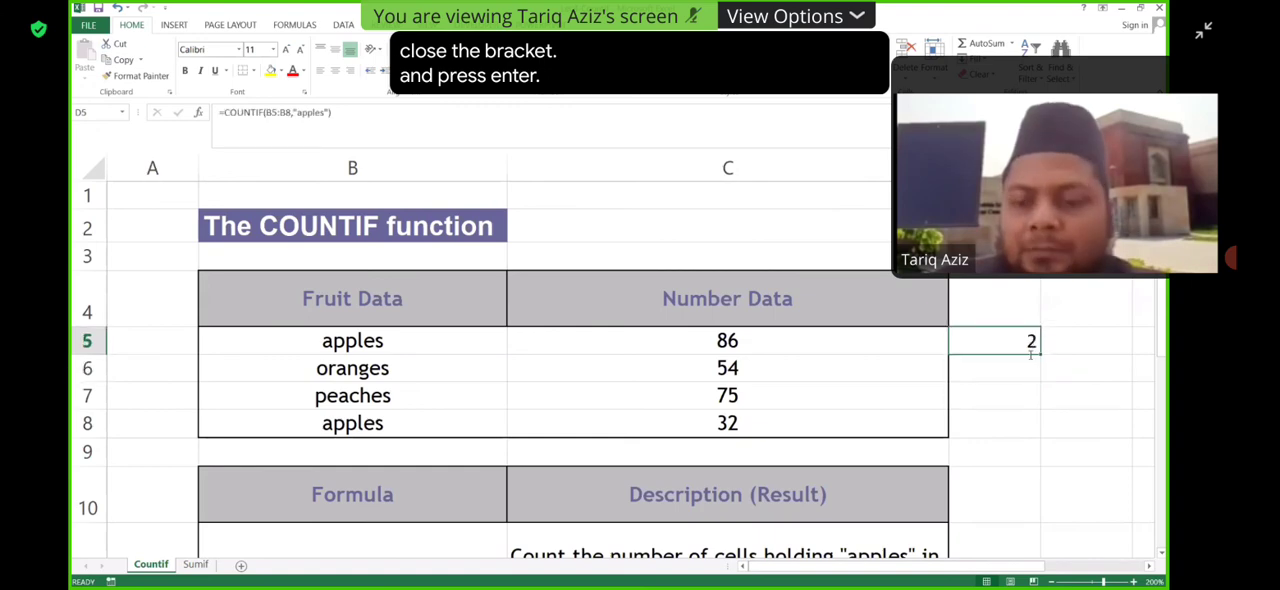
key("F2")
key("Return")
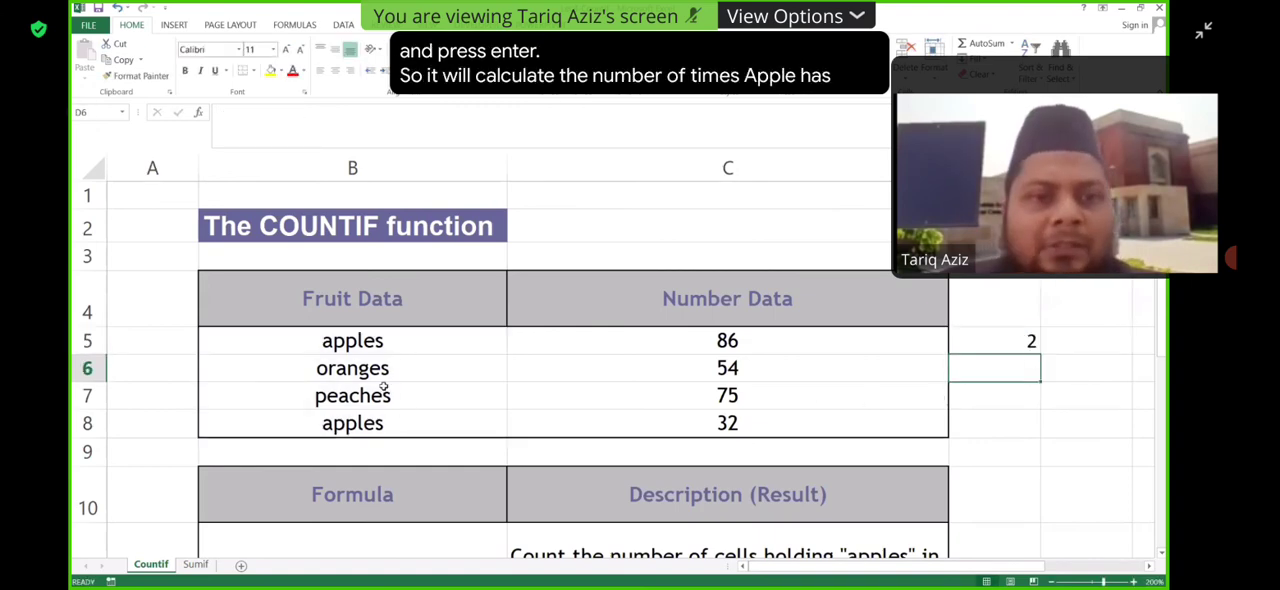
left_click(375, 333)
left_click(348, 423)
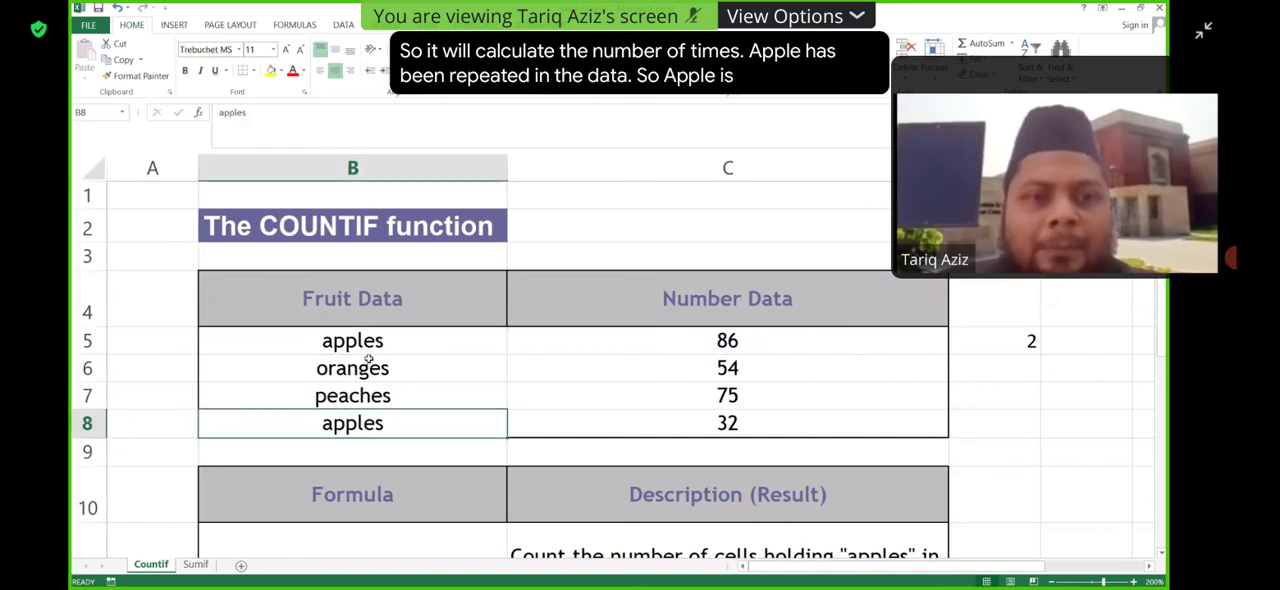
double_click(1000, 340)
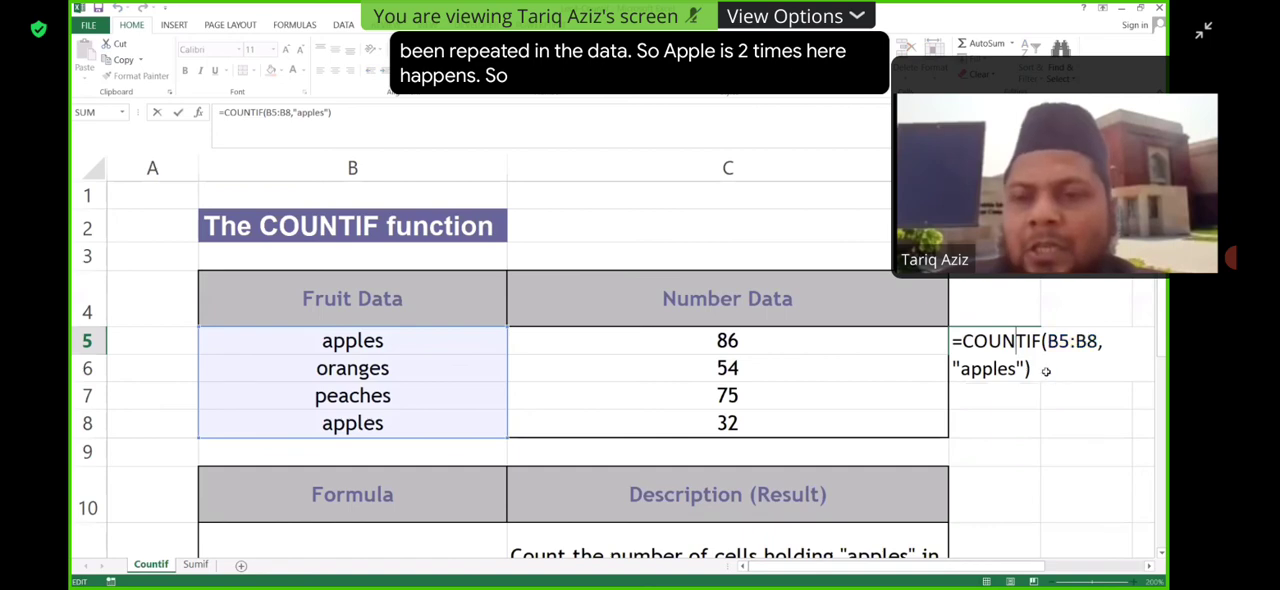
key("Return")
left_click(1030, 342)
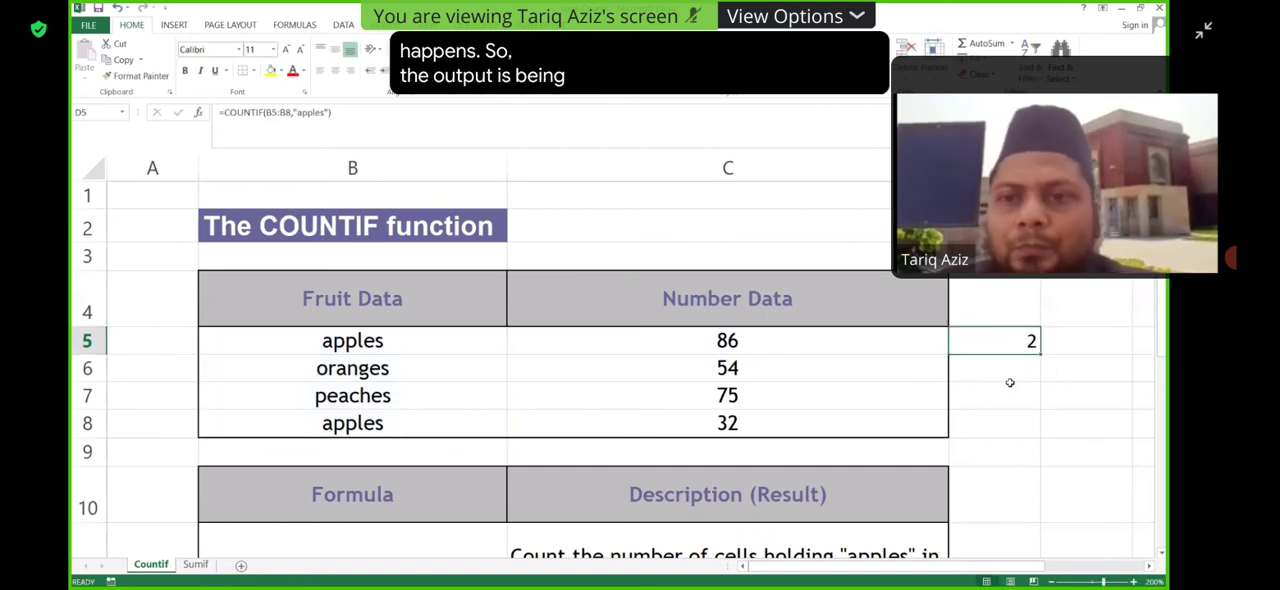
left_click(1014, 372)
- Replace the criterion of the COUNTIF formula in D5 with "oranges" and commit it
double_click(1024, 343)
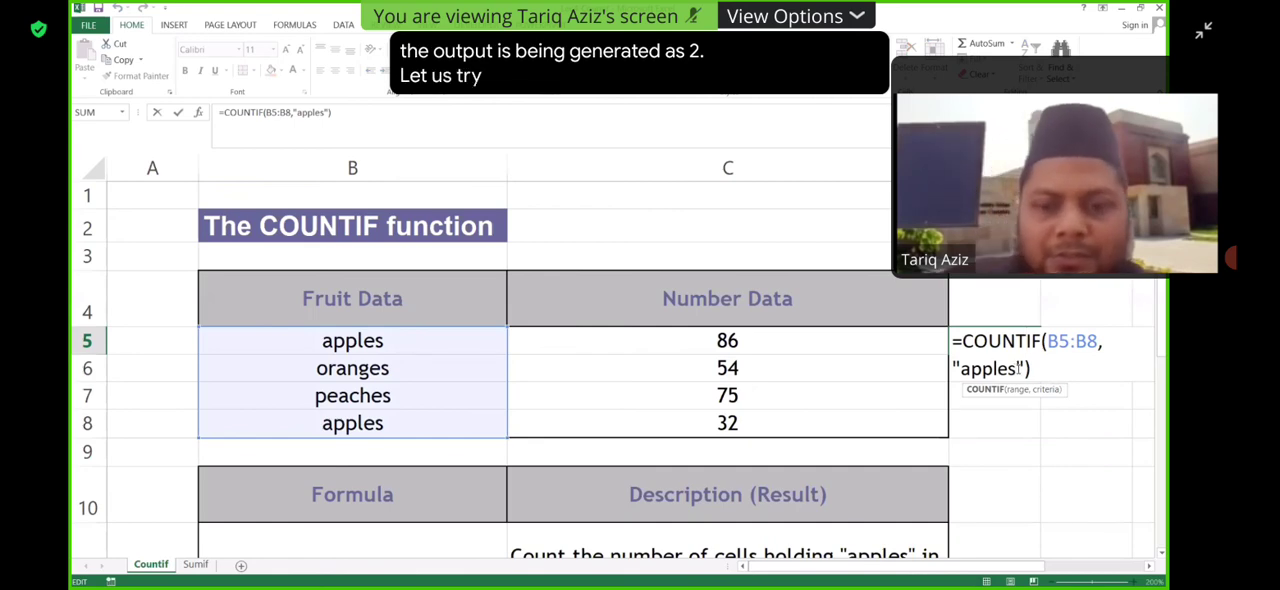
key("BackSpace")
key("BackSpace")
key("BackSpace")
key("BackSpace")
key("BackSpace")
key("BackSpace")
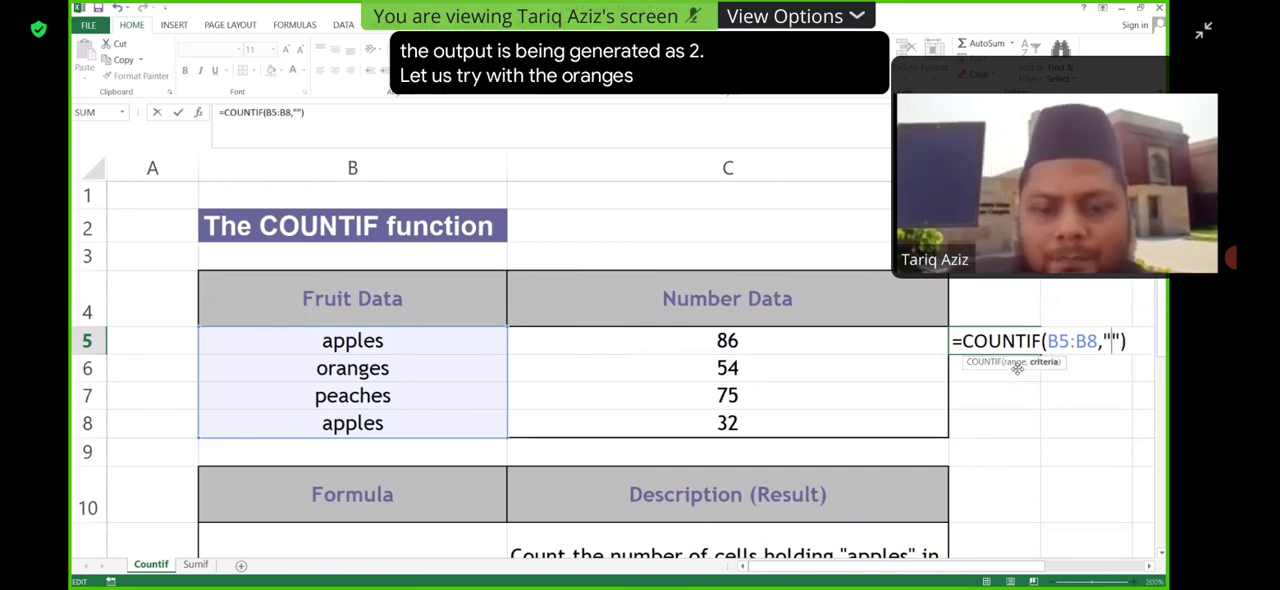
type("oranges")
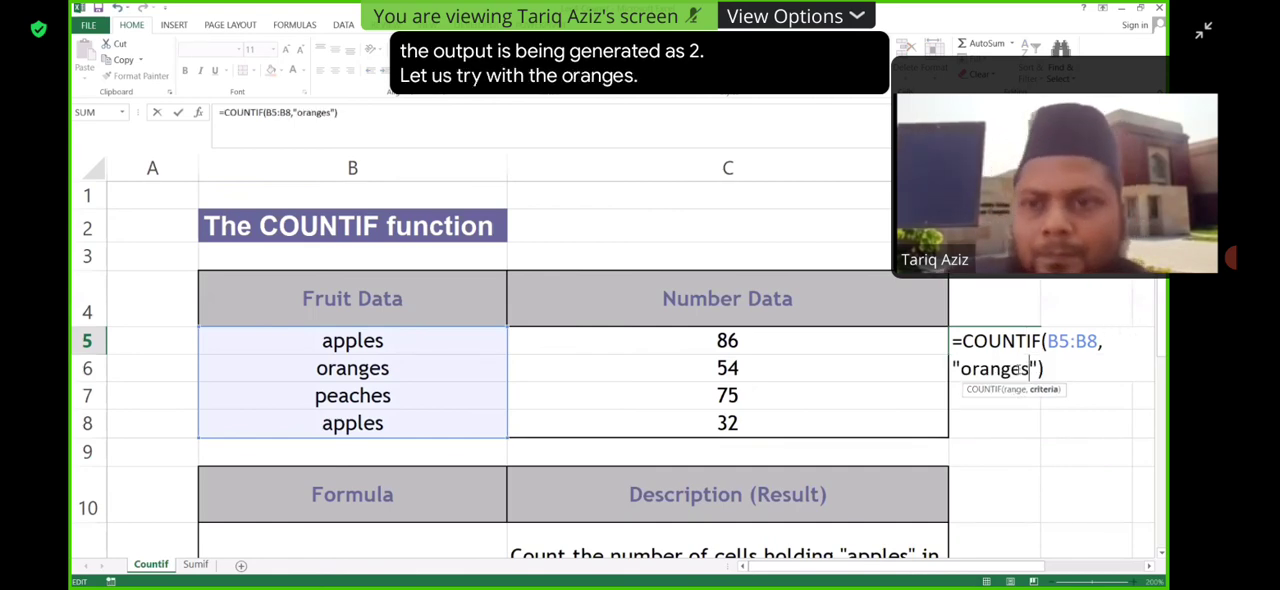
key("Return")
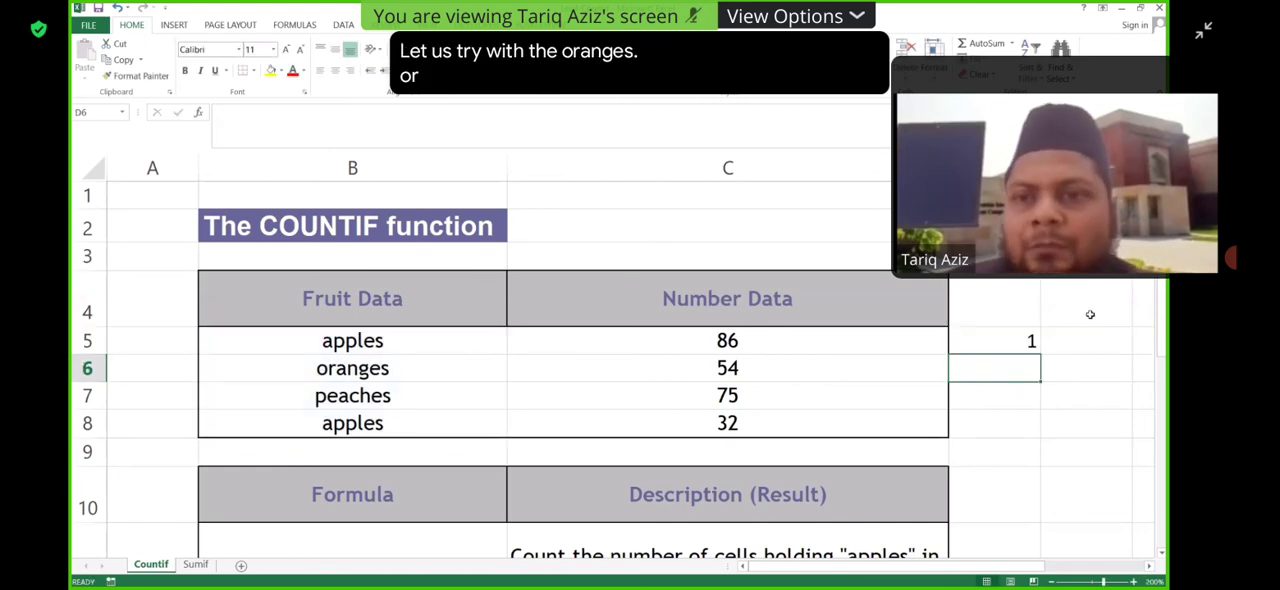
- Change the criterion of the COUNTIF formula in D5 to "peaches" and commit it
left_click(1022, 341)
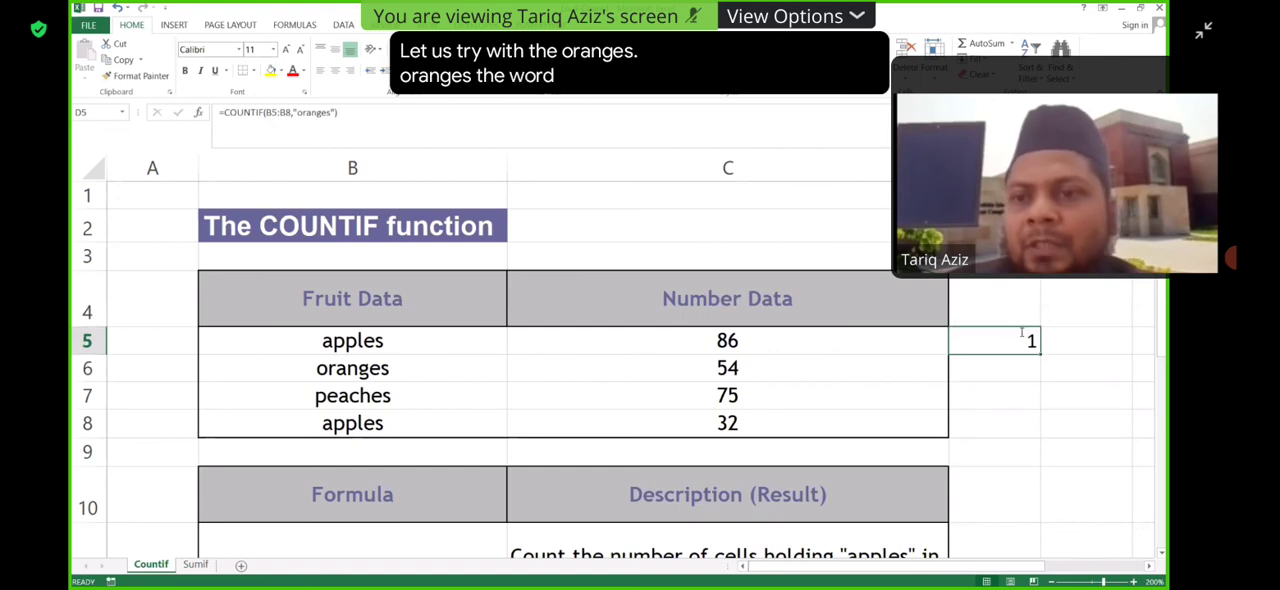
double_click(1018, 341)
key("BackSpace")
key("BackSpace")
key("BackSpace")
key("BackSpace")
key("BackSpace")
key("BackSpace")
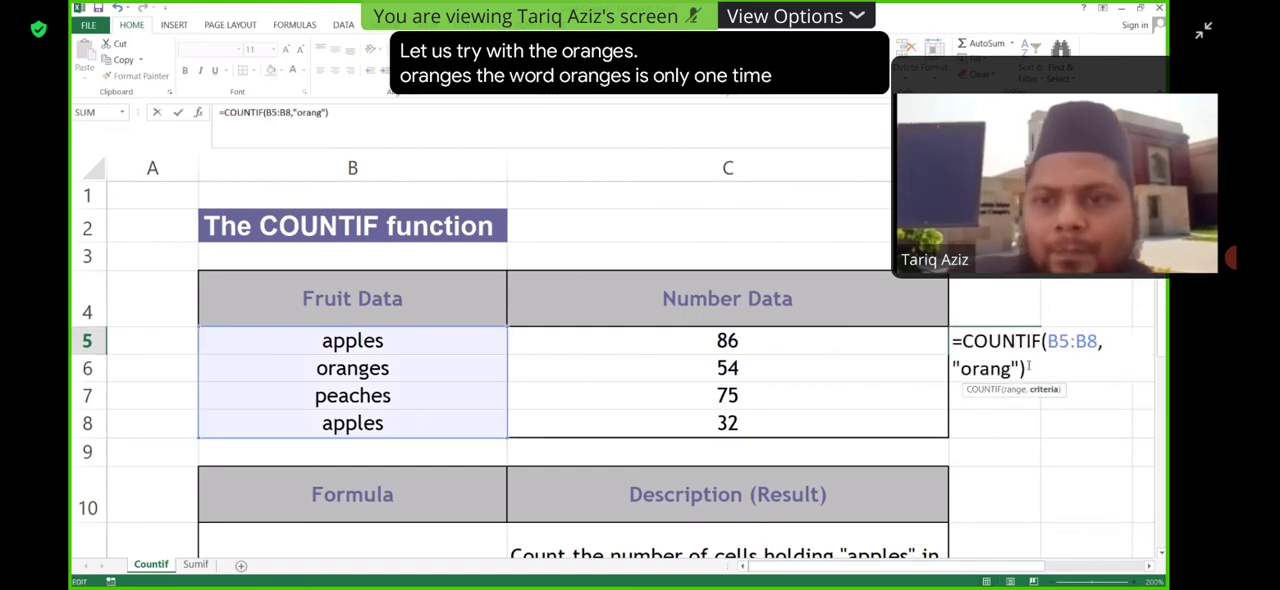
key("BackSpace")
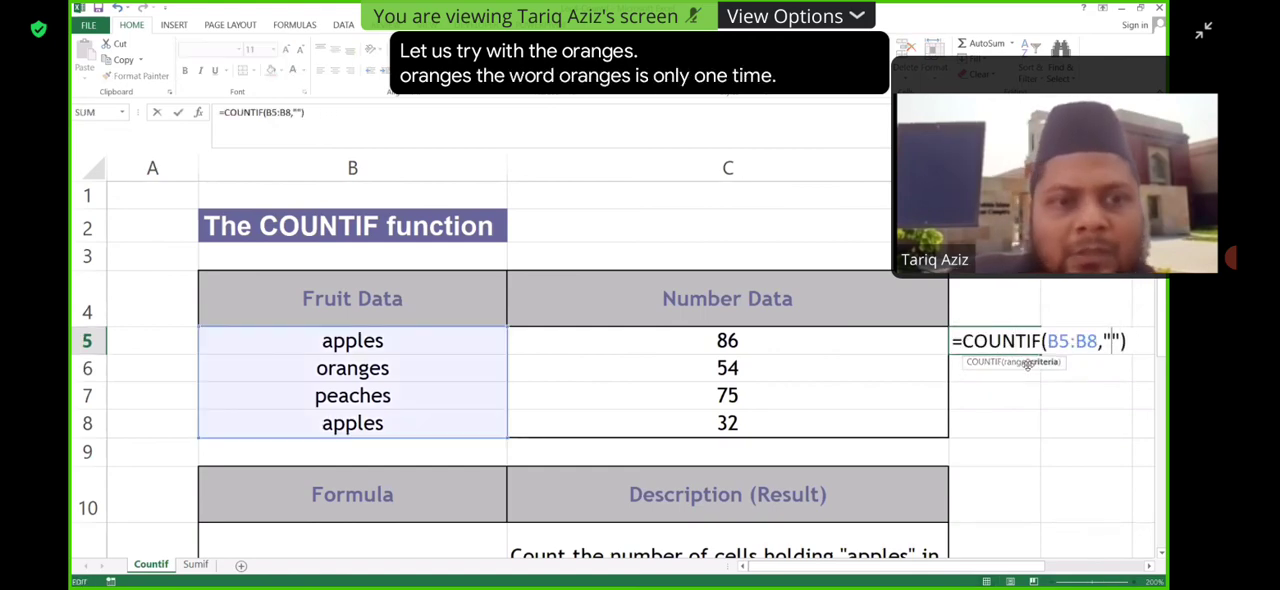
type("pe")
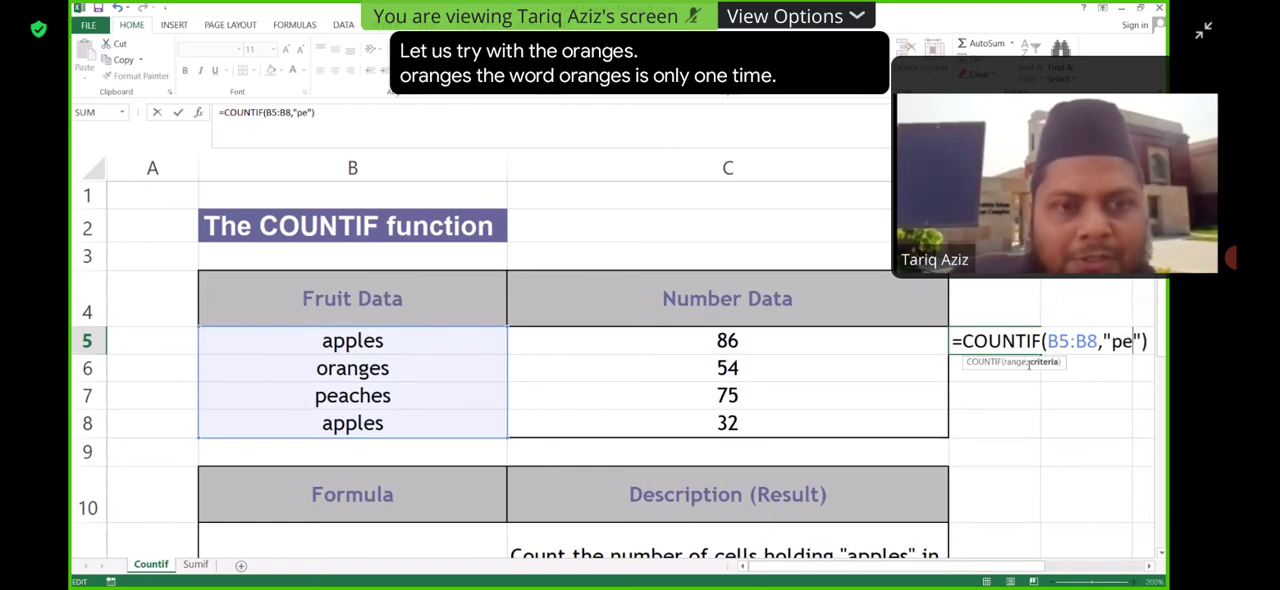
type("aches")
key("Return")
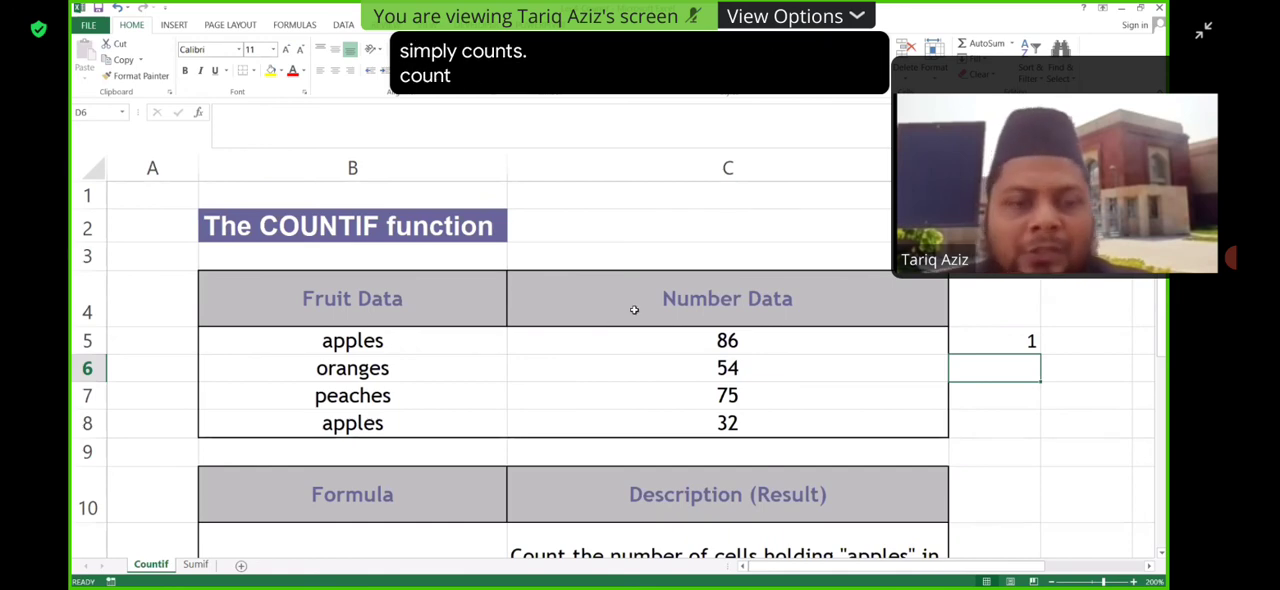
- Review the range and criterion of the D5 formula and the sample COUNTIF formulas below the fruit table
left_click(976, 338)
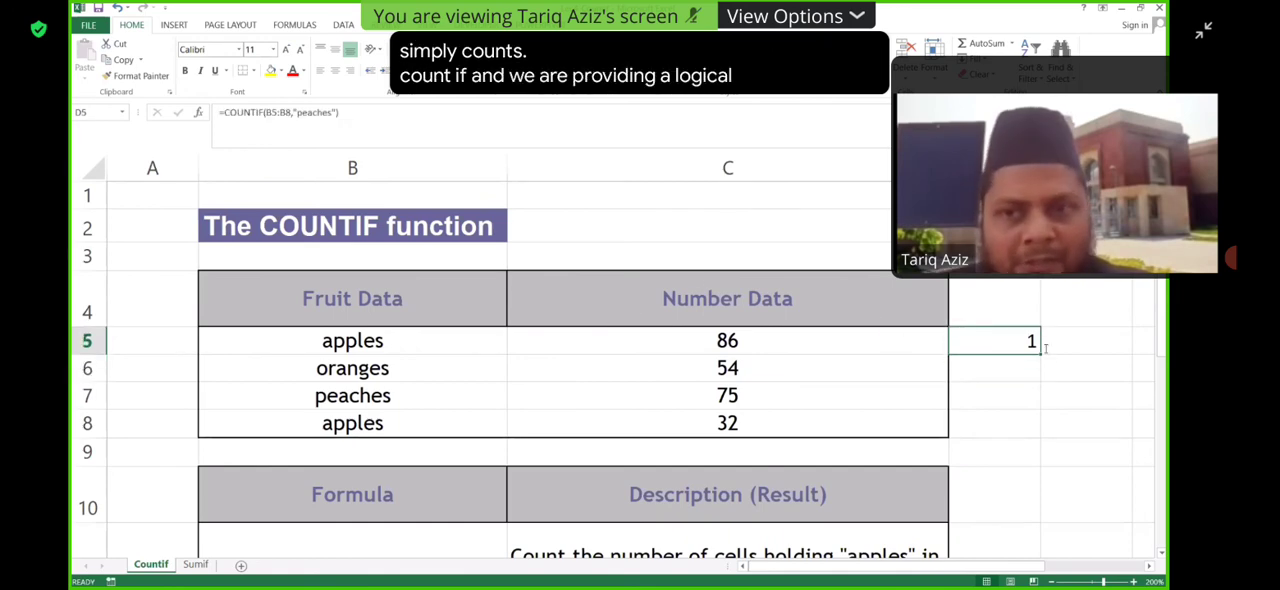
double_click(976, 338)
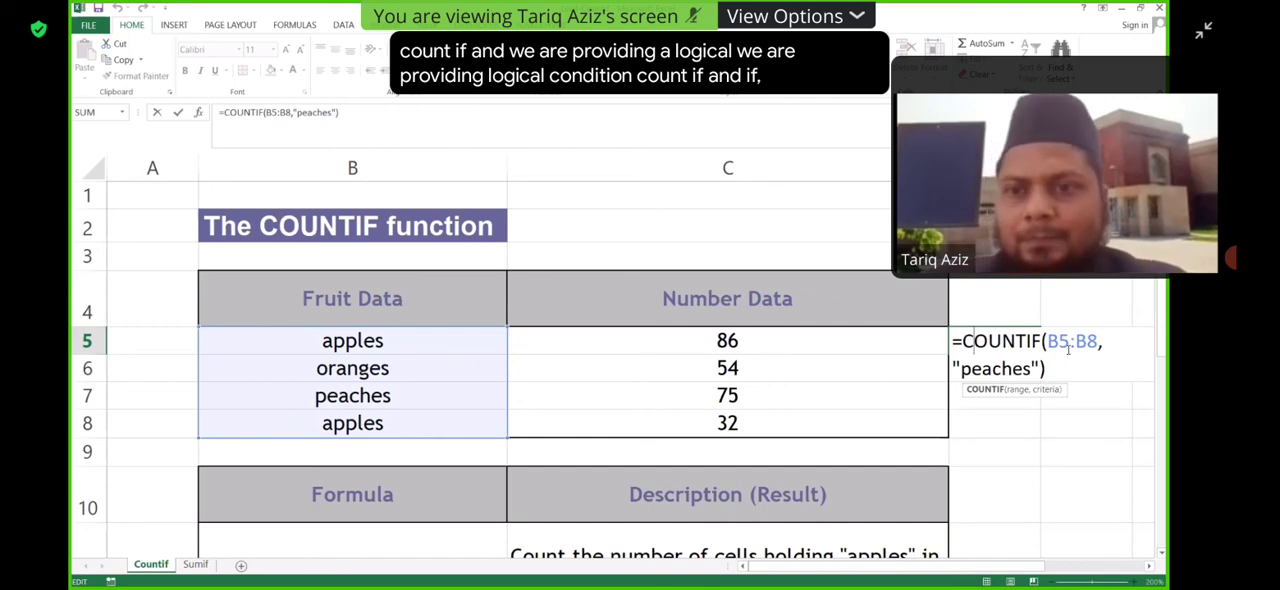
key("Return")
double_click(1016, 341)
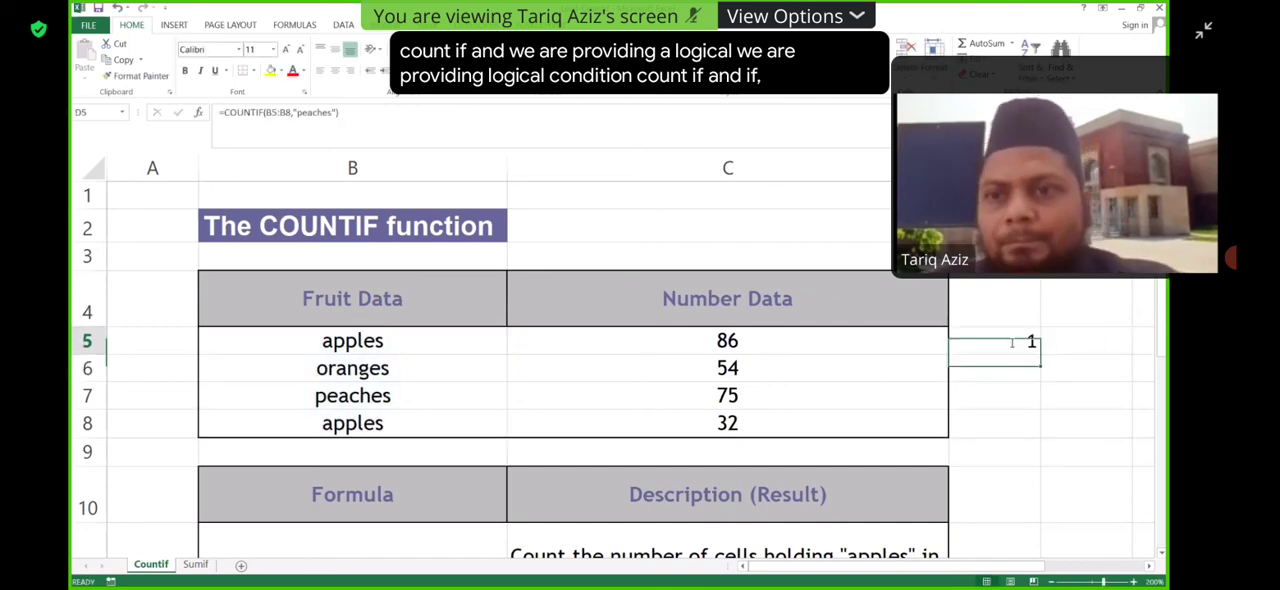
left_click(995, 420)
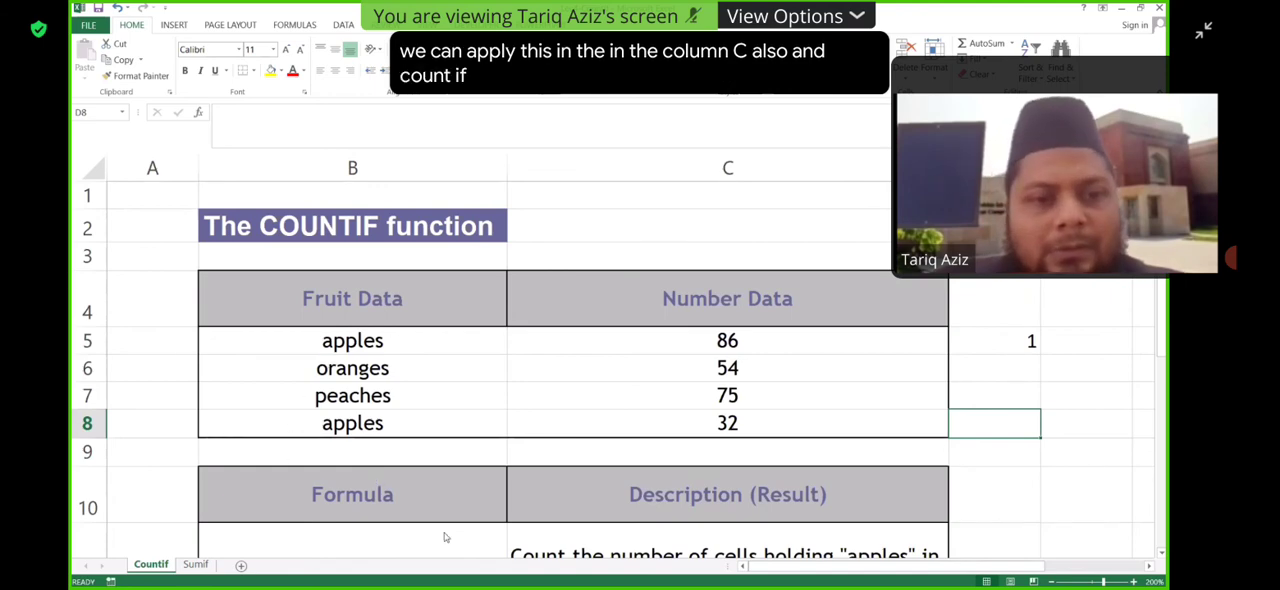
scroll(568, 483, "down", 3)
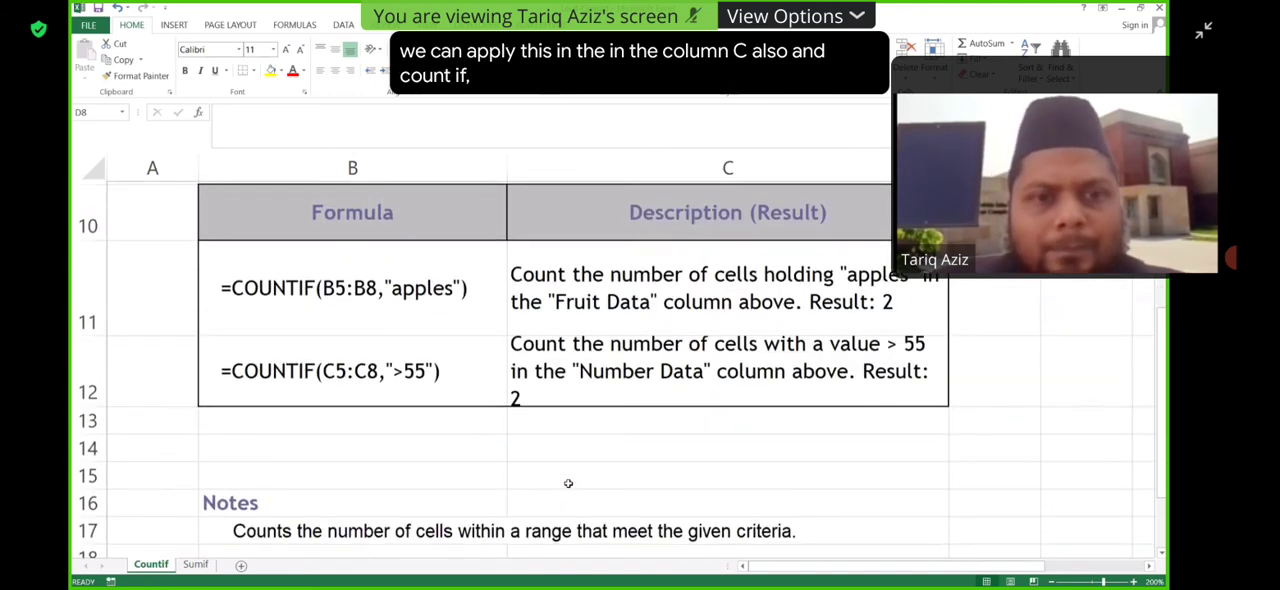
scroll(568, 483, "up", 3)
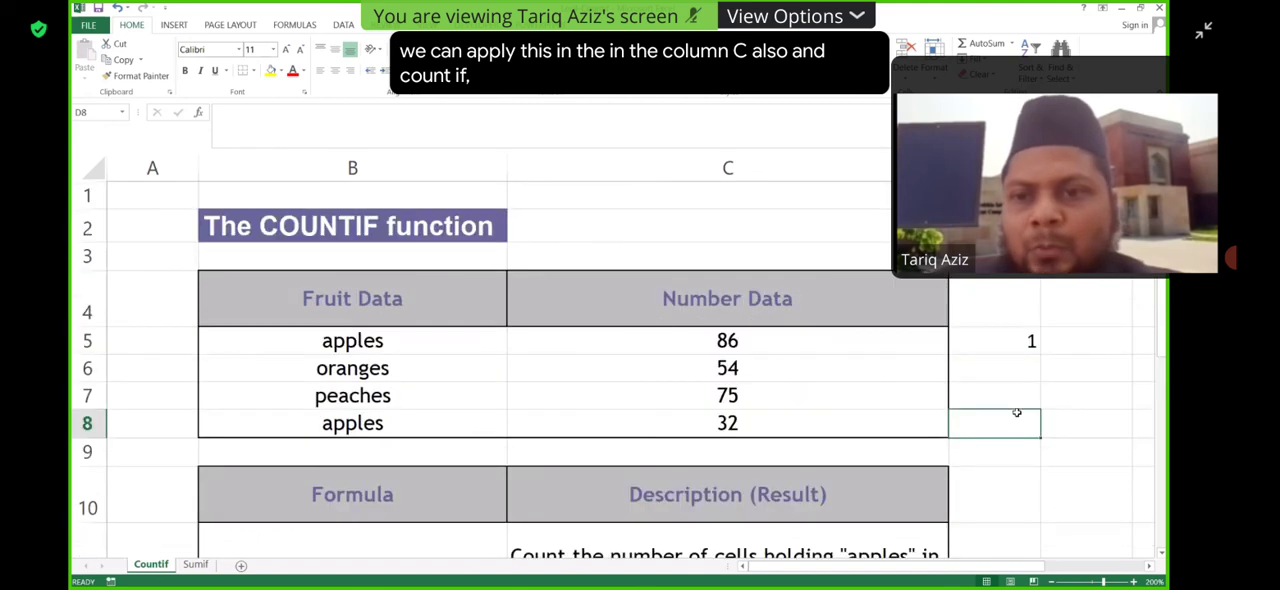
- Start a COUNTIF formula in D7 with the number data C5:C8 as its range
left_click(1016, 384)
type("=")
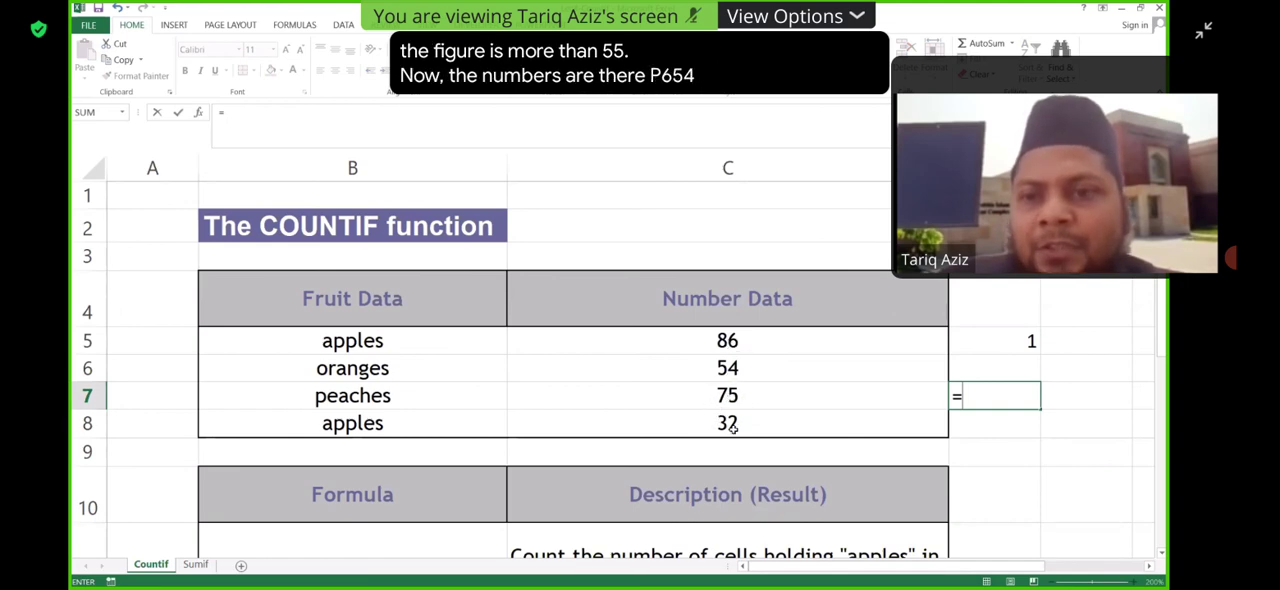
left_click(1006, 400)
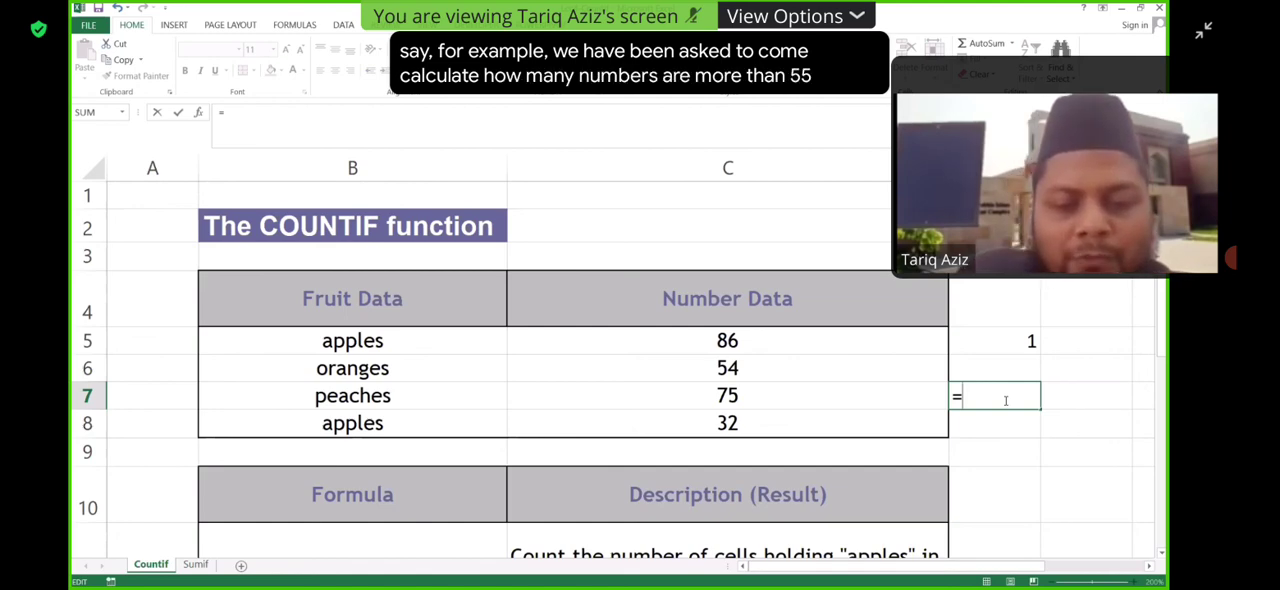
type("countif")
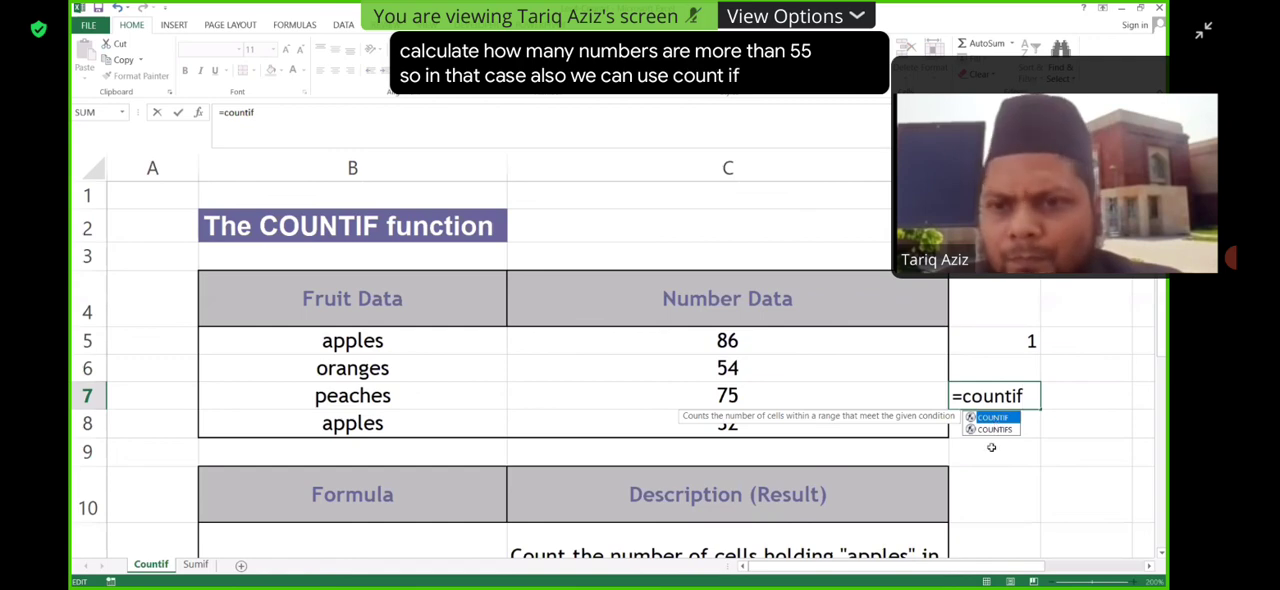
key("Tab")
left_click(775, 338)
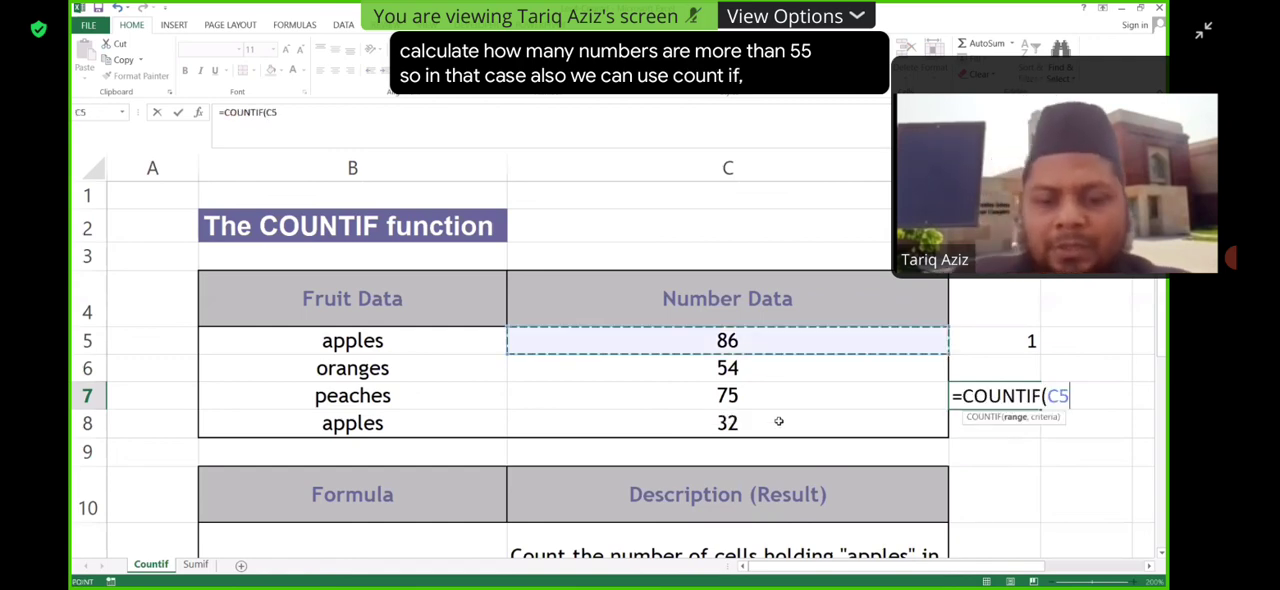
left_click_drag(778, 421, 777, 420)
type(",")
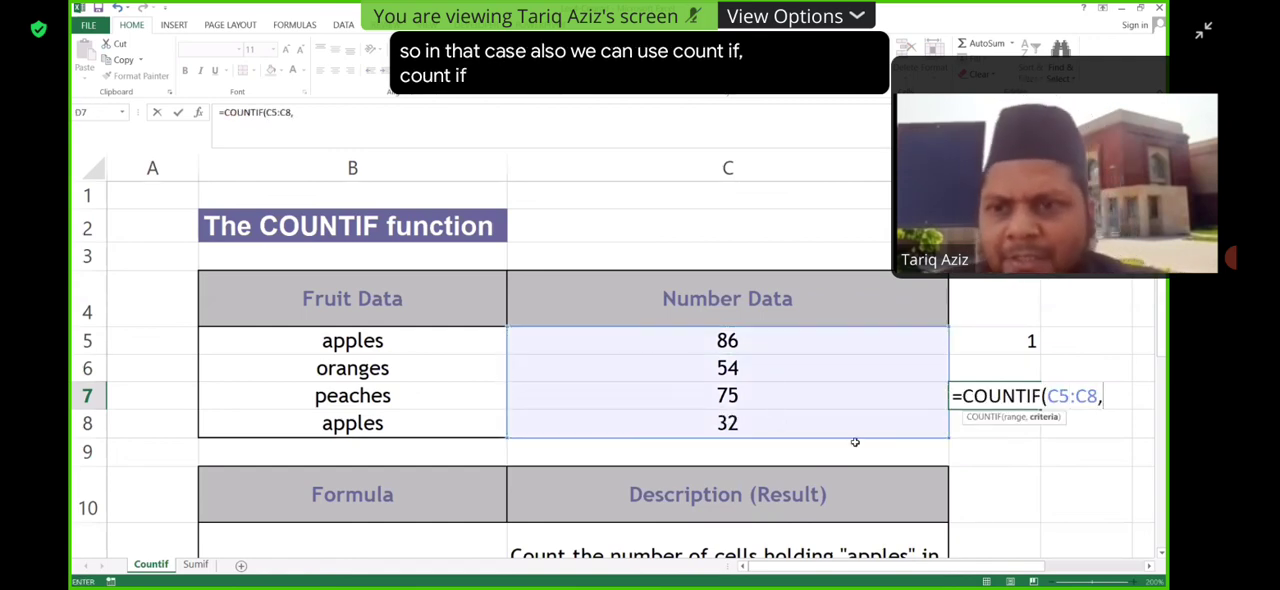
type("\">")
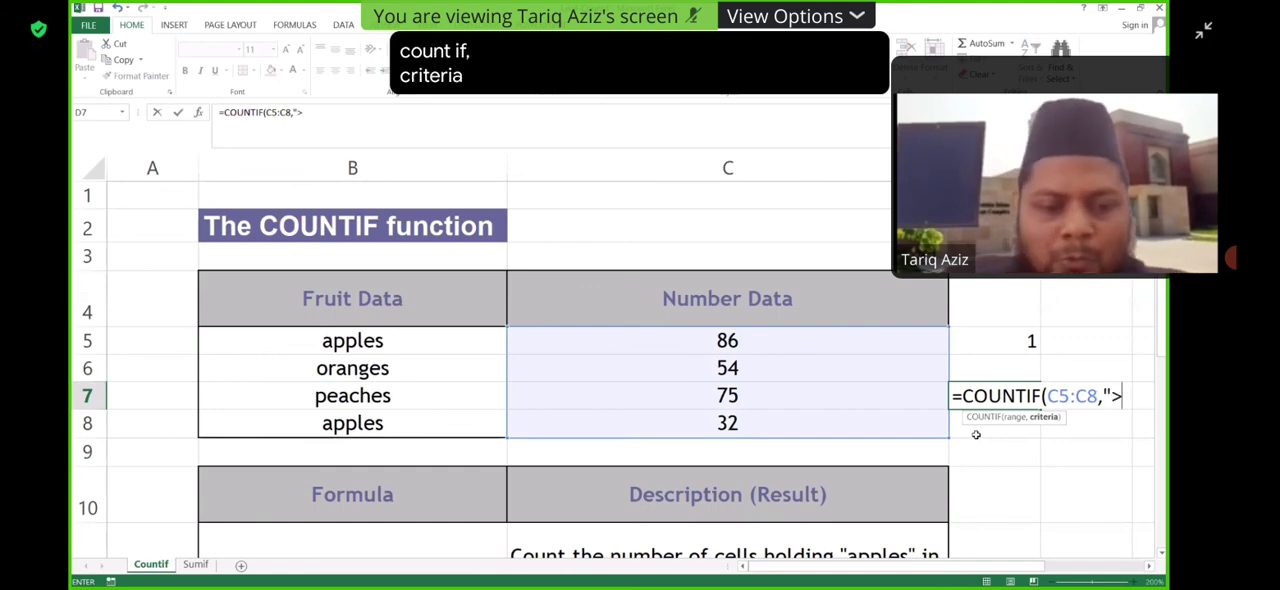
type("55\")")
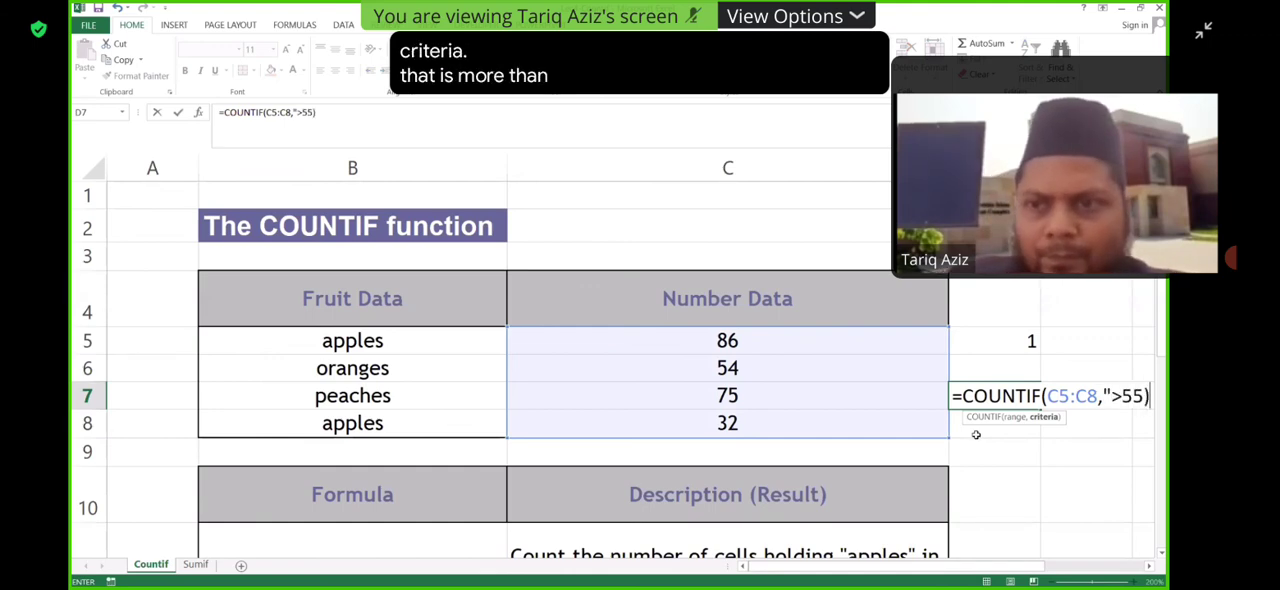
- Complete the COUNTIF formula in D7 with the criterion ">55" and commit it
key("BackSpace")
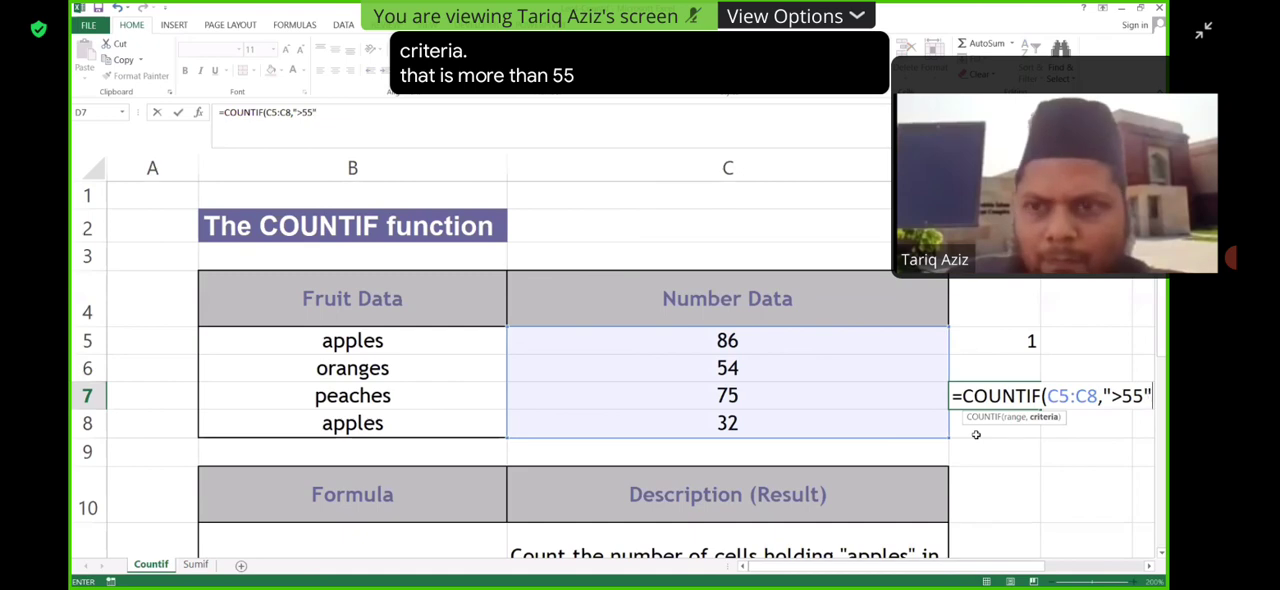
type(")")
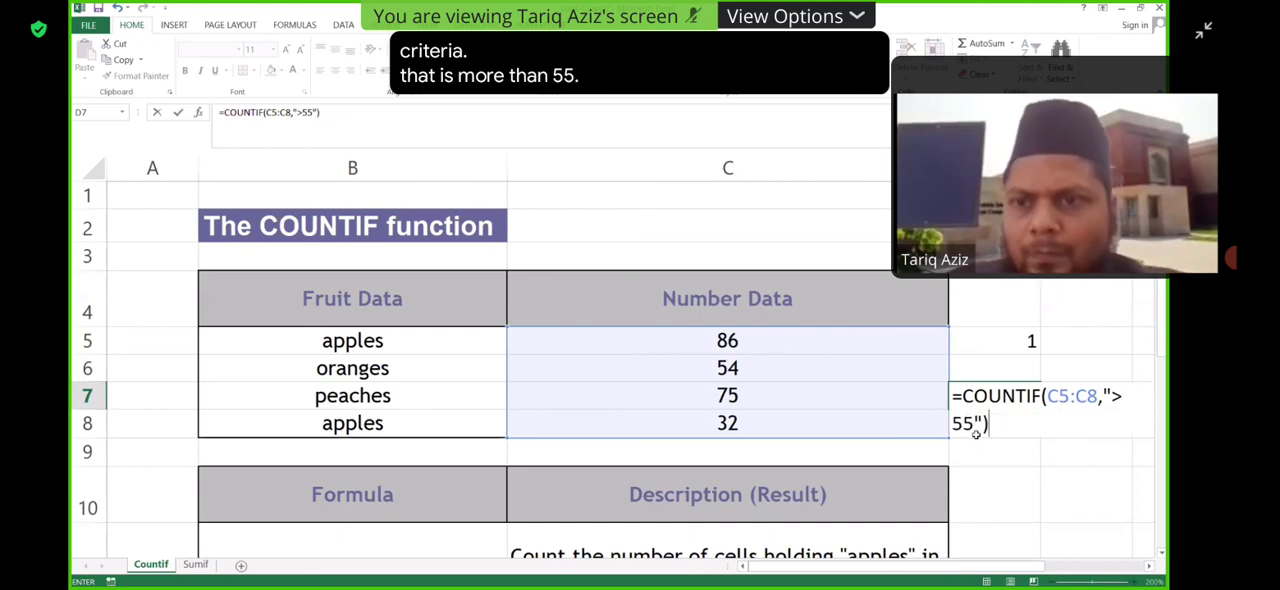
key("Return")
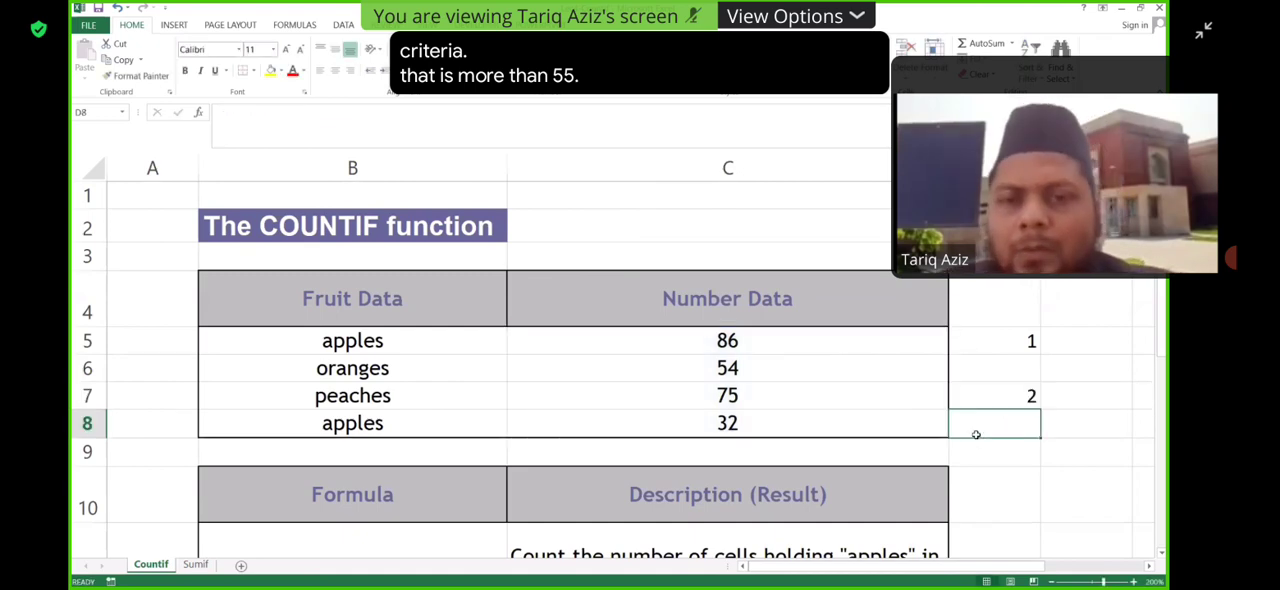
- Review the D7 COUNTIF formula's range and criterion against the sample formulas below the fruit table
left_click(1019, 395)
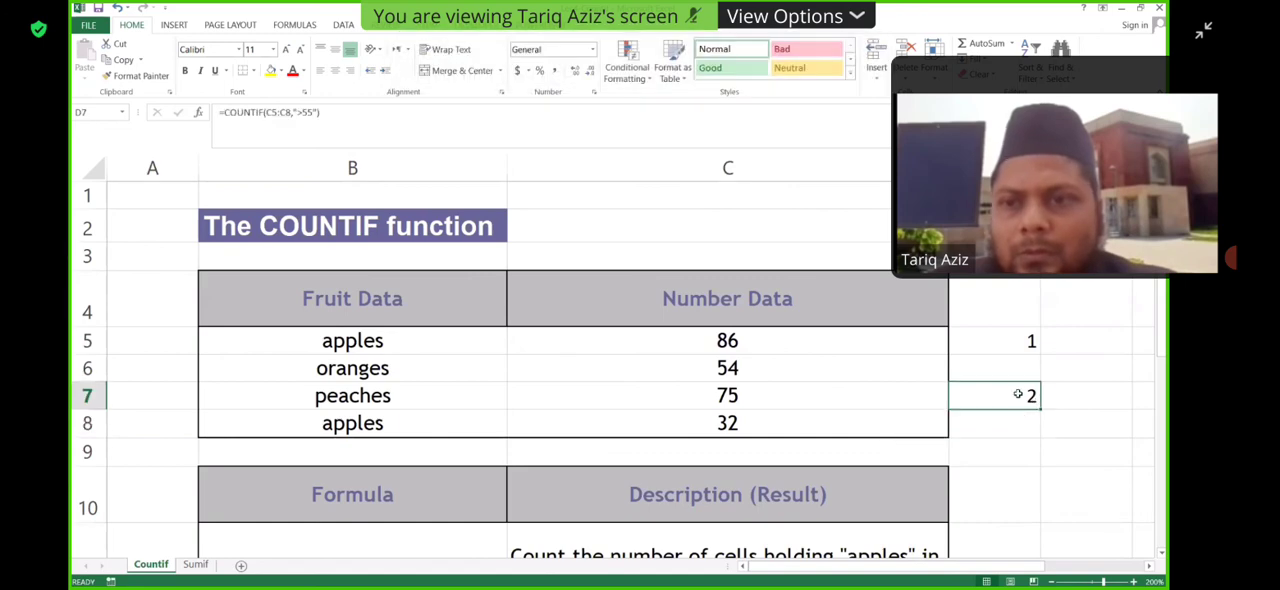
key("F2")
scroll(1037, 435, "down", 3)
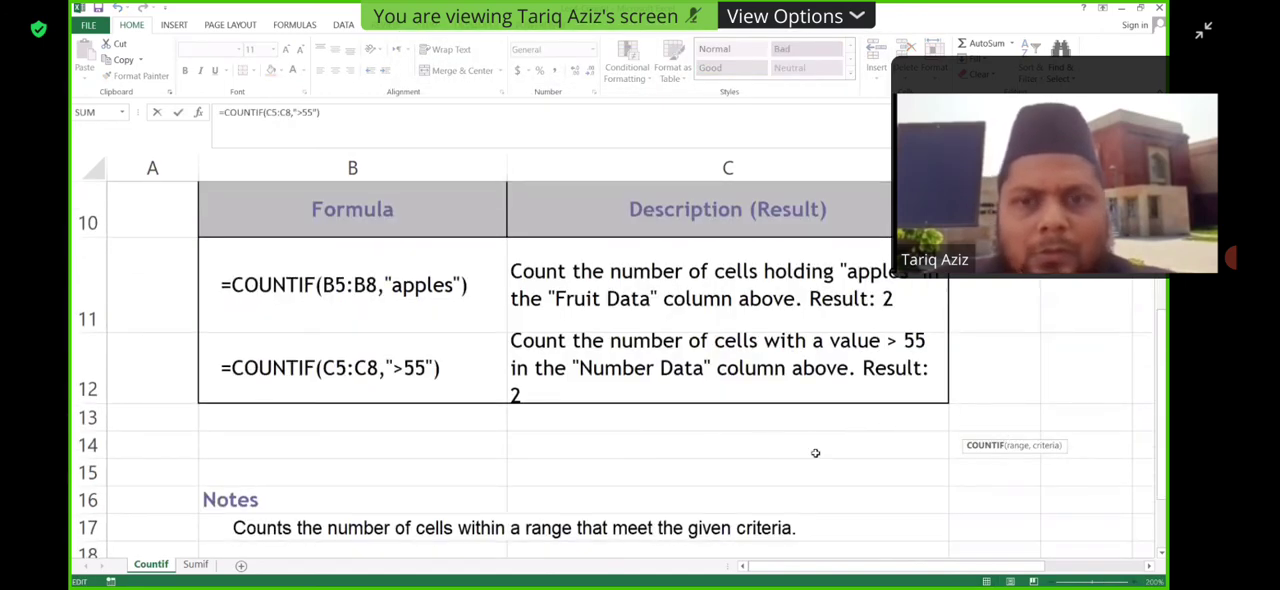
scroll(828, 458, "up", 3)
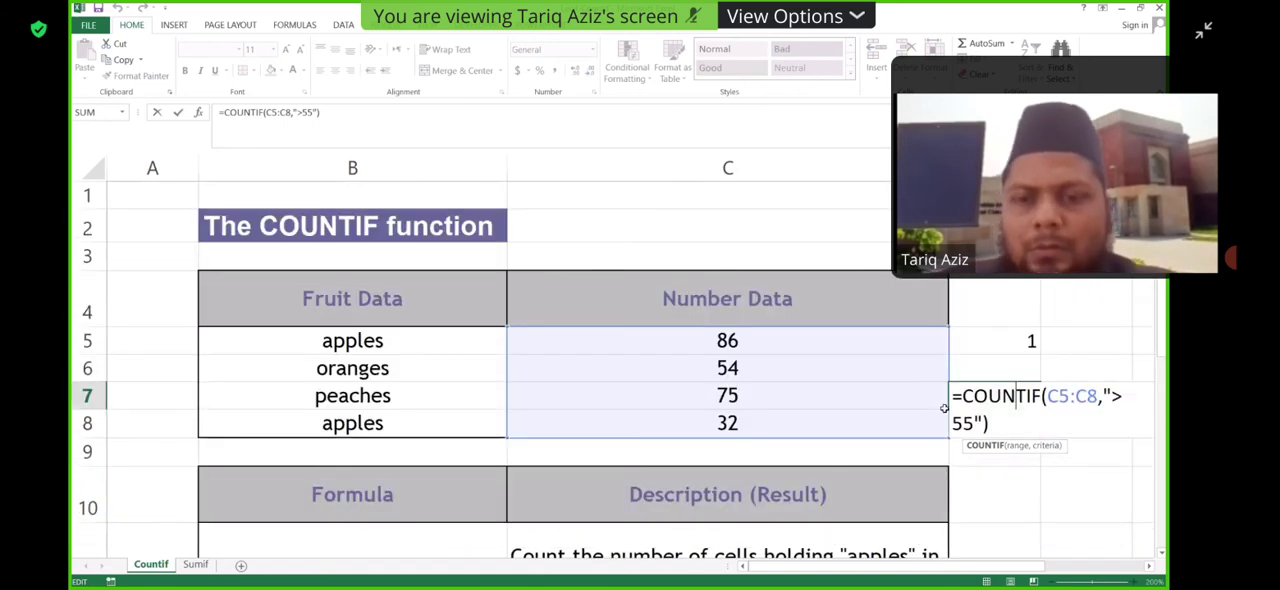
key("Return")
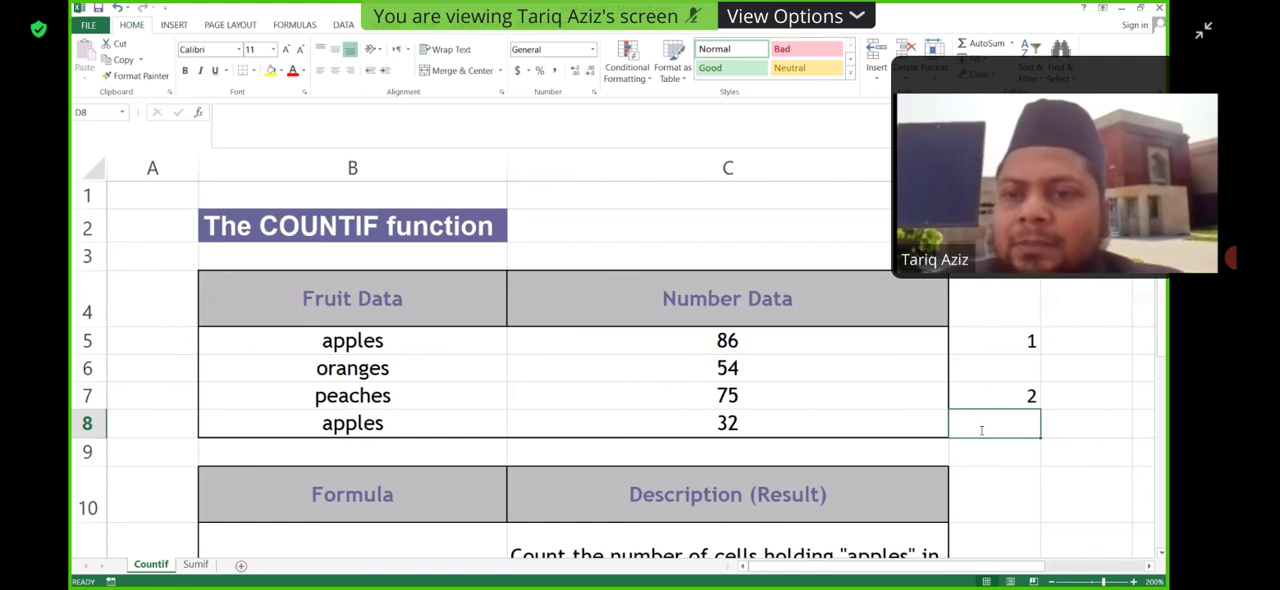
double_click(1029, 396)
key("Return")
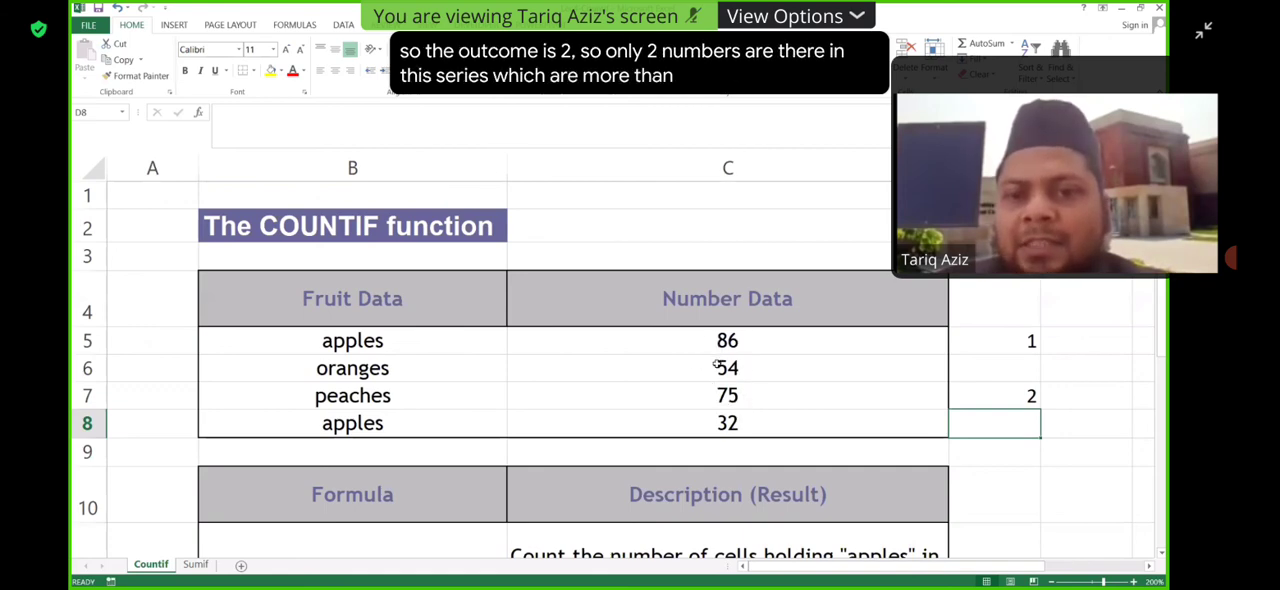
- Change the criterion of the COUNTIF formula in D7 to ">50" and commit it
double_click(1020, 390)
left_click(974, 423)
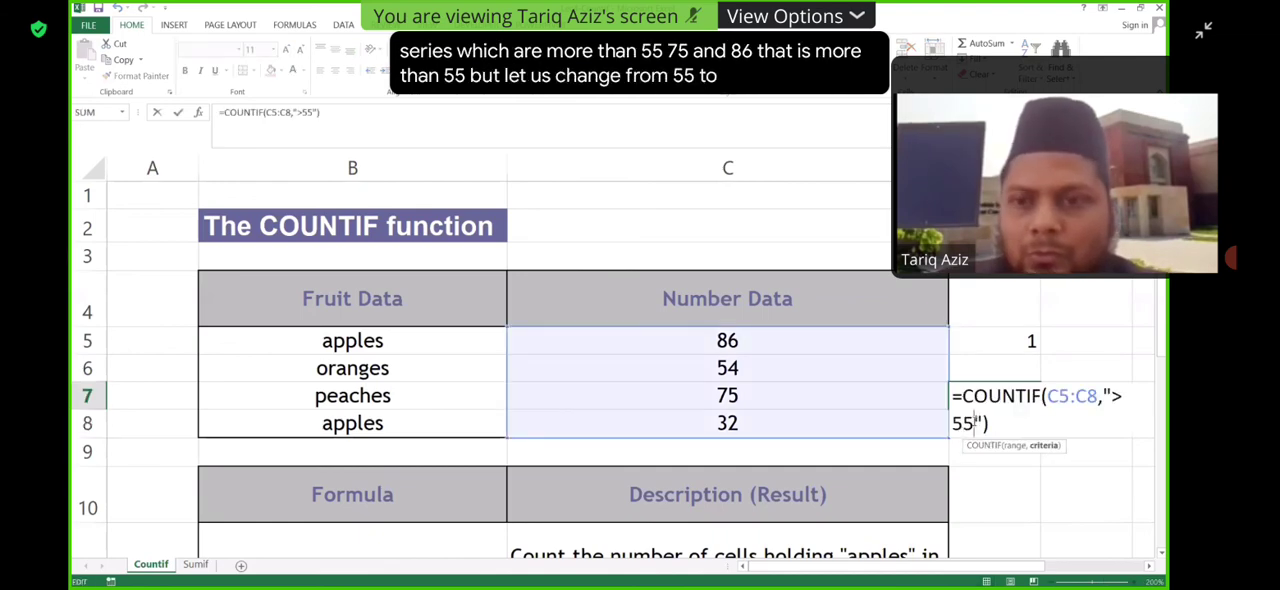
key("BackSpace")
type("0")
key("Return")
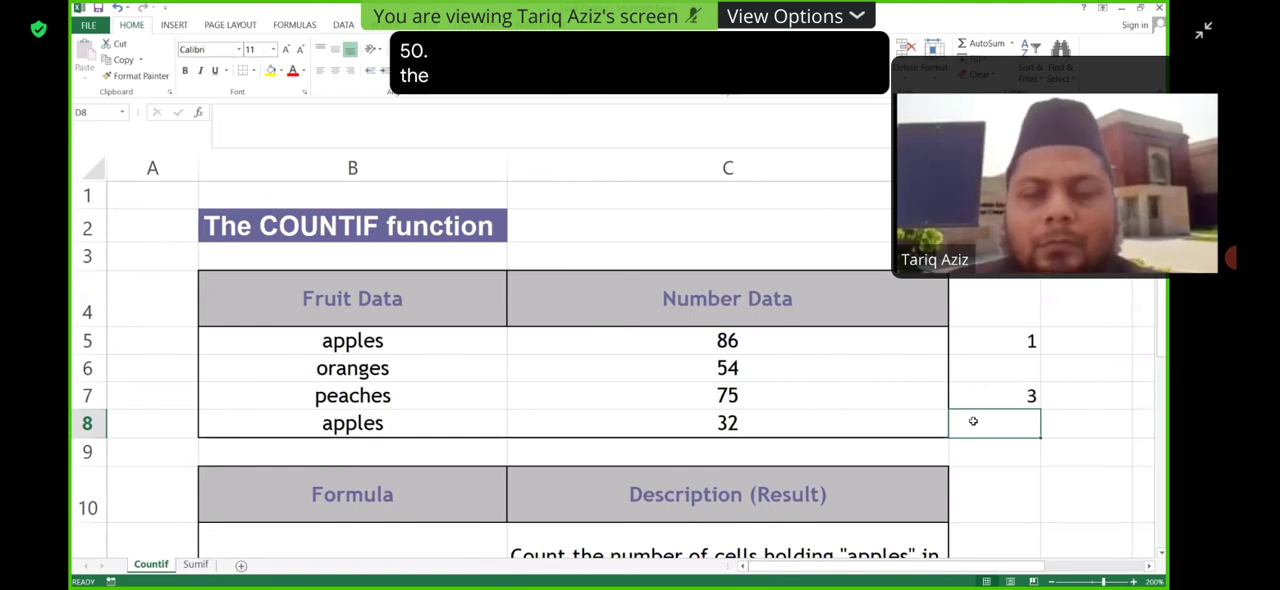
- Set the criterion of the COUNTIF formula in D7 to ">30", commit it, and recheck the formula
double_click(1023, 396)
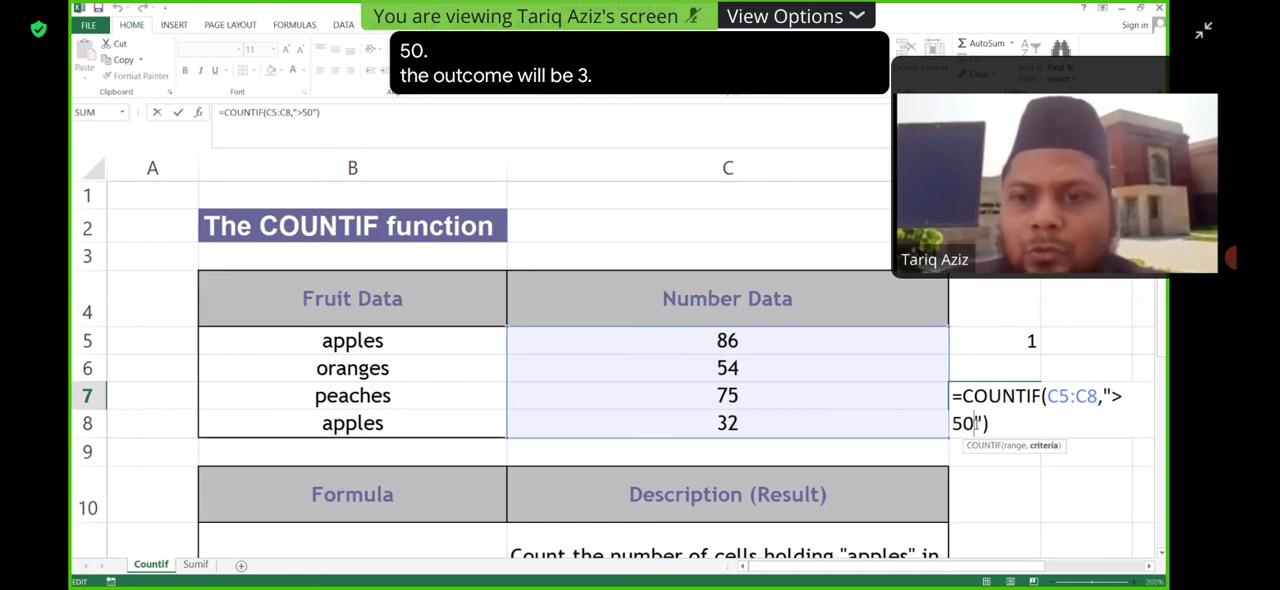
key("BackSpace")
key("BackSpace")
type("30")
key("Return")
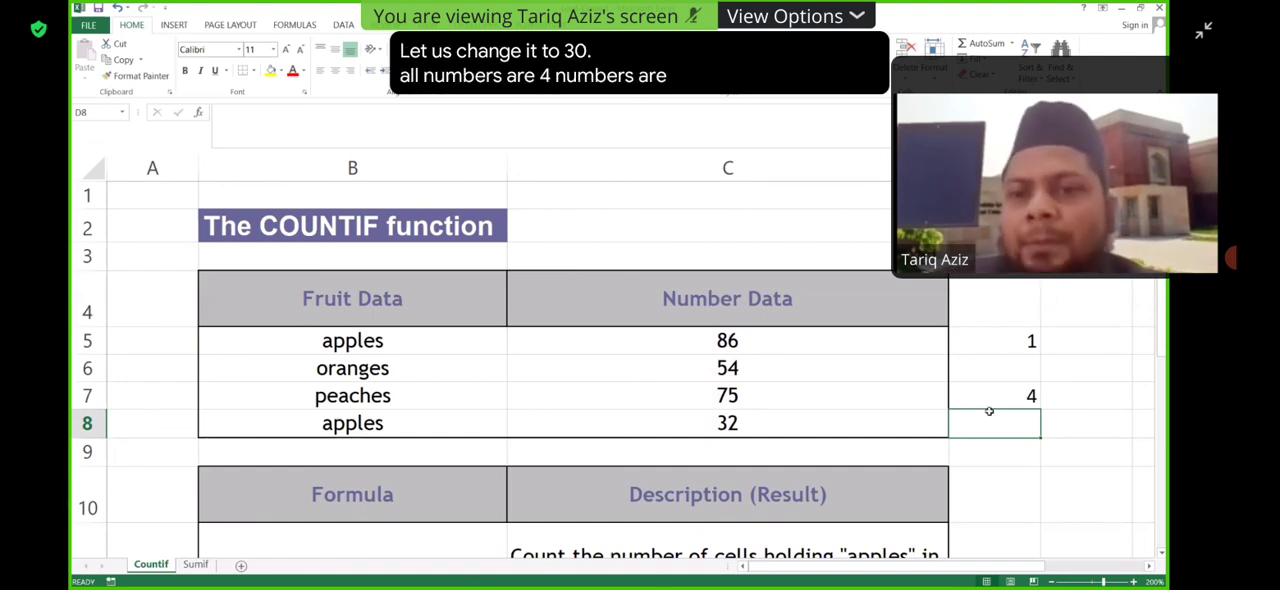
left_click(1009, 397)
double_click(1012, 398)
key("Return")
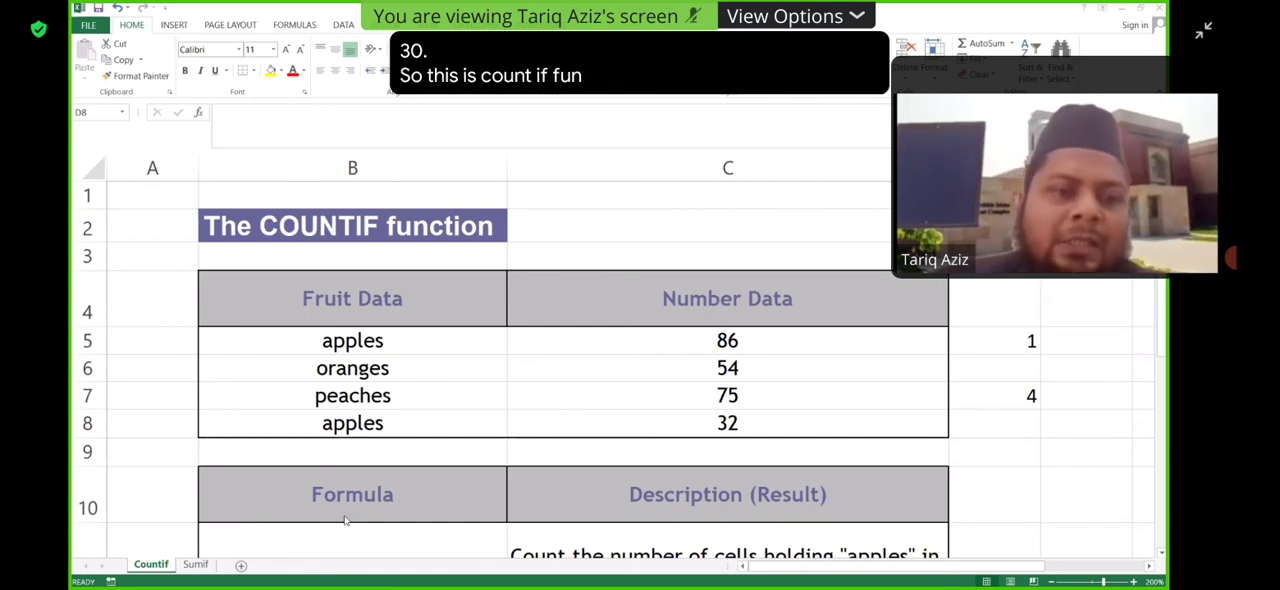
- Switch to the Sumif sheet and examine the property value and commission table with its sample SUMIF formula
left_click(191, 568)
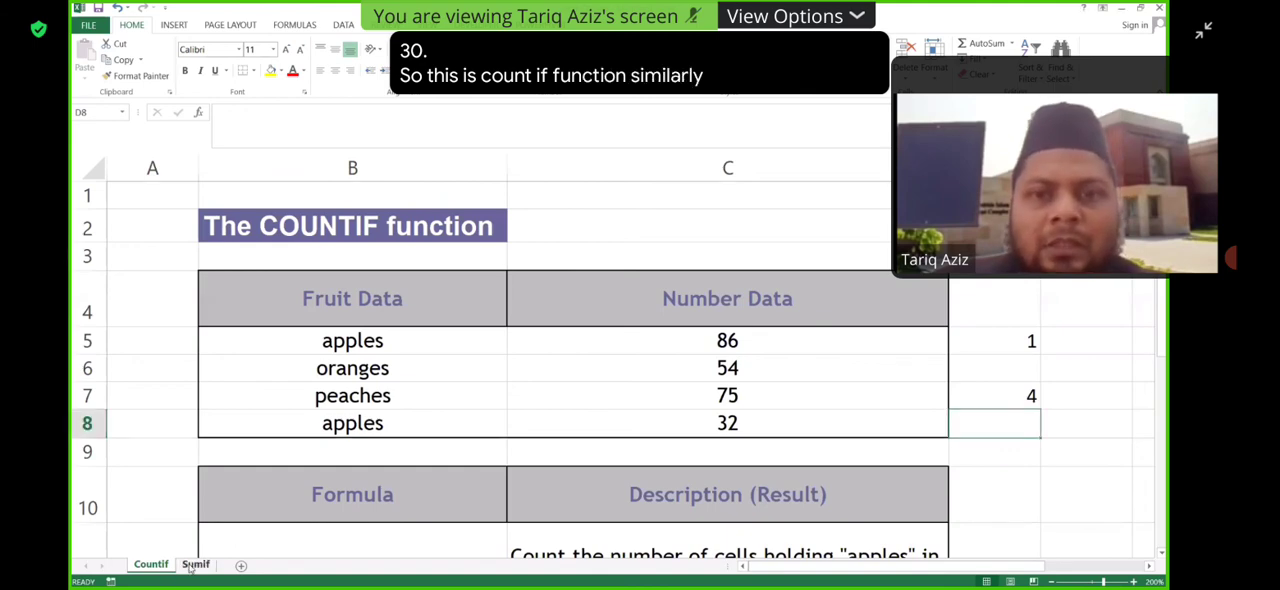
left_click(191, 566)
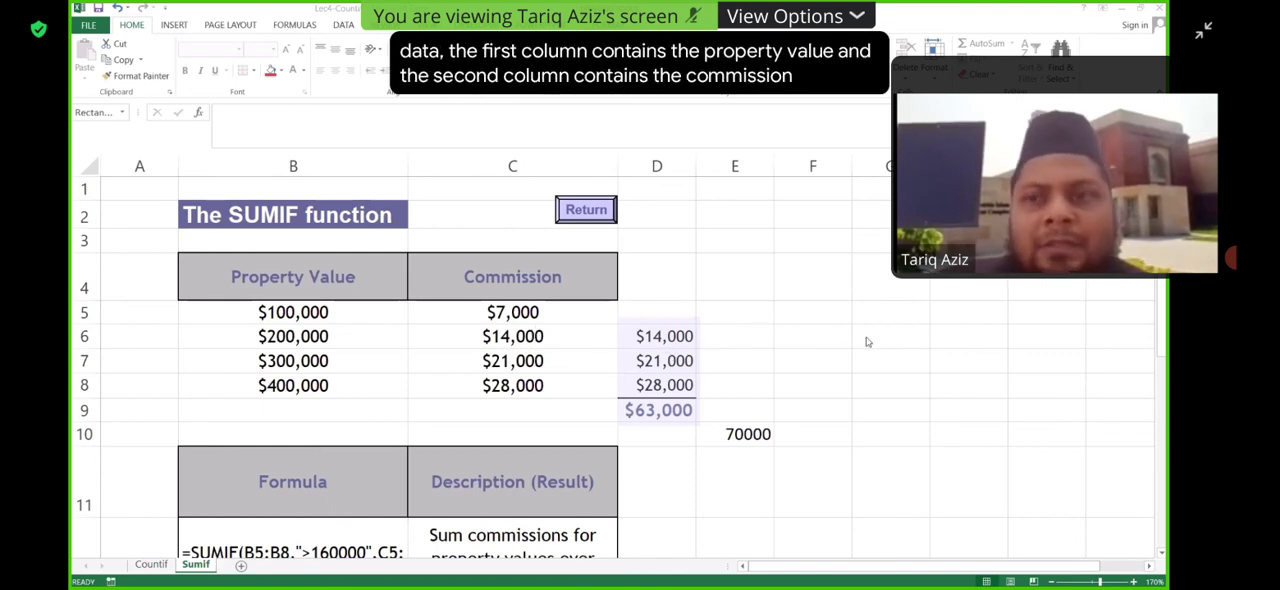
left_click(659, 372)
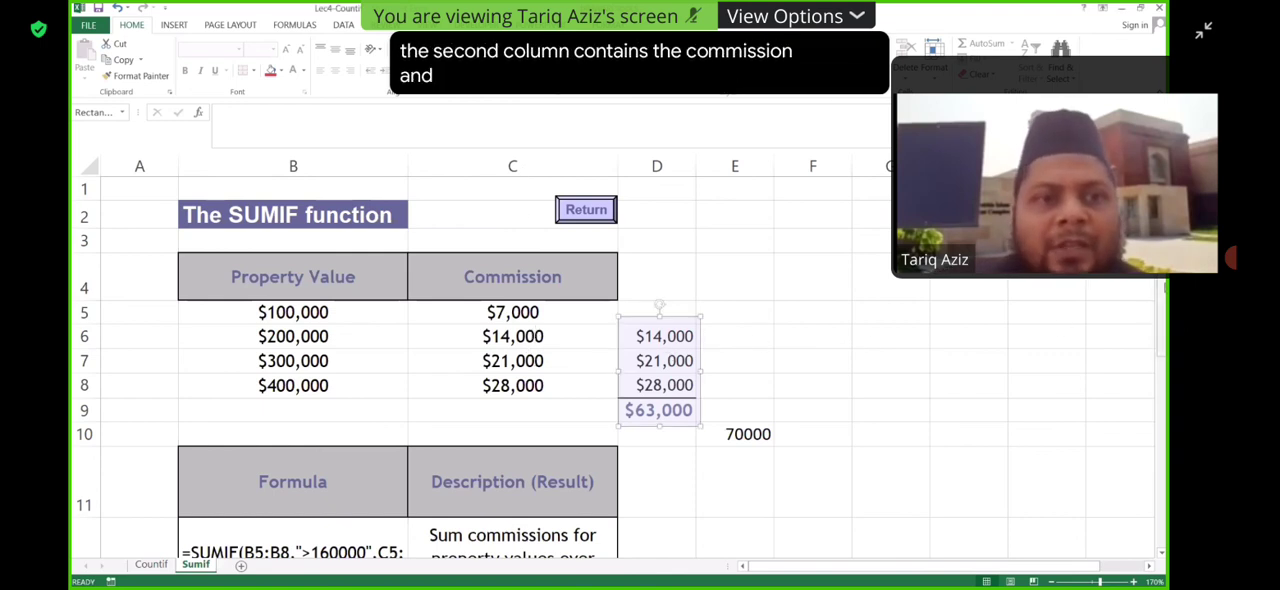
scroll(822, 338, "down", 1)
scroll(822, 338, "up", 1)
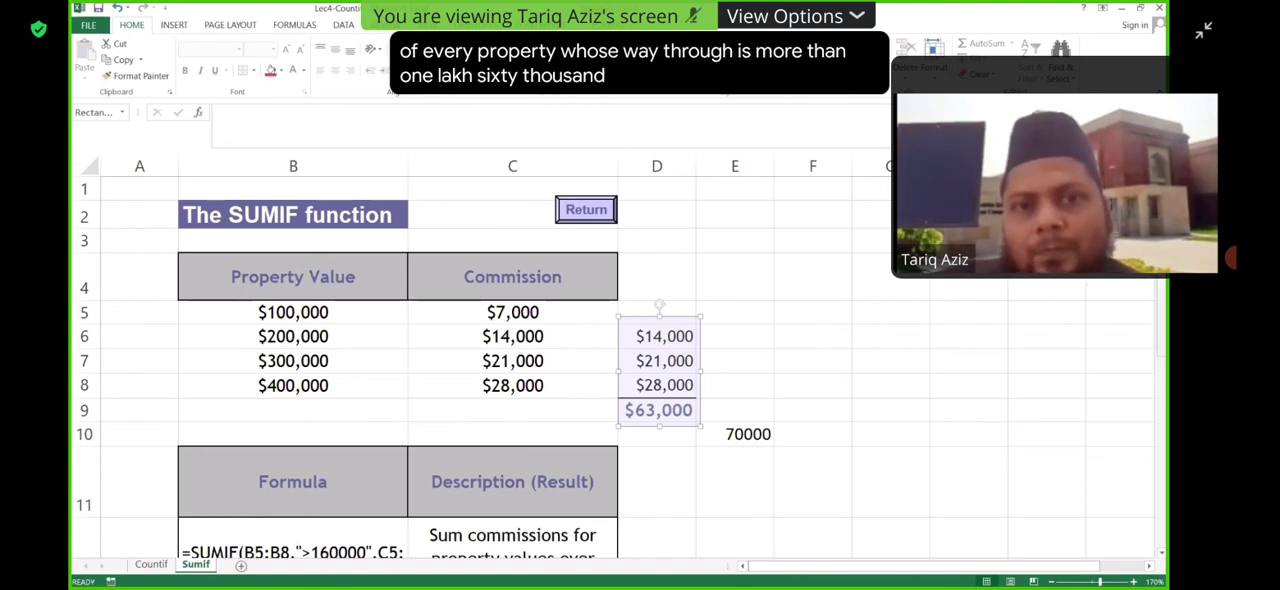
scroll(766, 382, "down", 1)
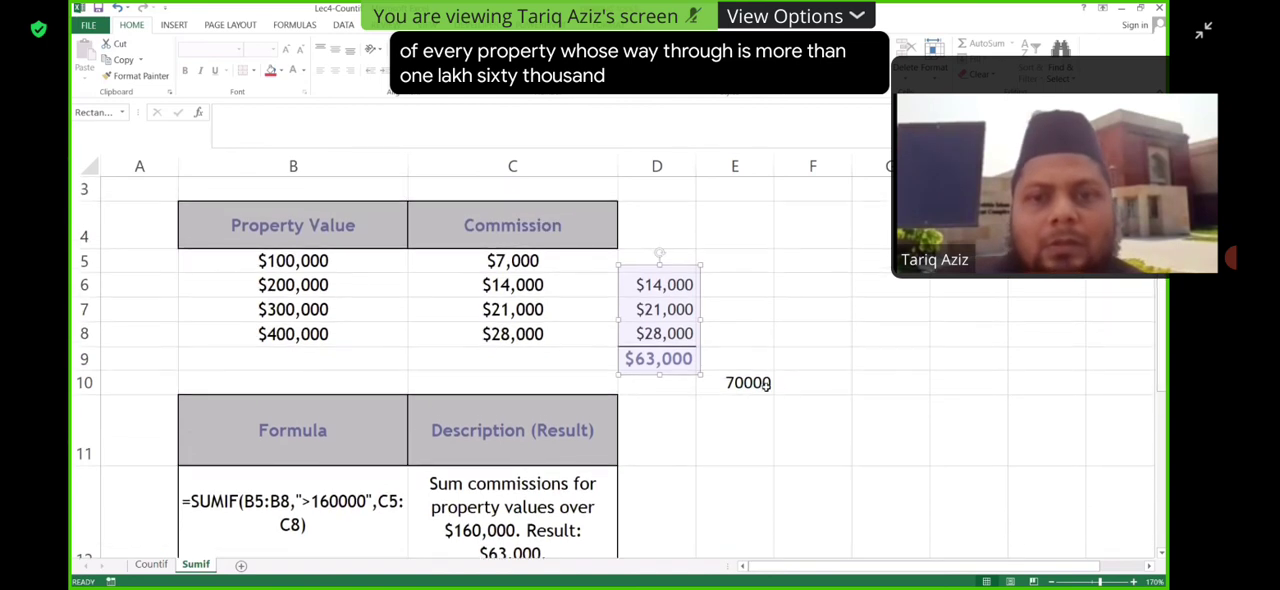
- Clear the arguments of the SUMIF formula in E10 and set the property values B5:B8 as its range
double_click(765, 382)
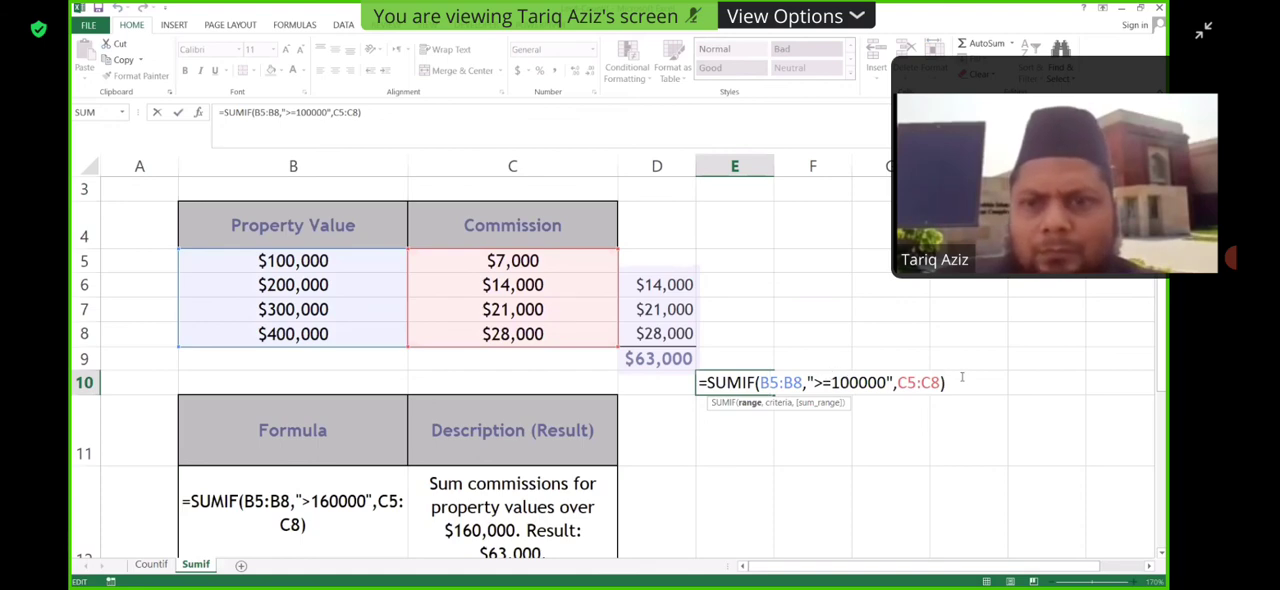
left_click_drag(962, 377, 760, 385)
key("BackSpace")
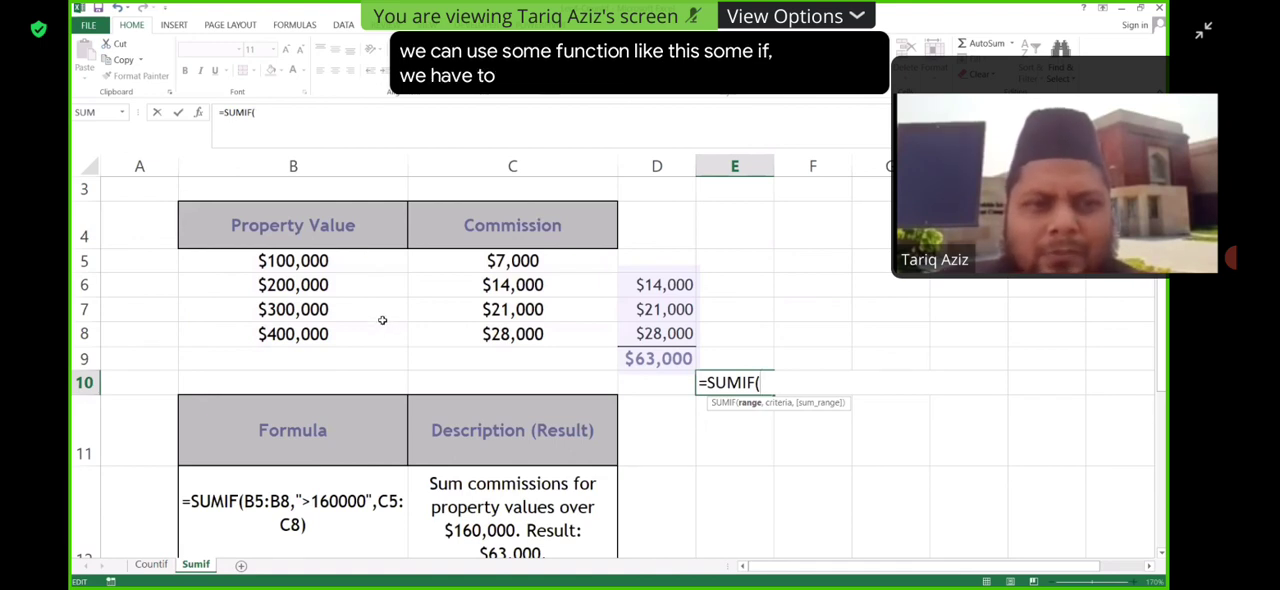
left_click(362, 259)
left_click(369, 332, "shift")
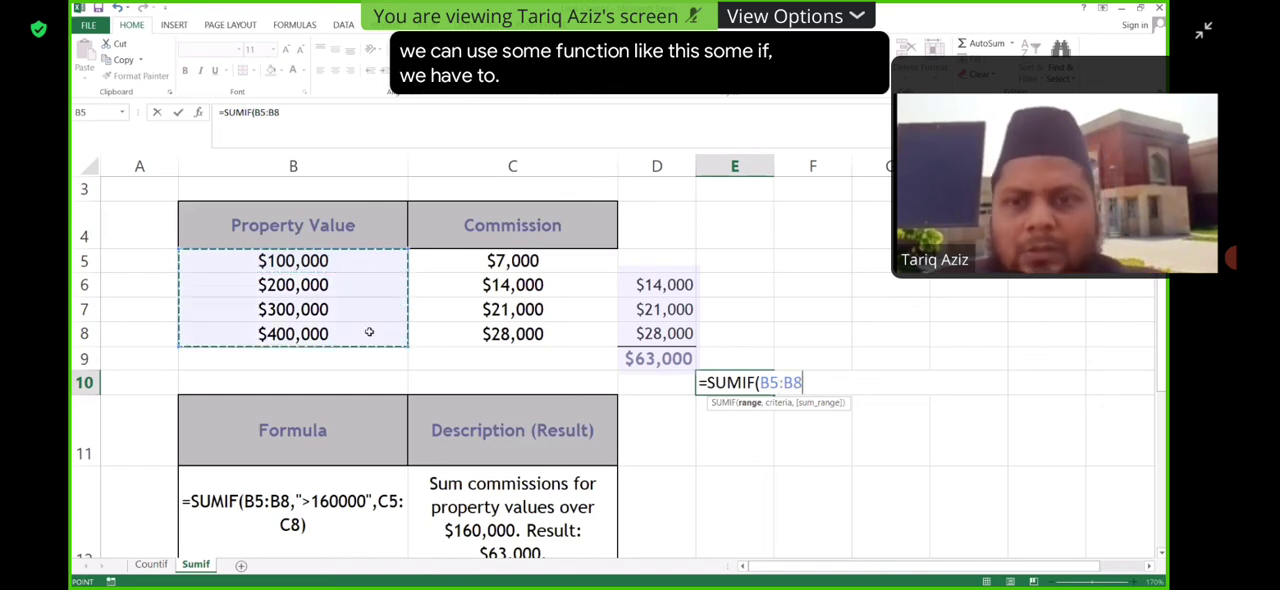
type(",")
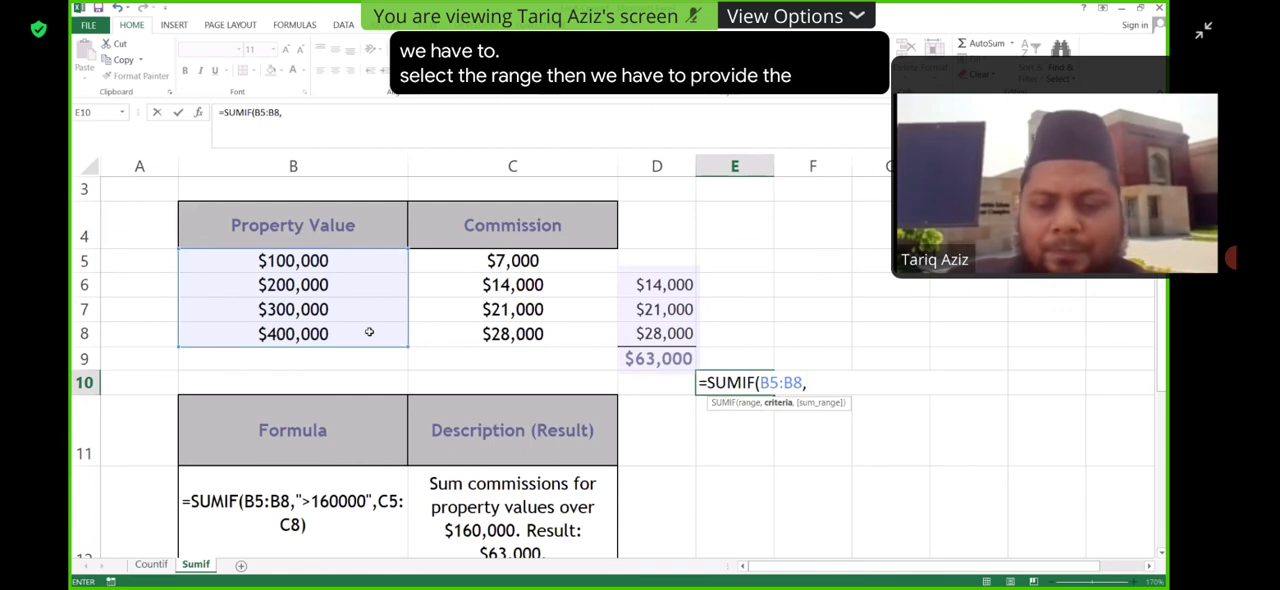
type("\">")
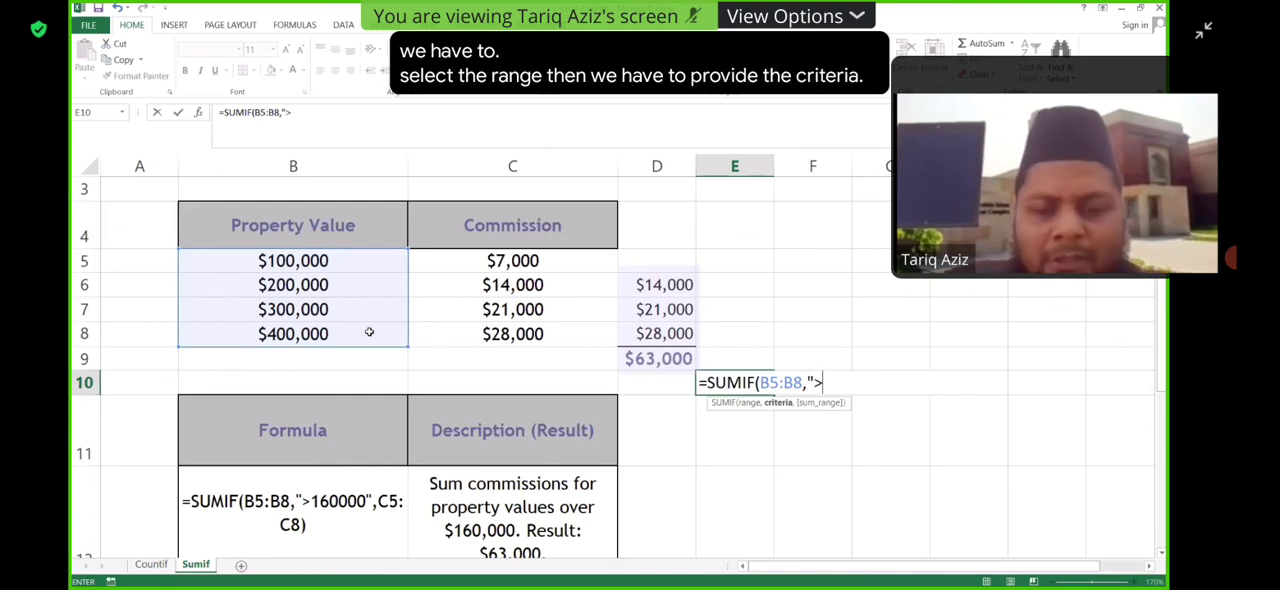
type("160")
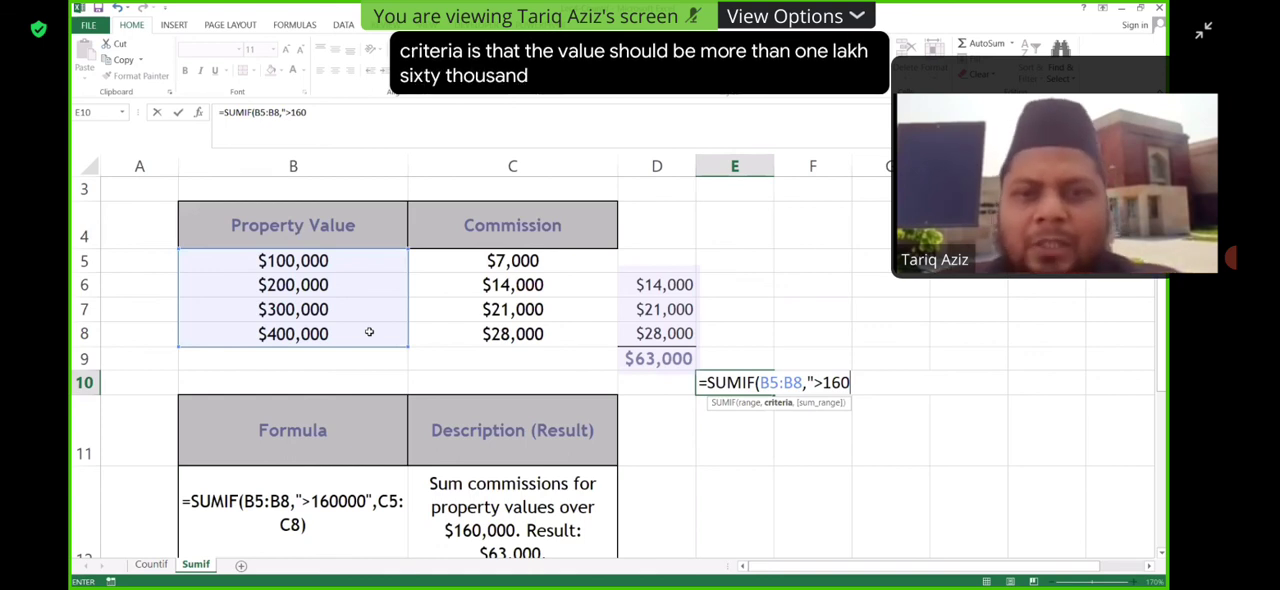
type("000\"")
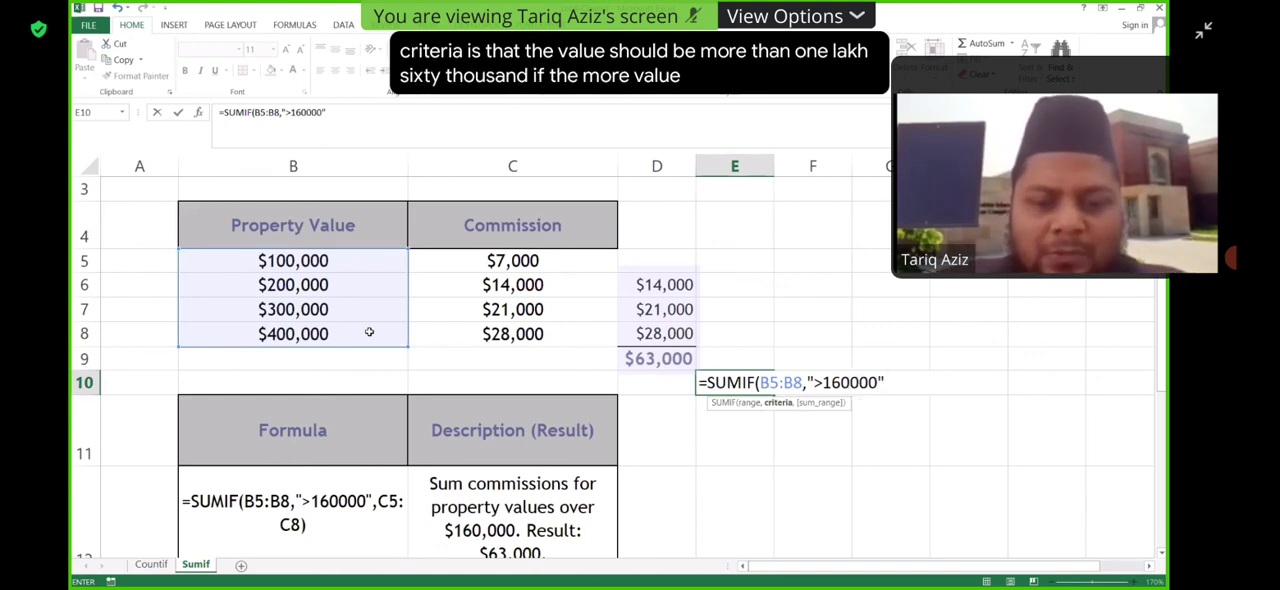
type(",")
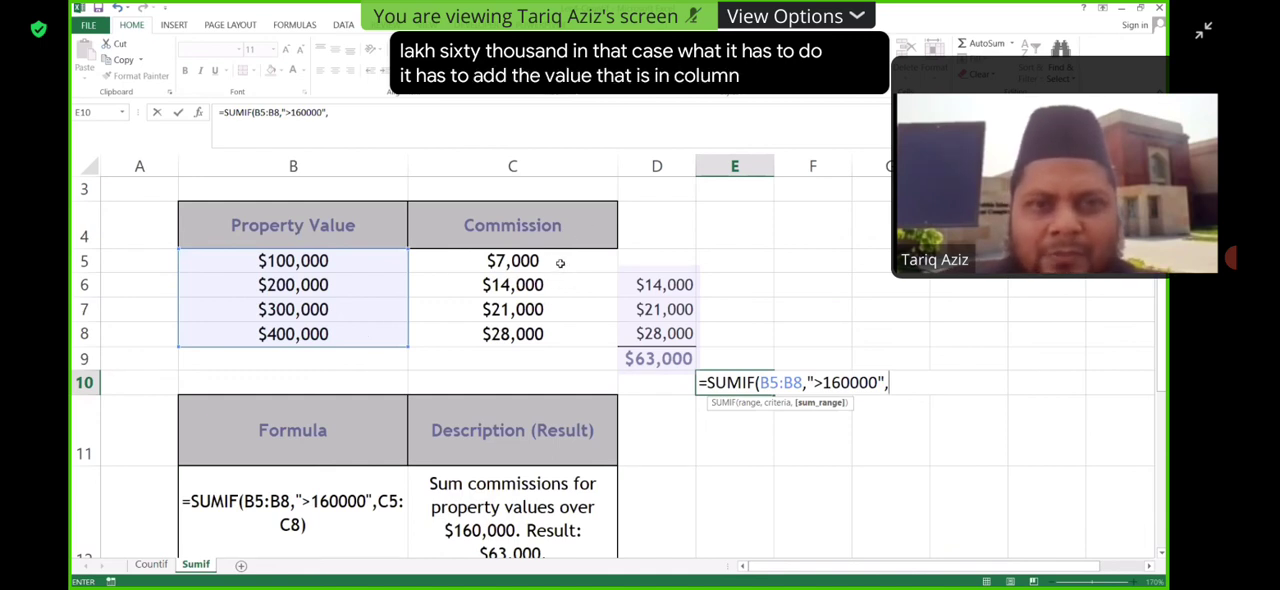
- Complete the E10 SUMIF formula with criterion ">160000" and sum range C5:C8, commit it, and recheck its arguments
left_click_drag(512, 260, 572, 335)
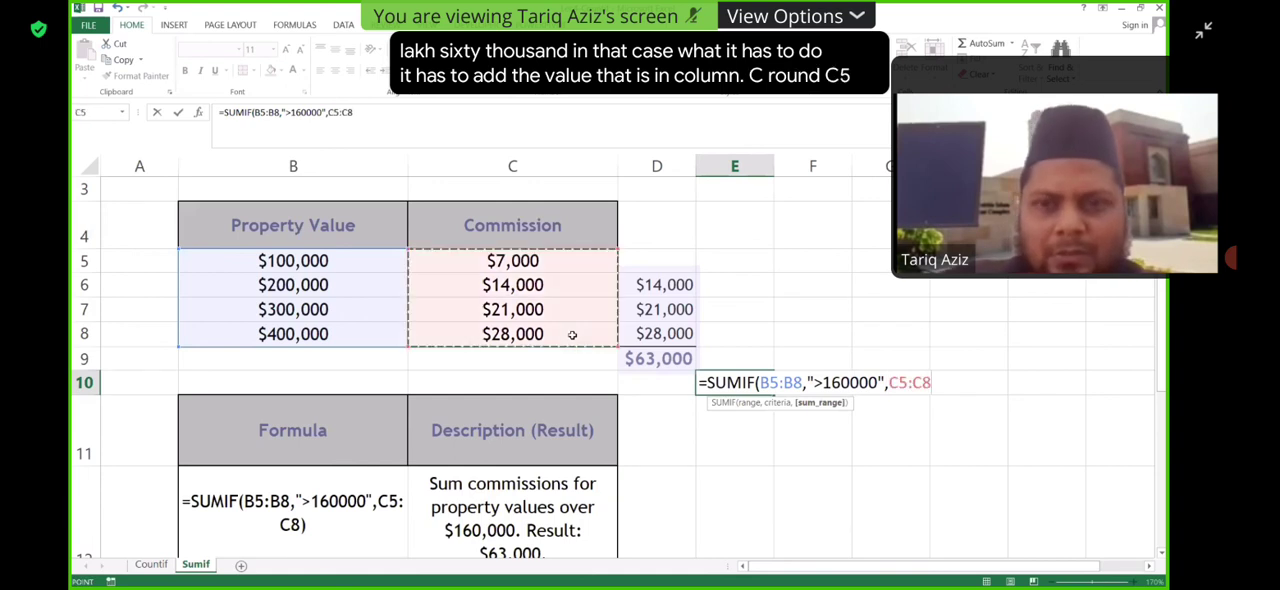
type(")")
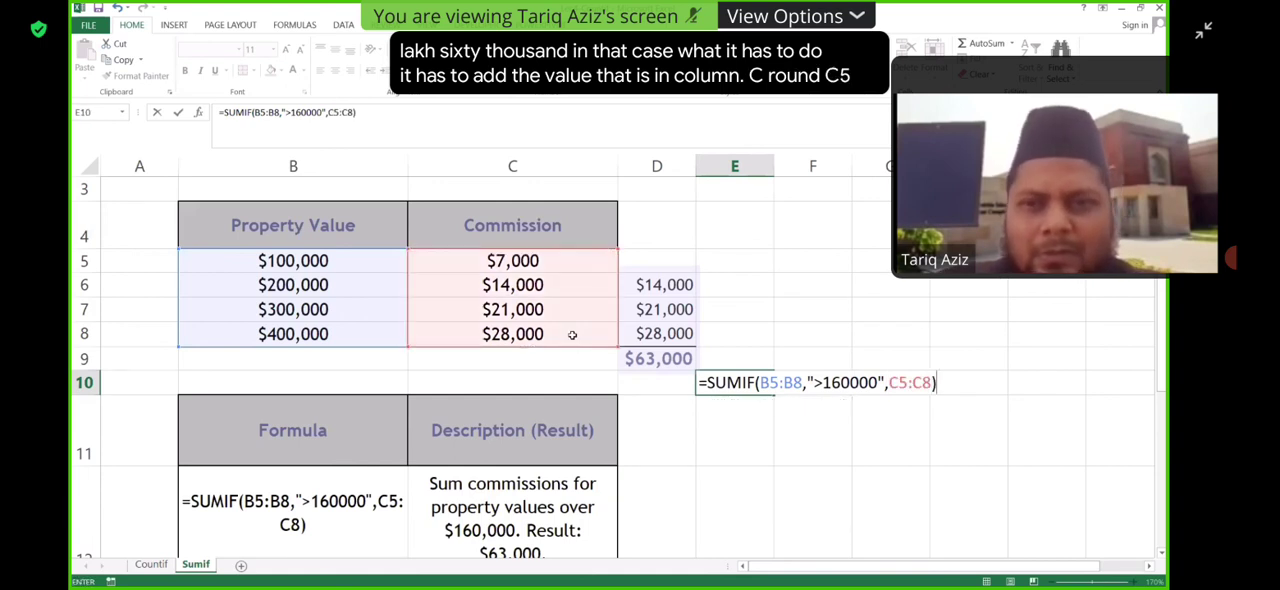
key("Return")
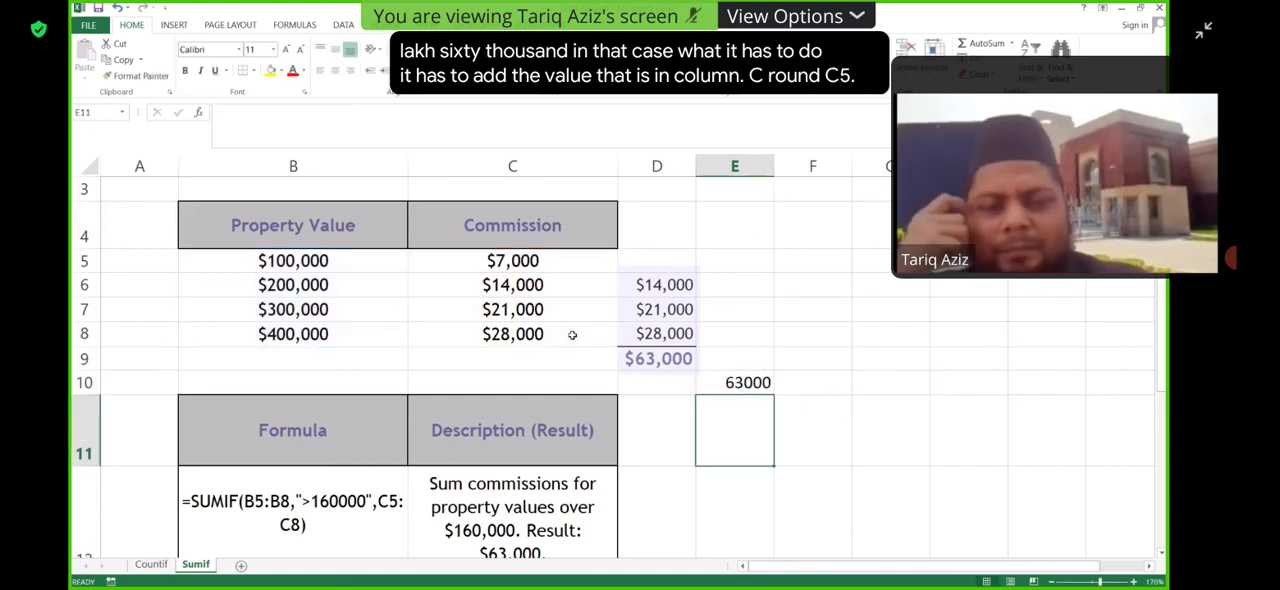
double_click(762, 382)
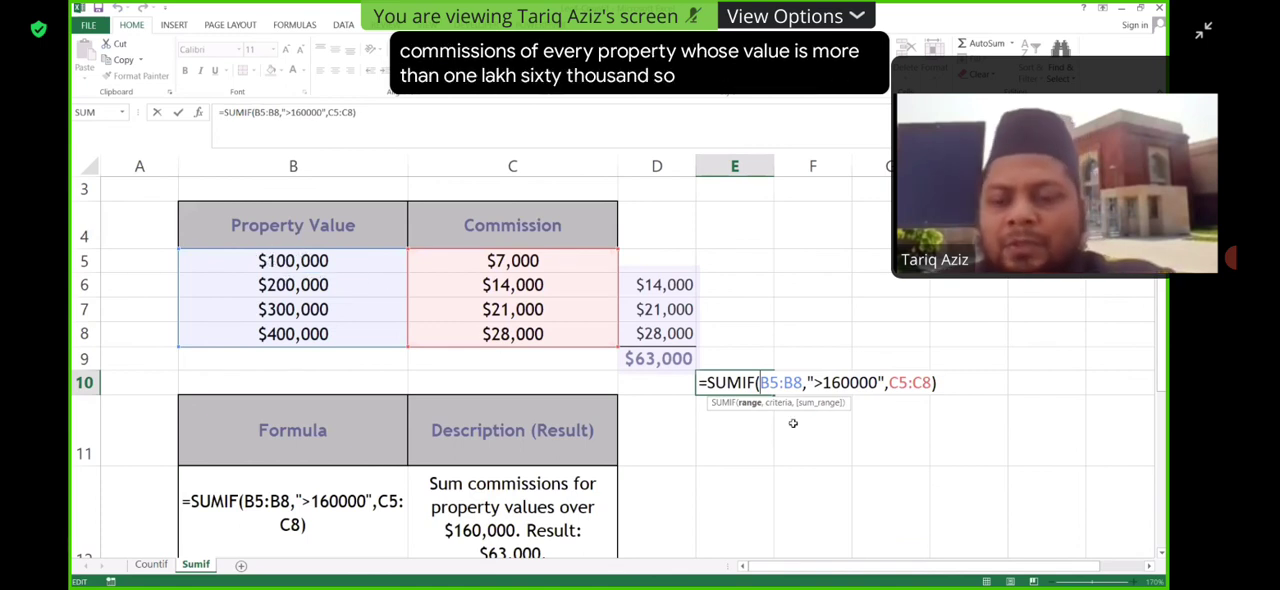
key("Return")
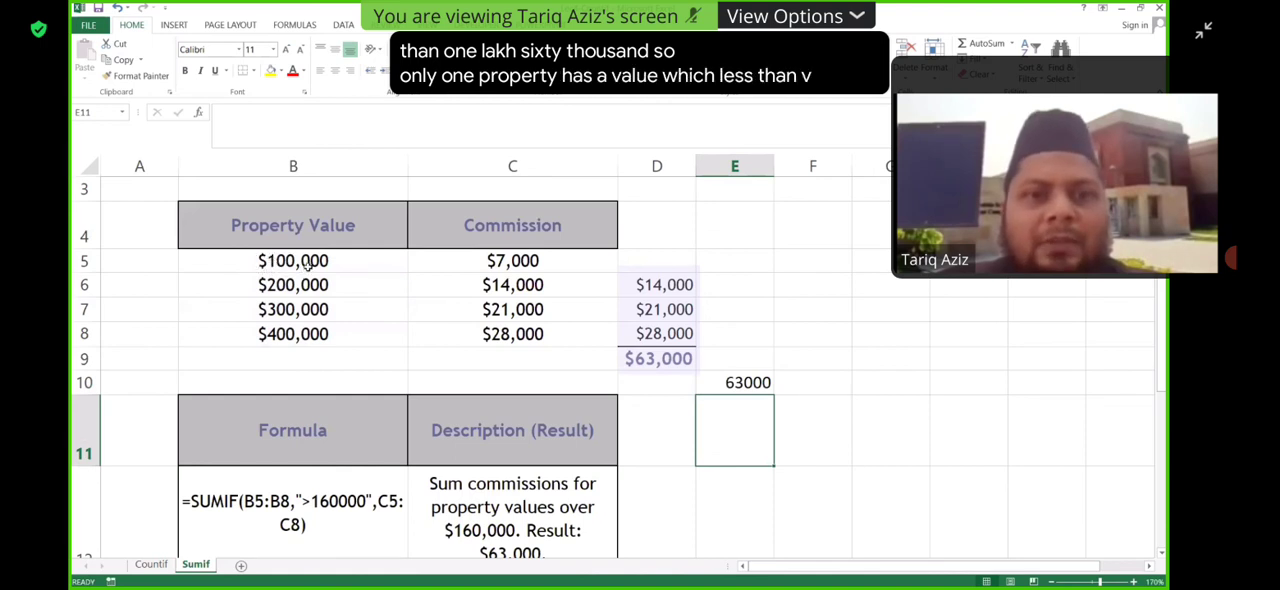
- Enter a SUM formula in C9 that adds the commissions in C6:C8 for the properties valued over 160000
left_click_drag(517, 291, 515, 340)
left_click(510, 364)
type("=")
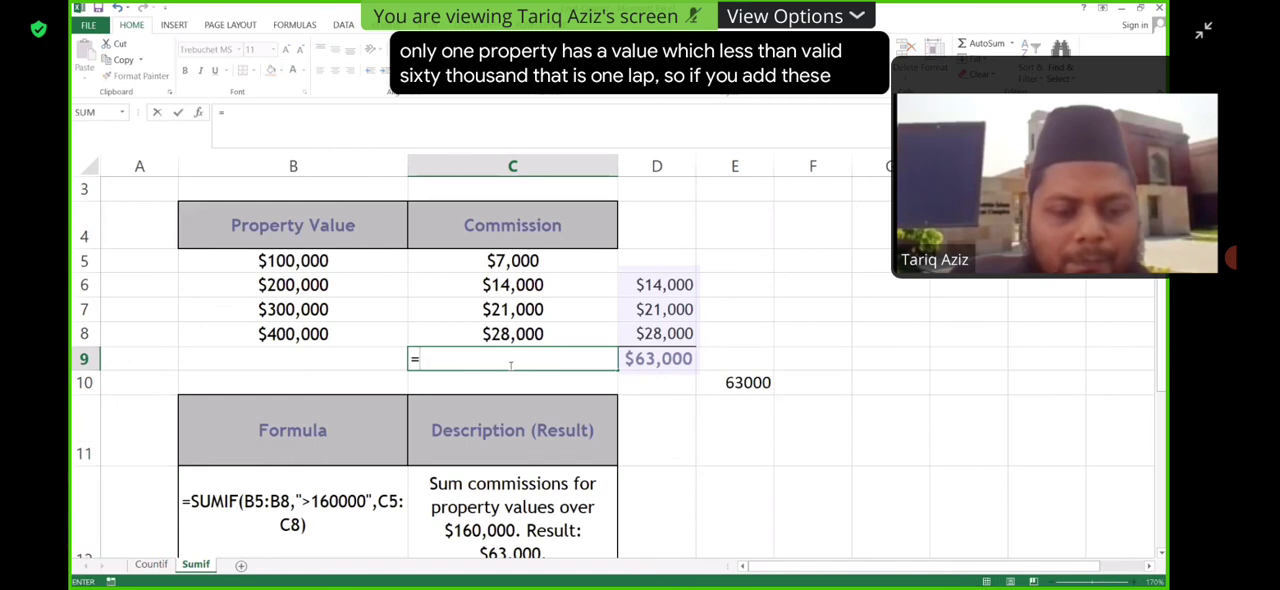
type("sumi")
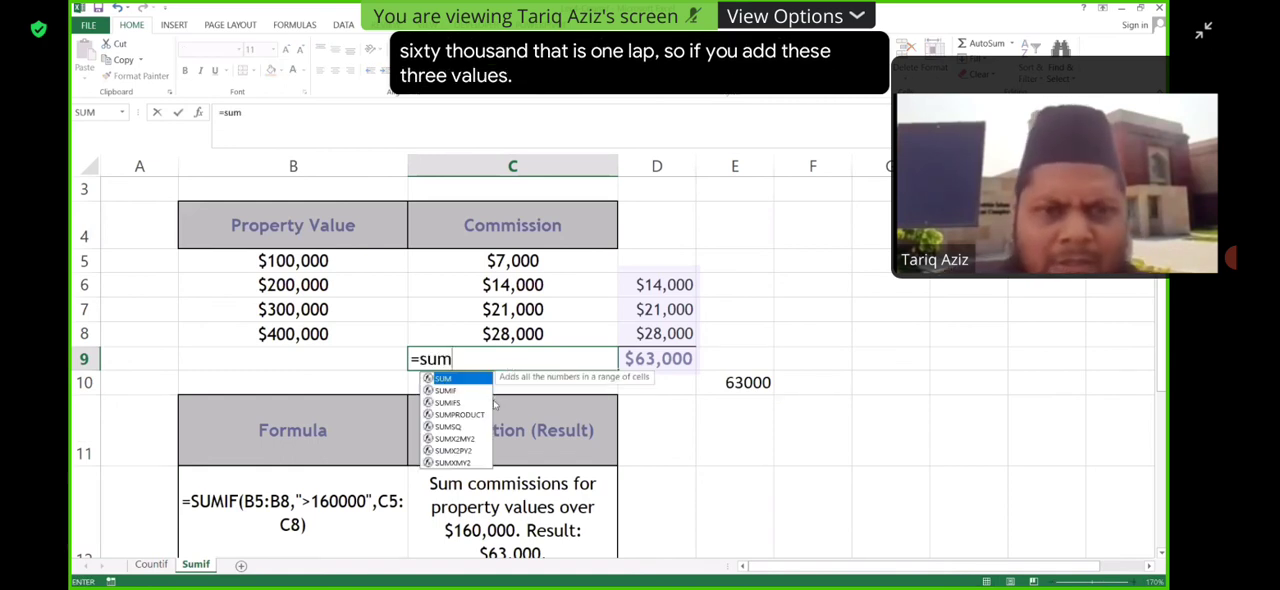
key("BackSpace")
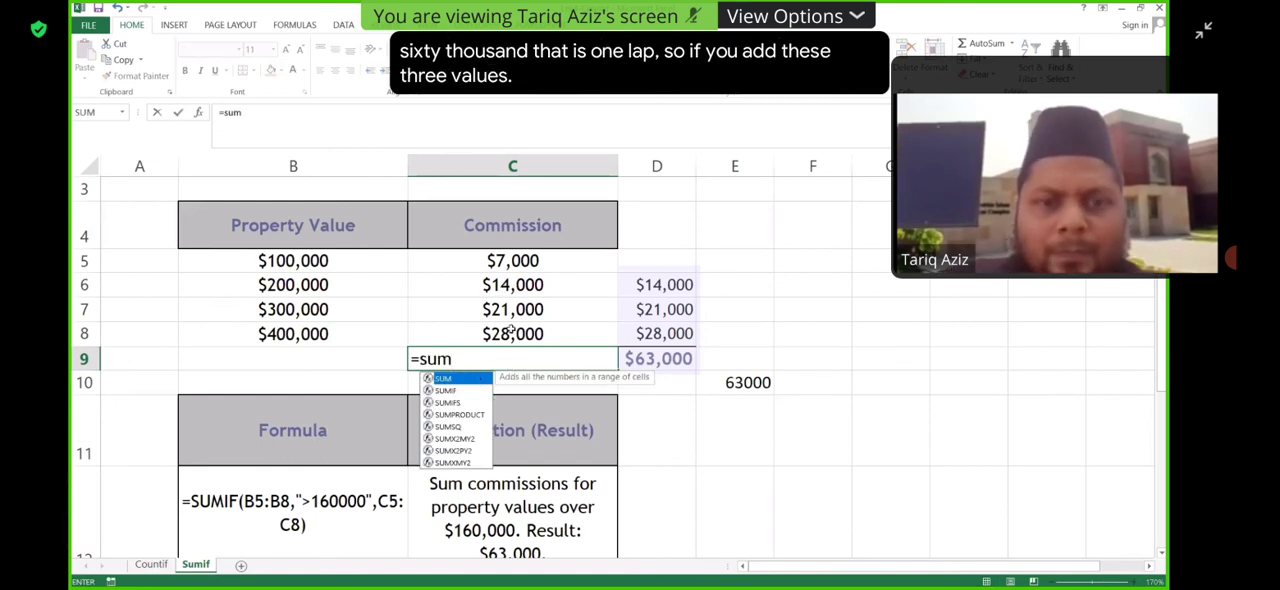
type("(")
left_click_drag(505, 285, 512, 333)
key("Return")
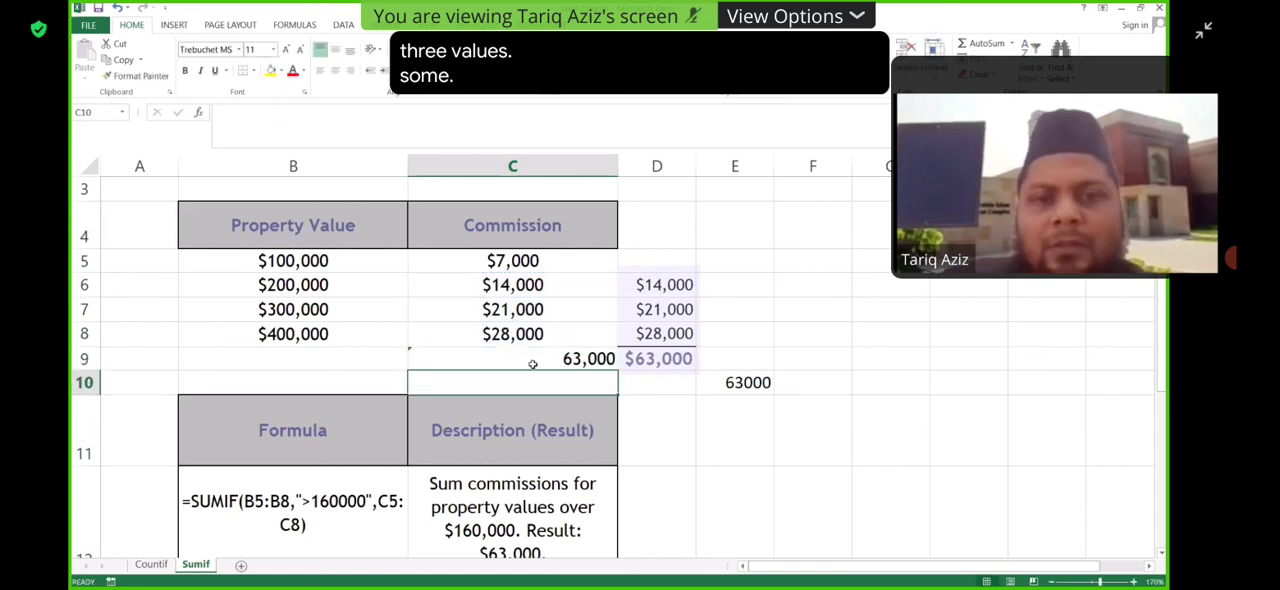
- Recheck the range referenced by the SUM formula in C9 against the SUMIF result in E10
double_click(553, 360)
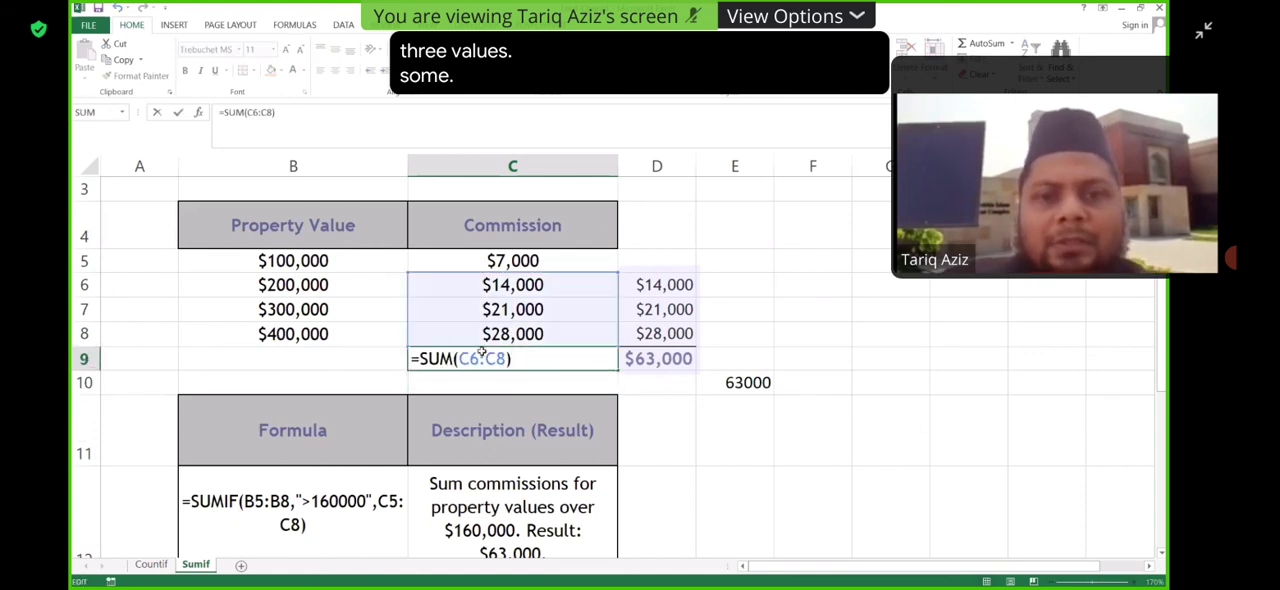
key("Return")
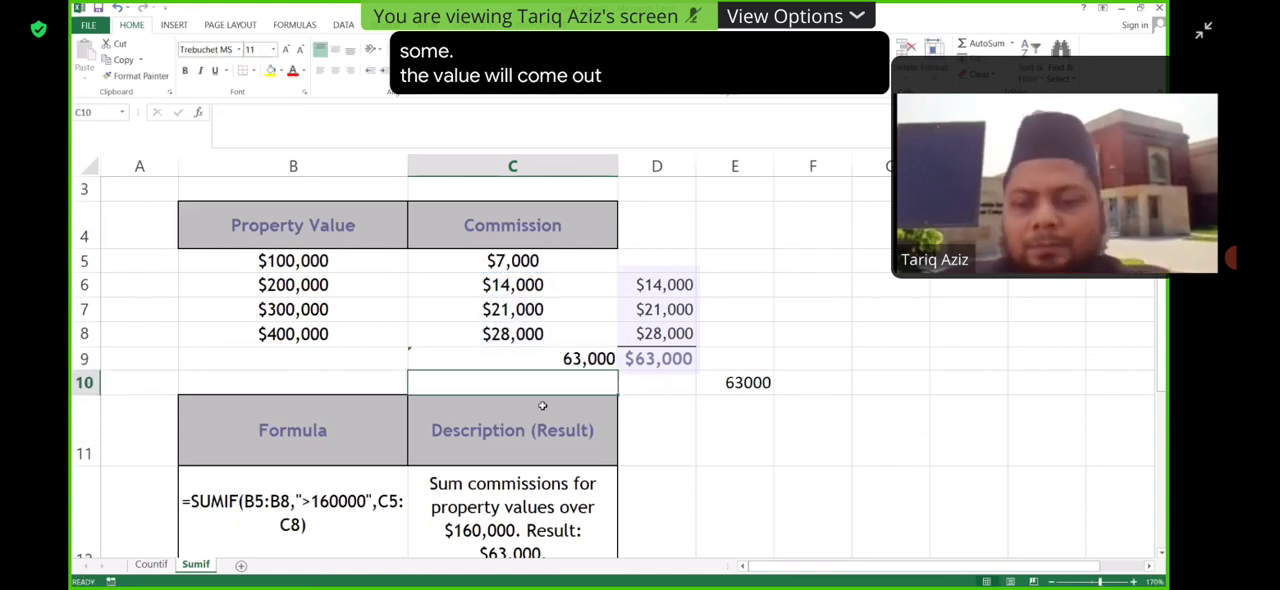
left_click(544, 360)
double_click(544, 360)
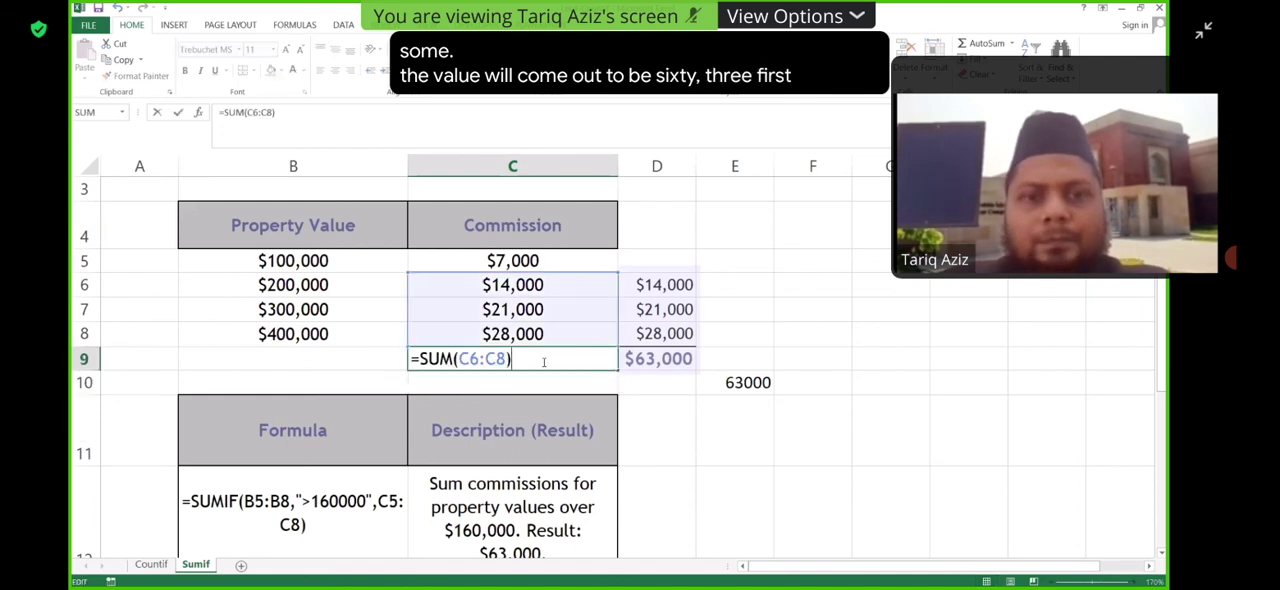
key("Return")
double_click(578, 359)
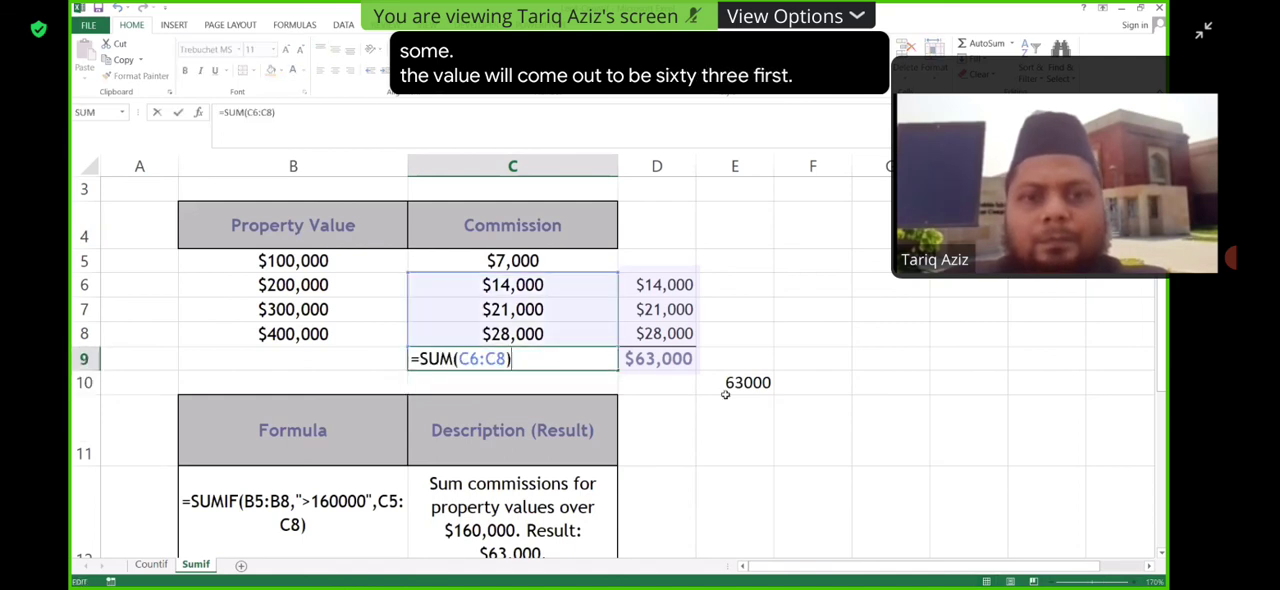
left_click(688, 388)
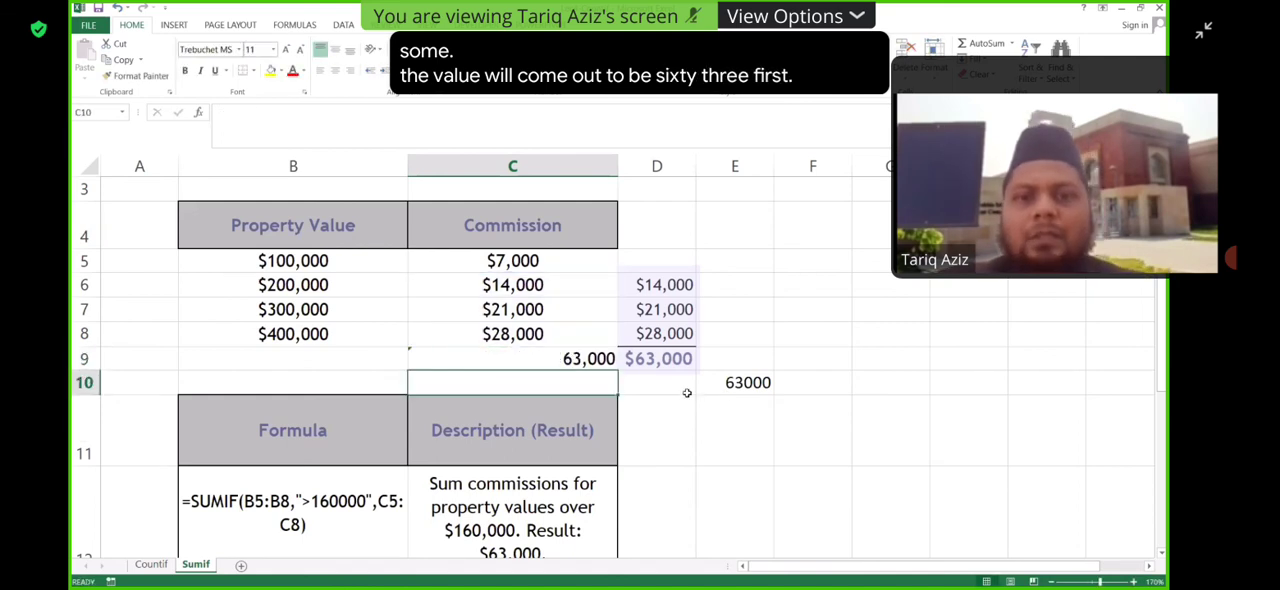
left_click(162, 566)
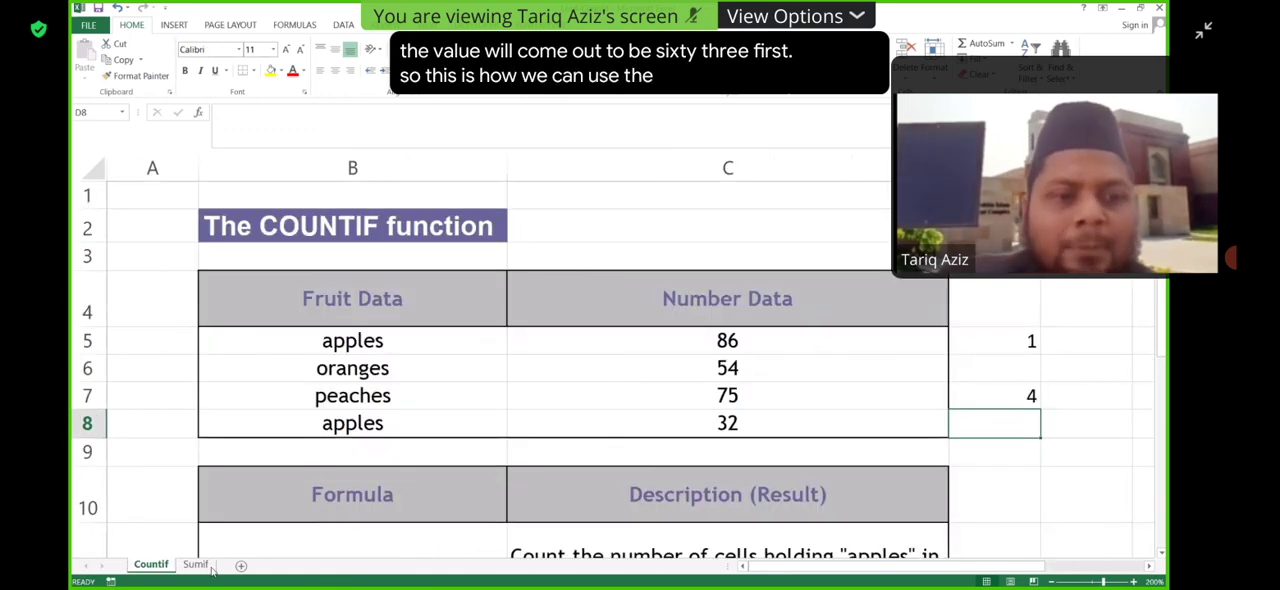
left_click(208, 567)
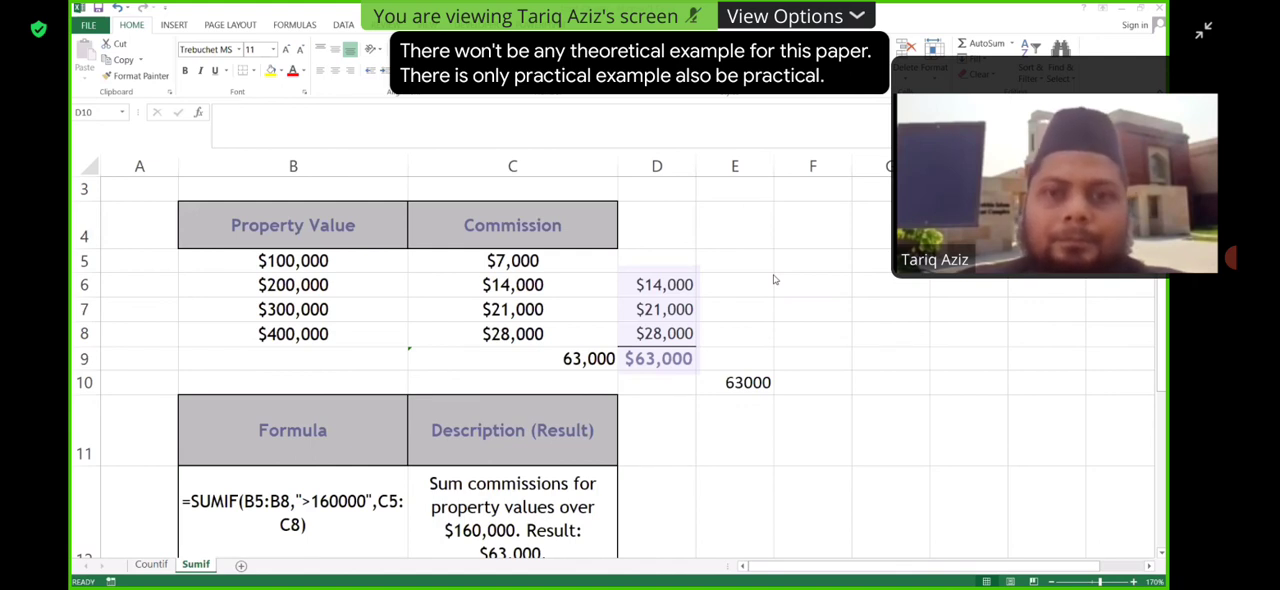
left_click(734, 287)
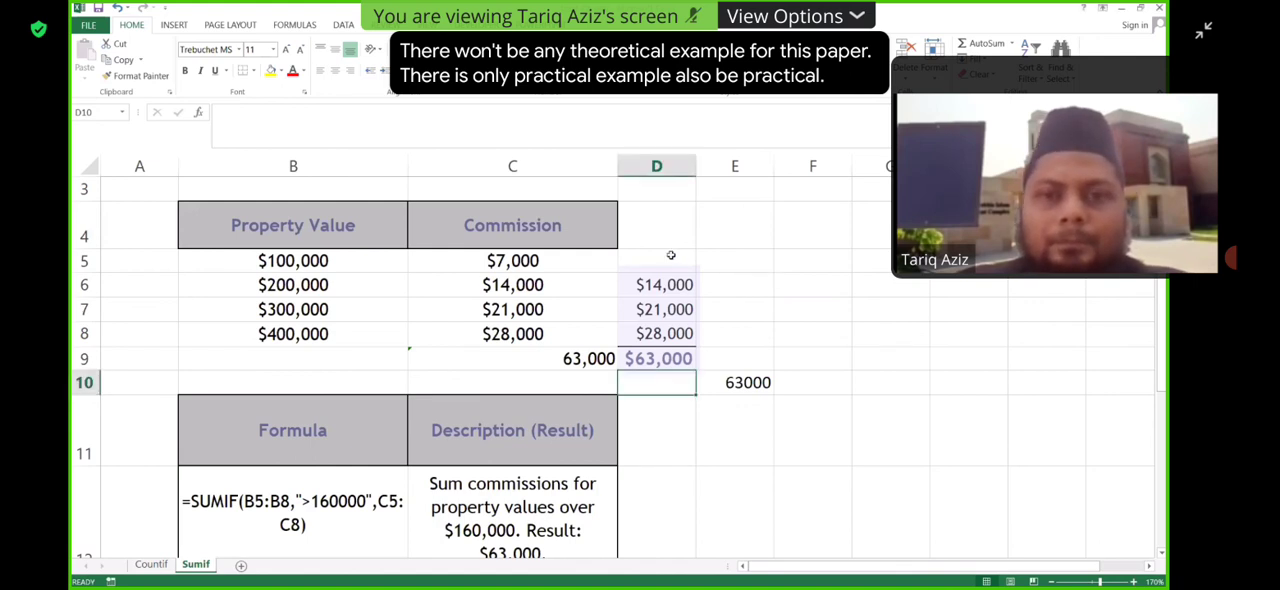
left_click(720, 283)
left_click(735, 238)
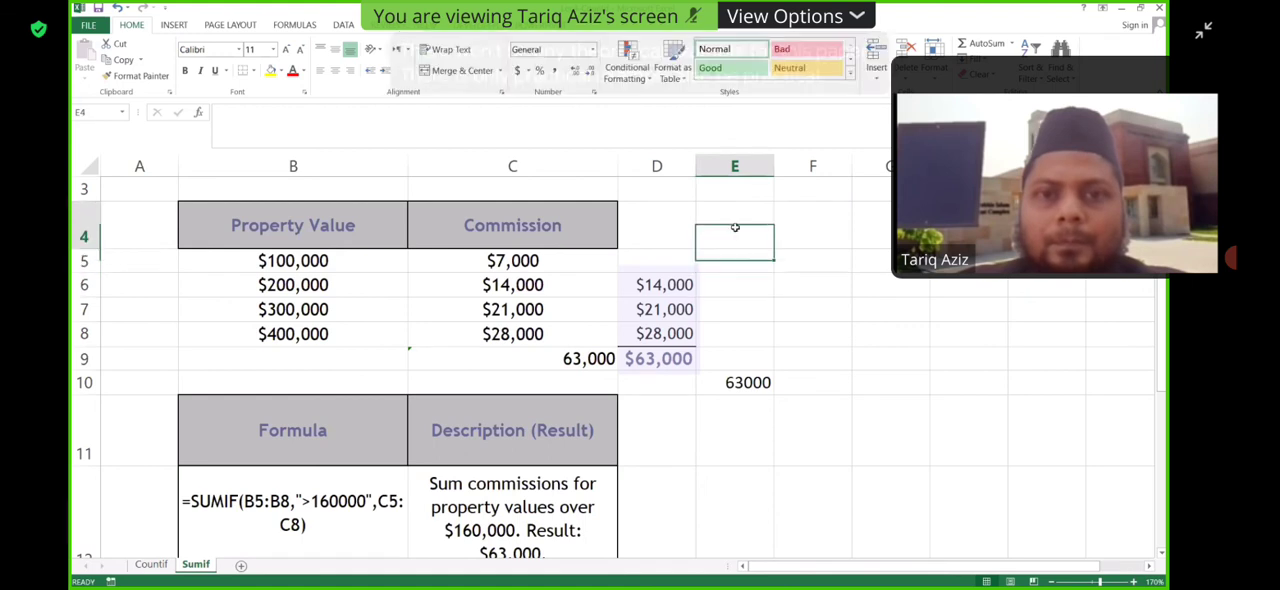
left_click(677, 229)
left_click(739, 307)
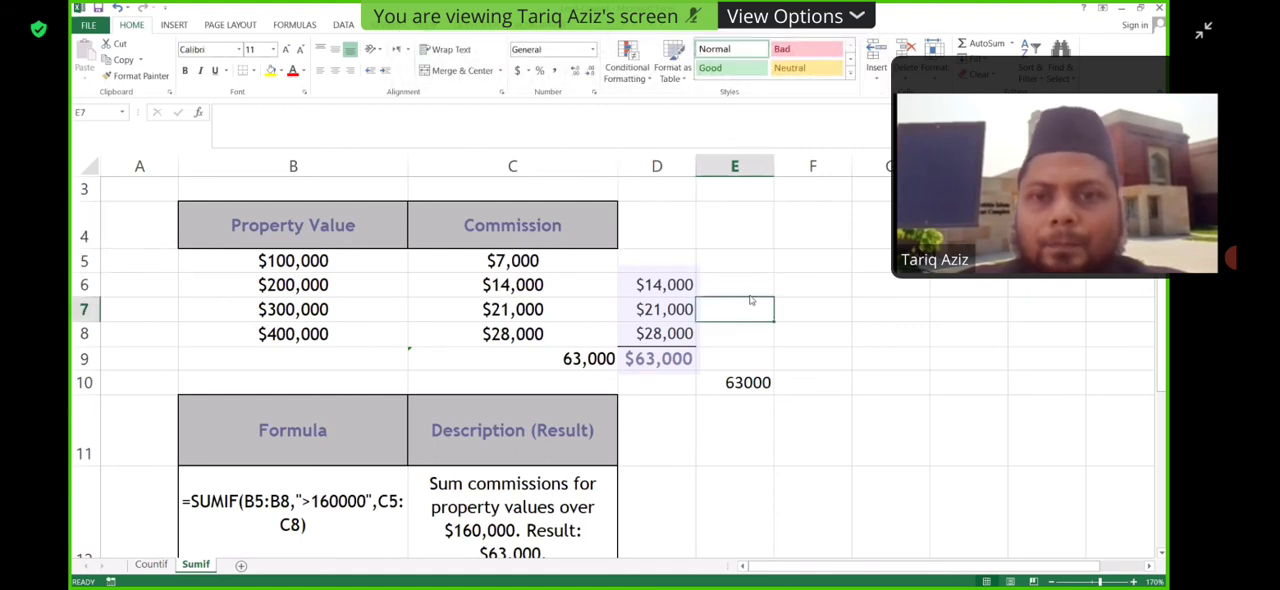
left_click(741, 286)
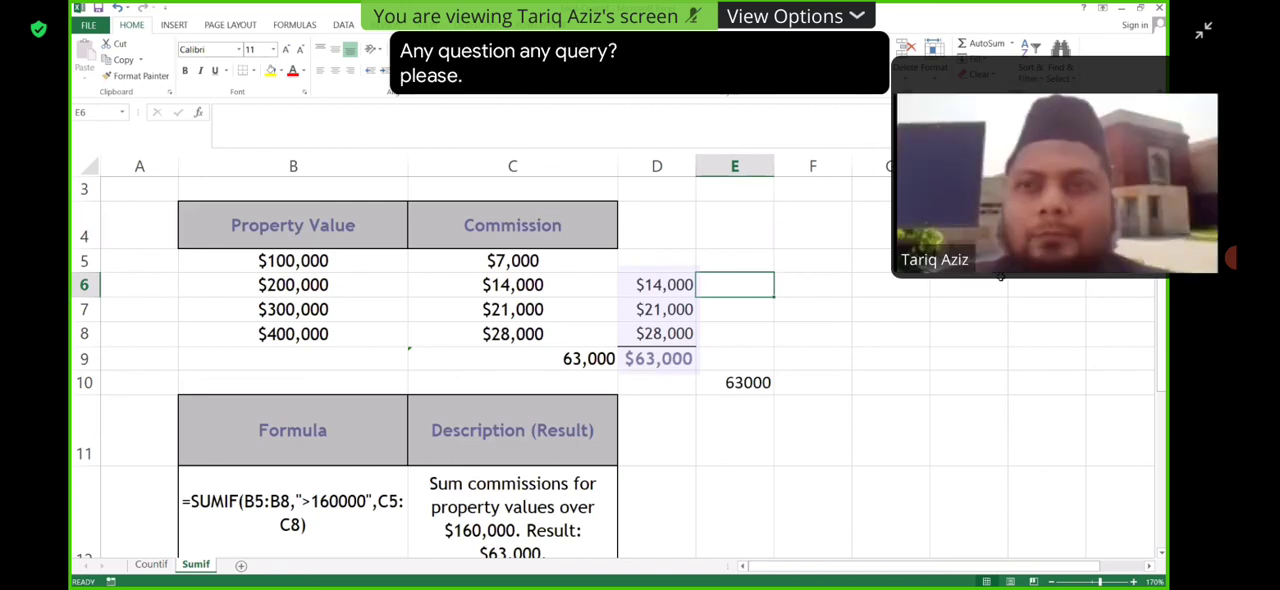
left_click(658, 402)
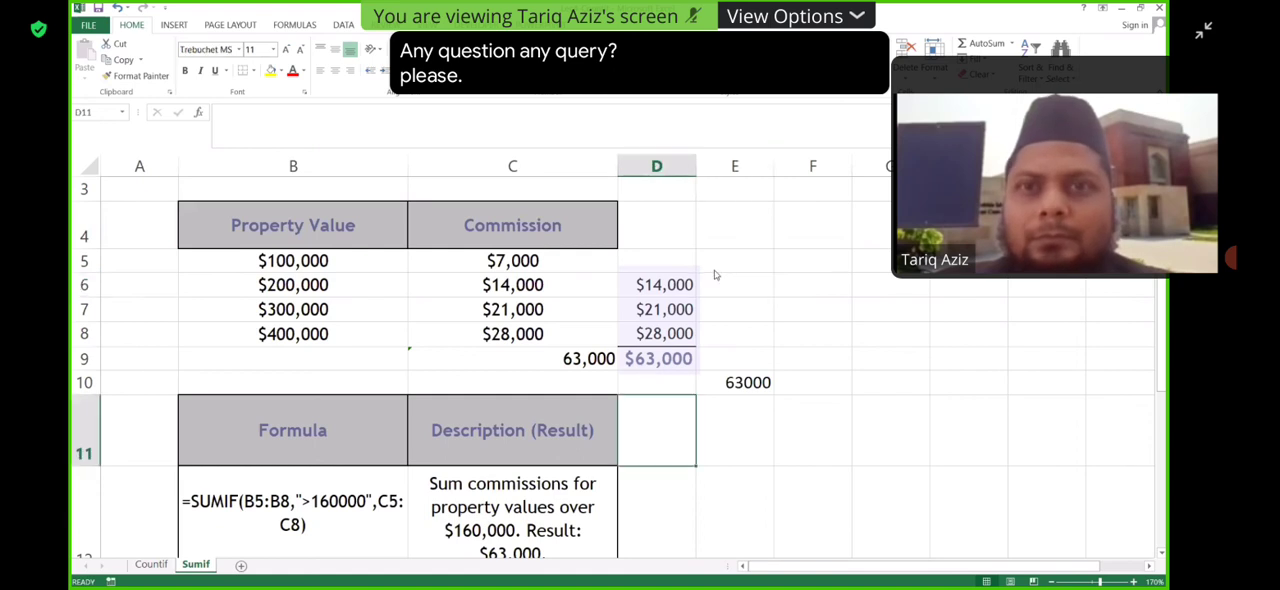